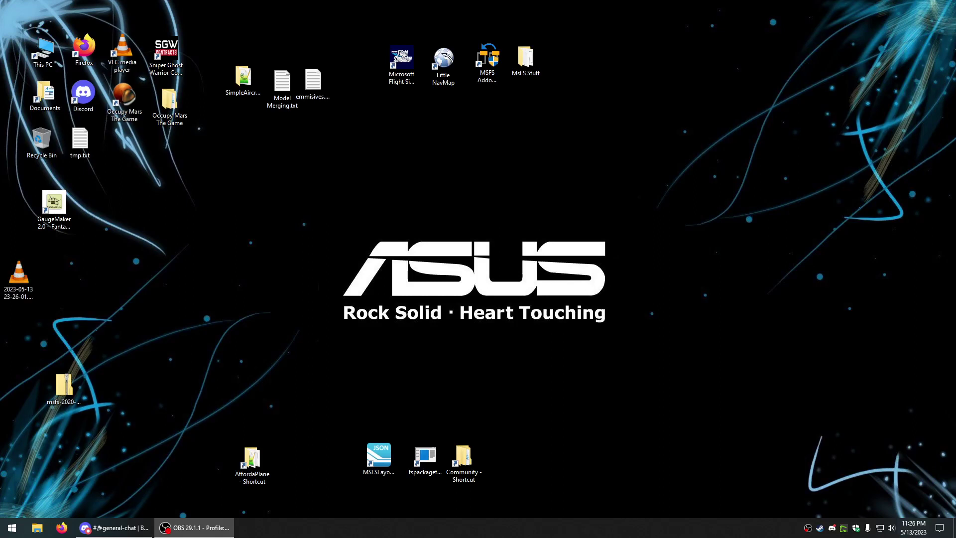
Open the GaugeMaker 2.0 web page from its desktop shortcut
click(232, 275)
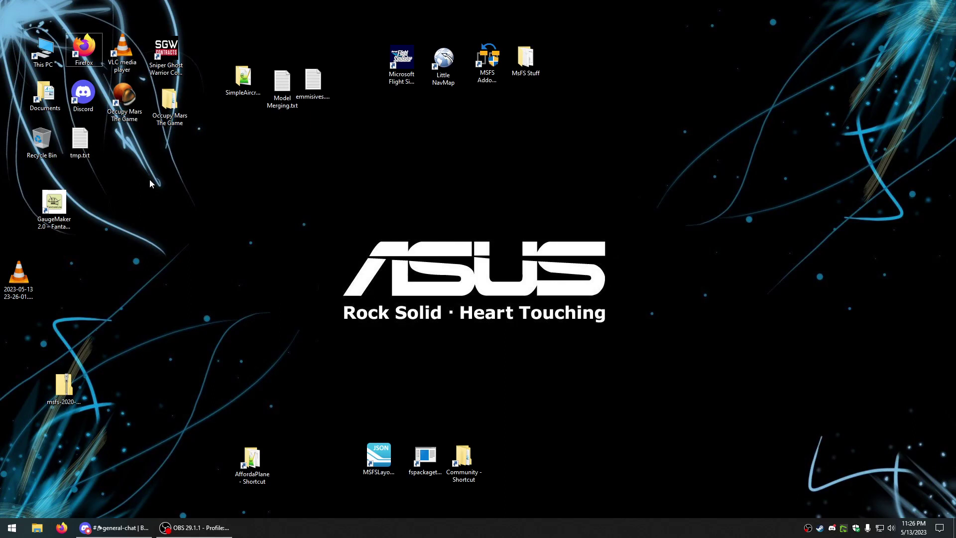
click(61, 211)
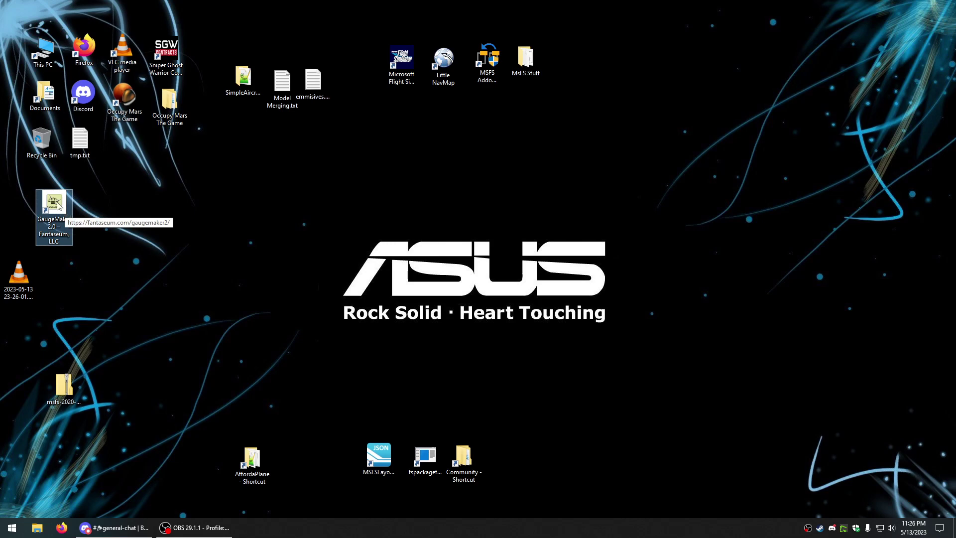
double_click(57, 204)
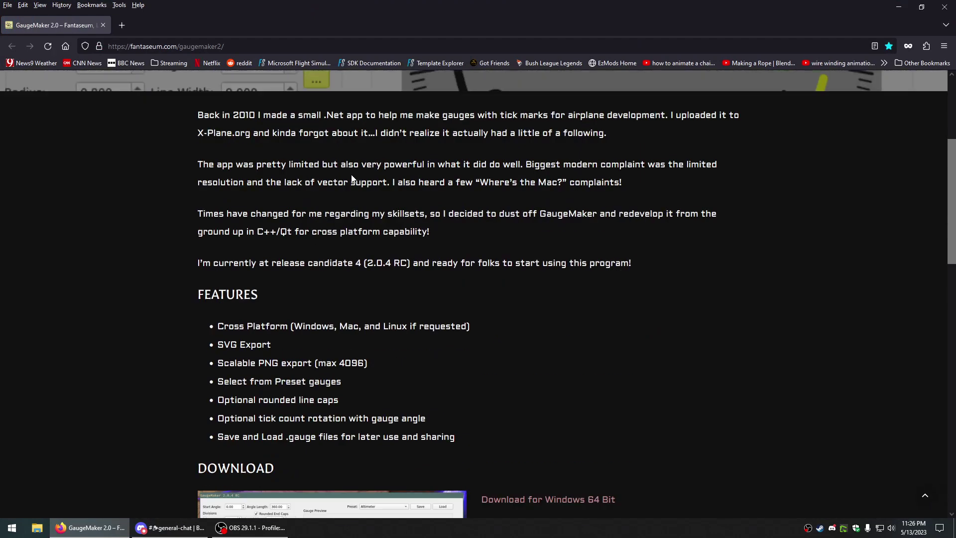
Save the Windows 64-bit GaugeMaker2.0.4rc_win64.zip to the desktop and restore down Firefox
scroll(352, 177, up, 6)
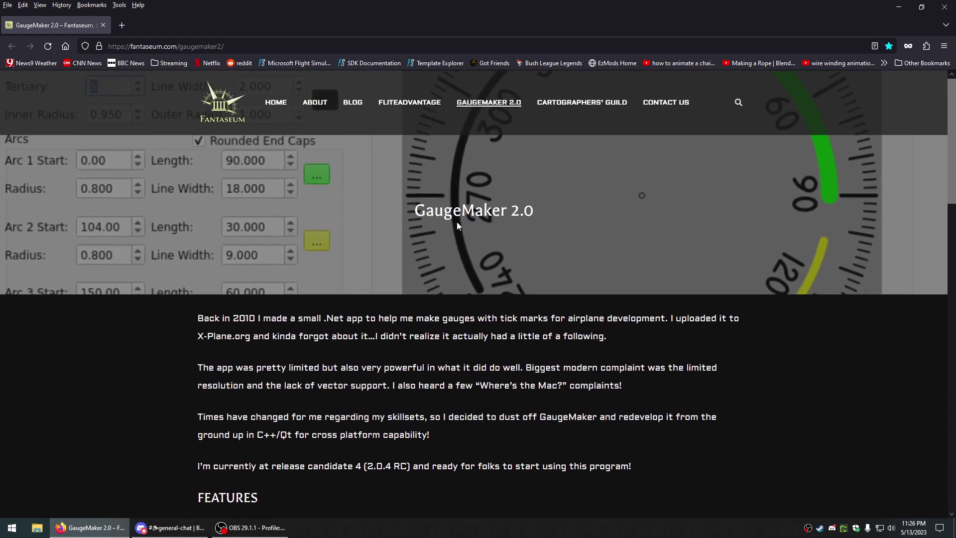
scroll(457, 225, down, 5)
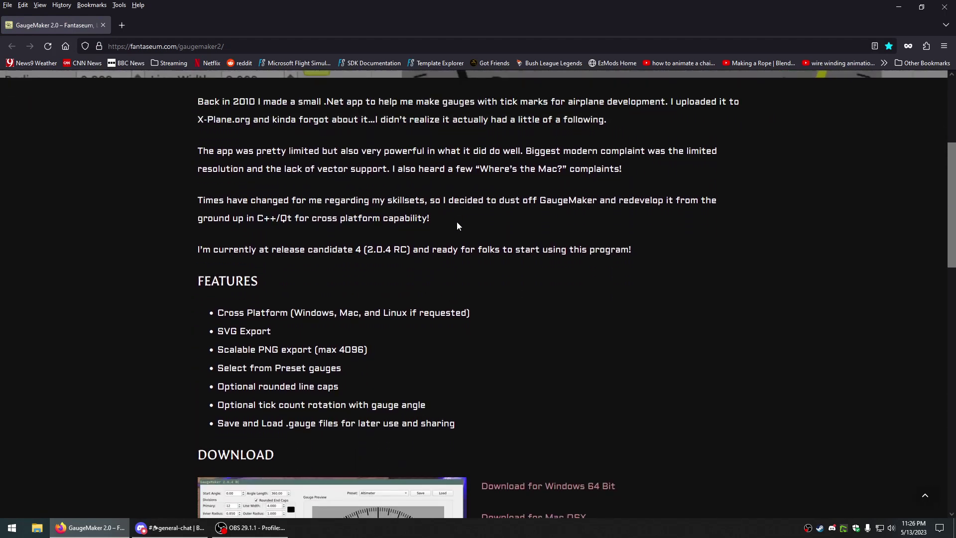
scroll(456, 222, down, 5)
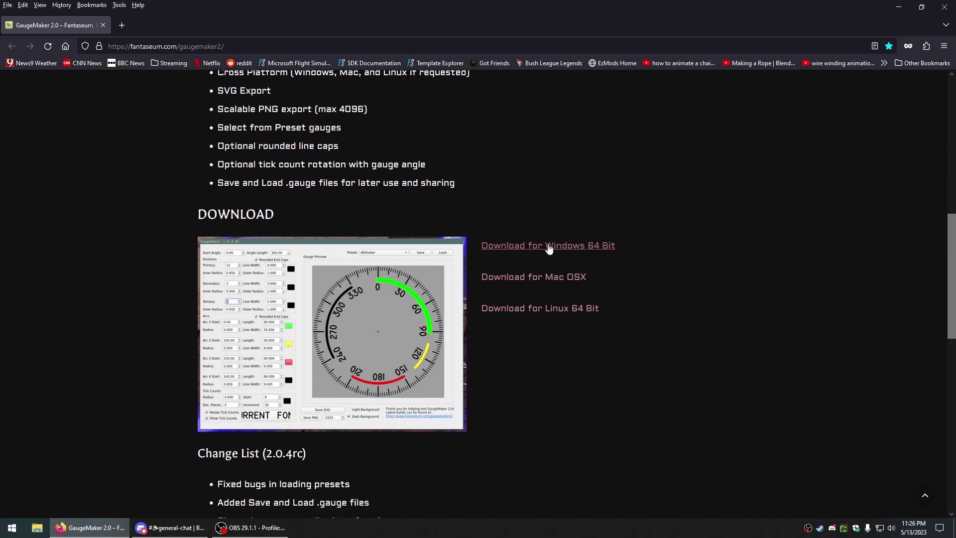
click(547, 246)
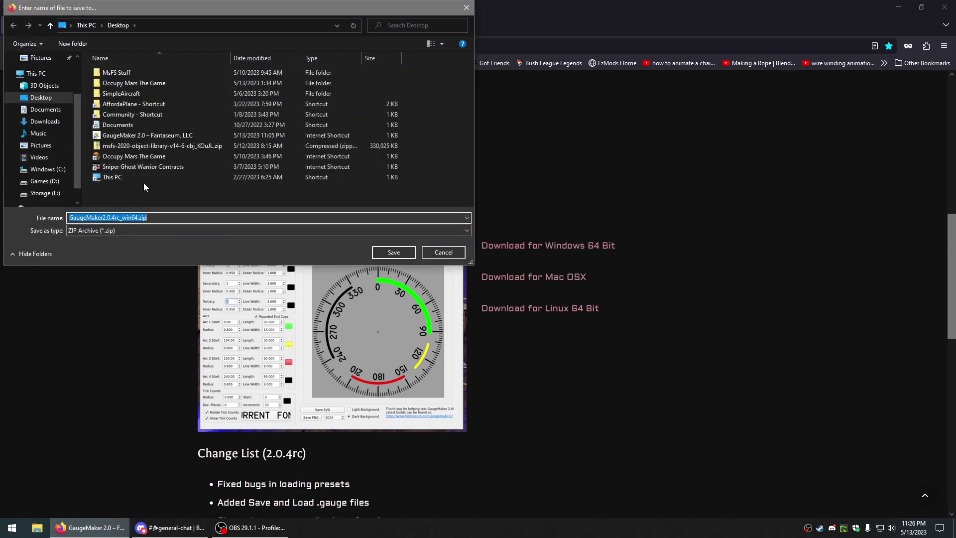
click(400, 254)
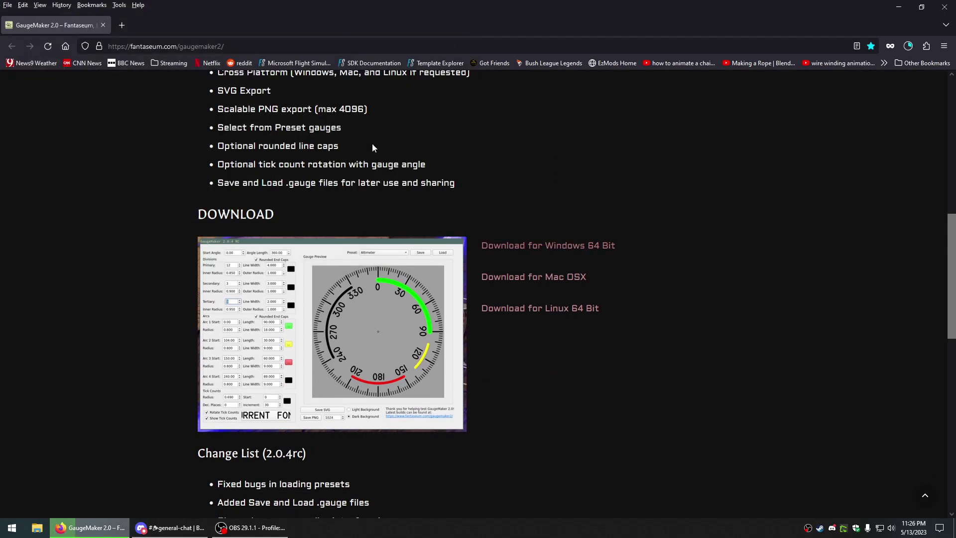
double_click(361, 10)
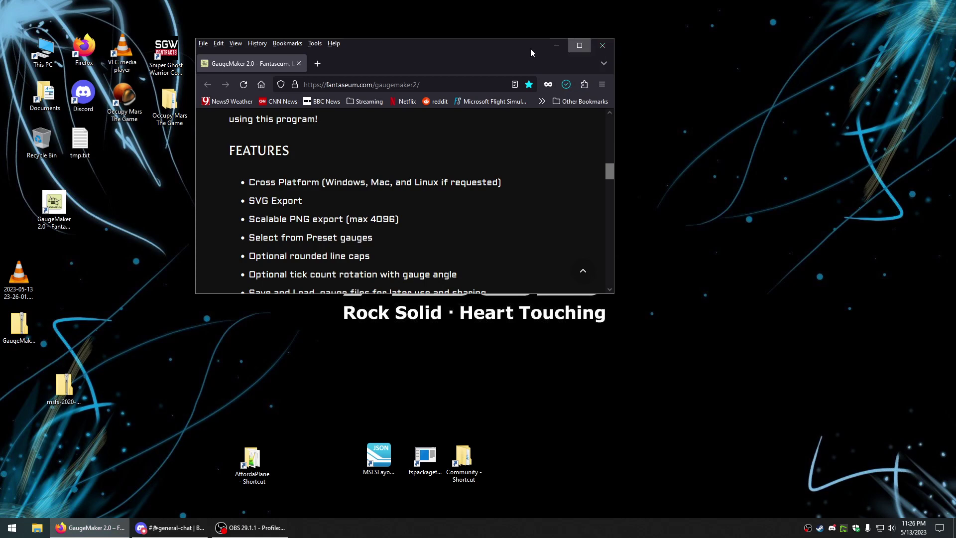
Copy the GaugeMaker2 folder out of the downloaded zip onto the desktop
click(261, 84)
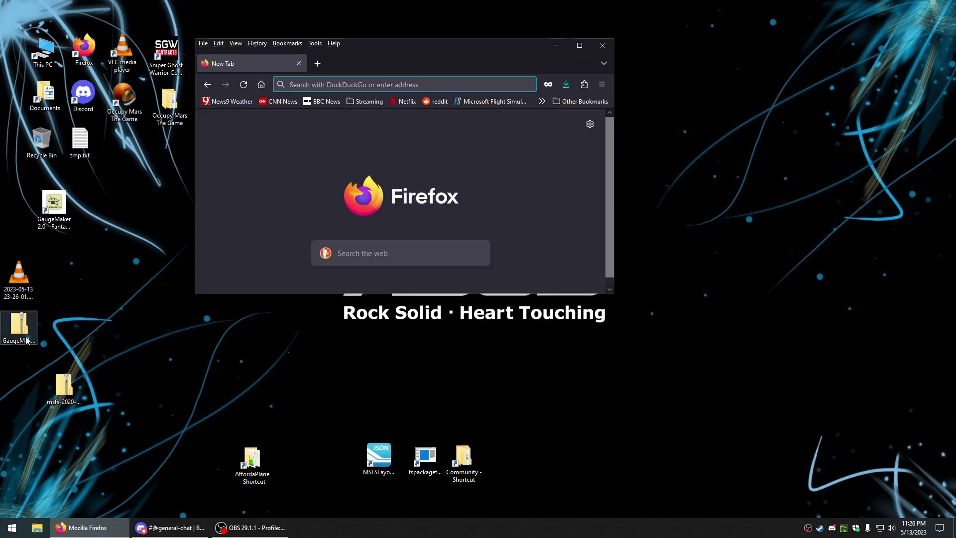
drag(112, 257, 111, 219)
double_click(111, 191)
double_click(265, 234)
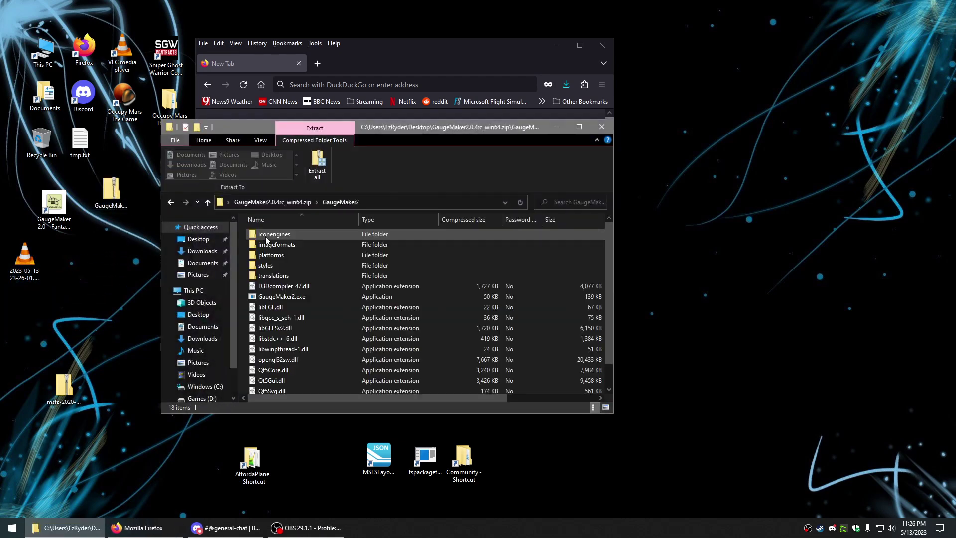
scroll(286, 236, down, 1)
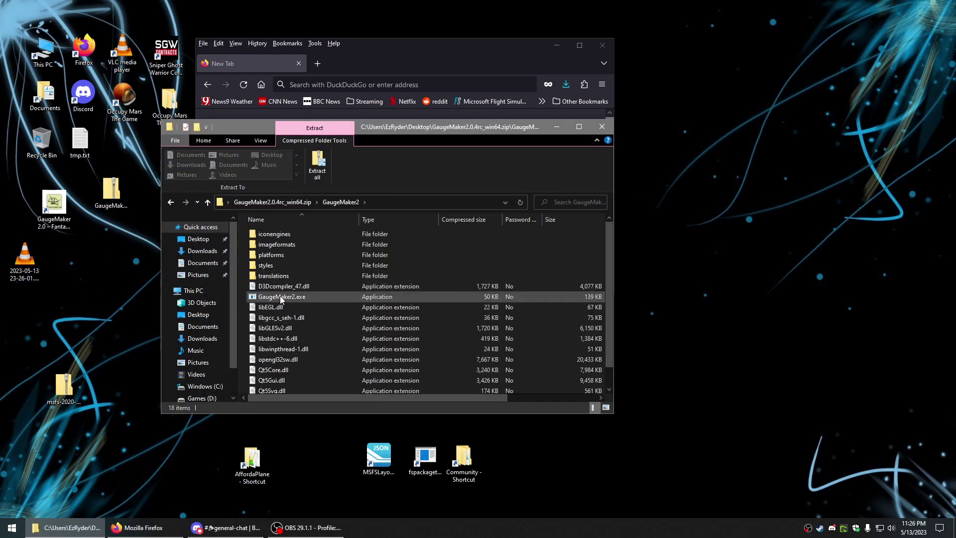
click(208, 202)
right_click(286, 235)
click(311, 281)
right_click(96, 271)
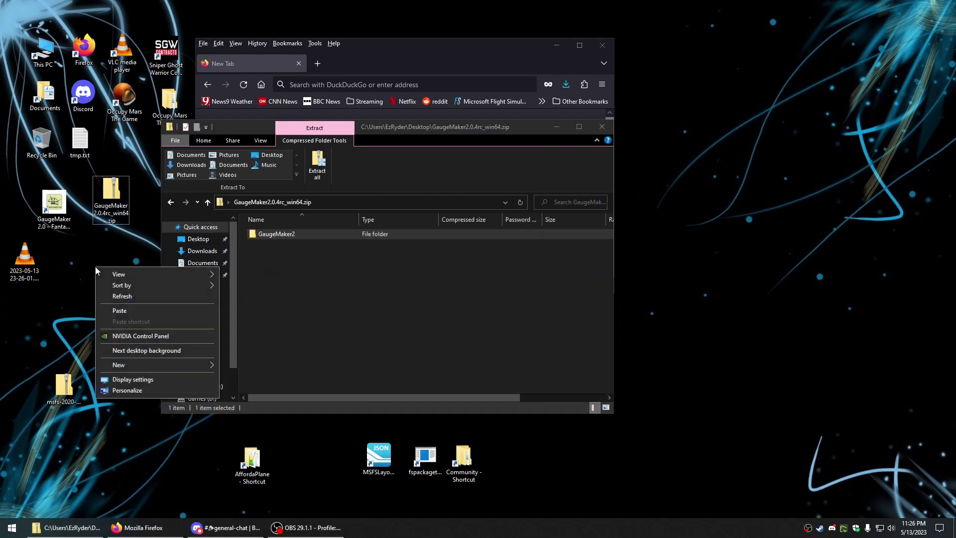
click(118, 311)
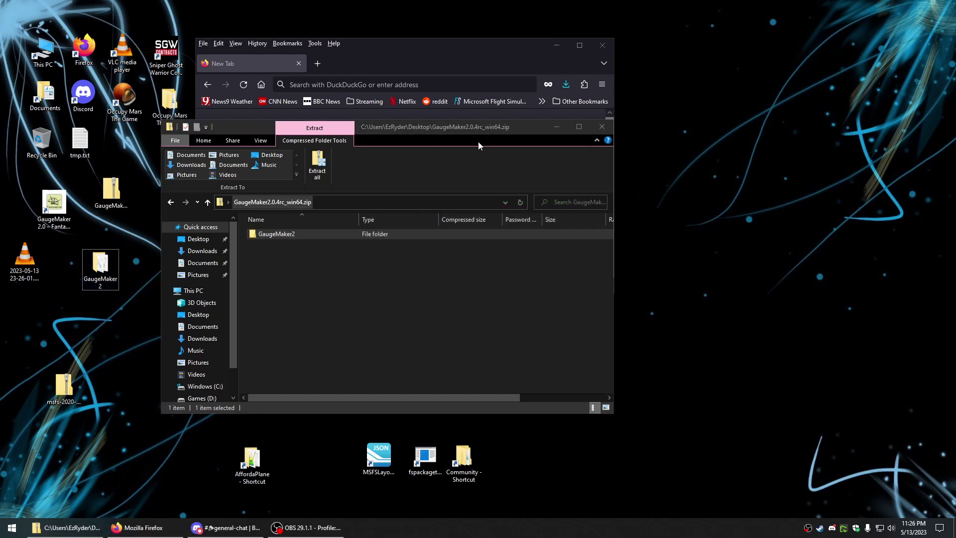
key(alt+F4)
Launch GaugeMaker2.exe from the extracted folder, reaching SmartScreen's More info option
drag(111, 264, 110, 244)
double_click(106, 244)
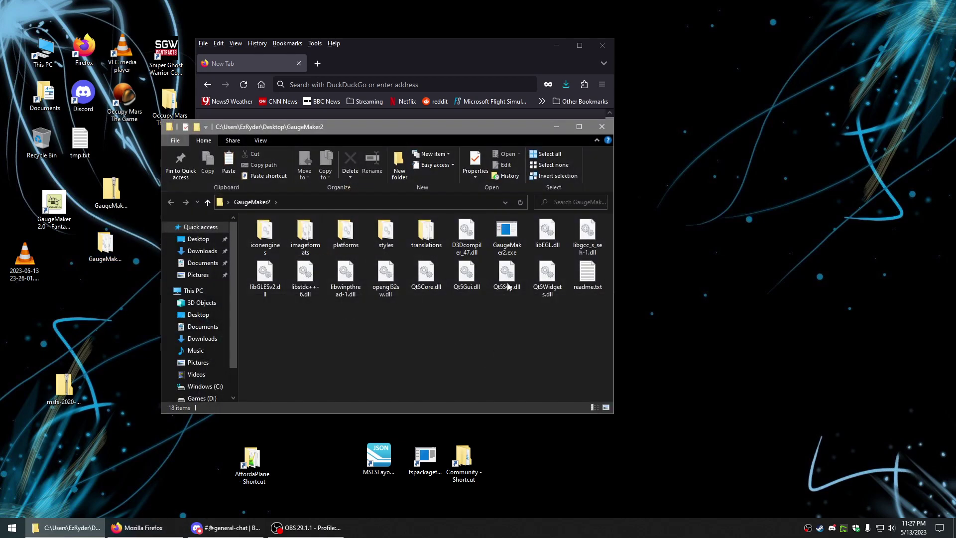
double_click(514, 245)
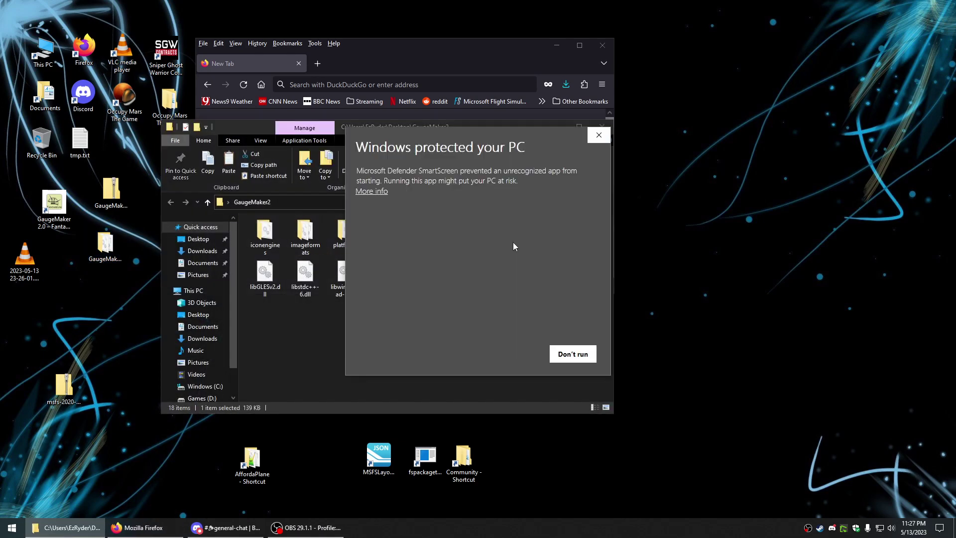
click(372, 192)
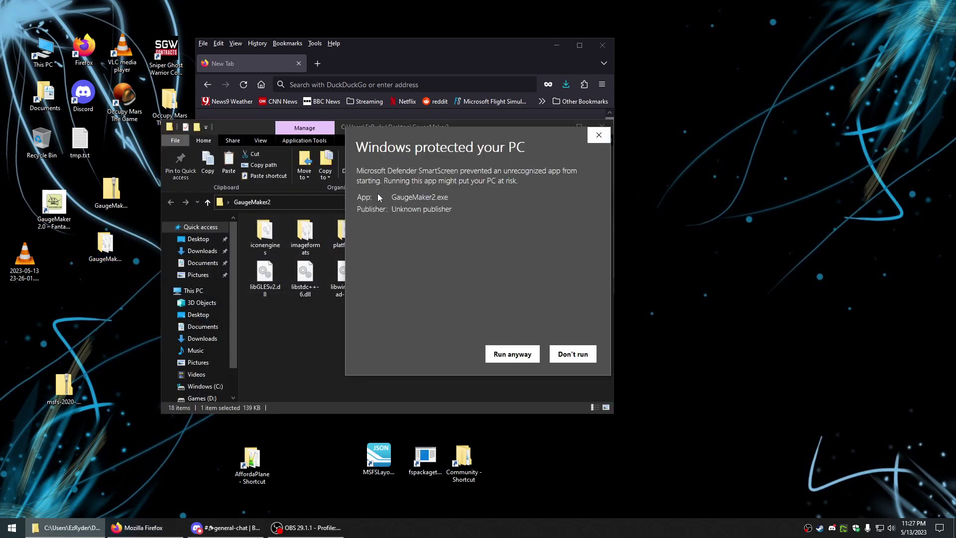
Run GaugeMaker anyway, arrange the windows, and set Angle Length 125 and Start Angle 4
click(512, 354)
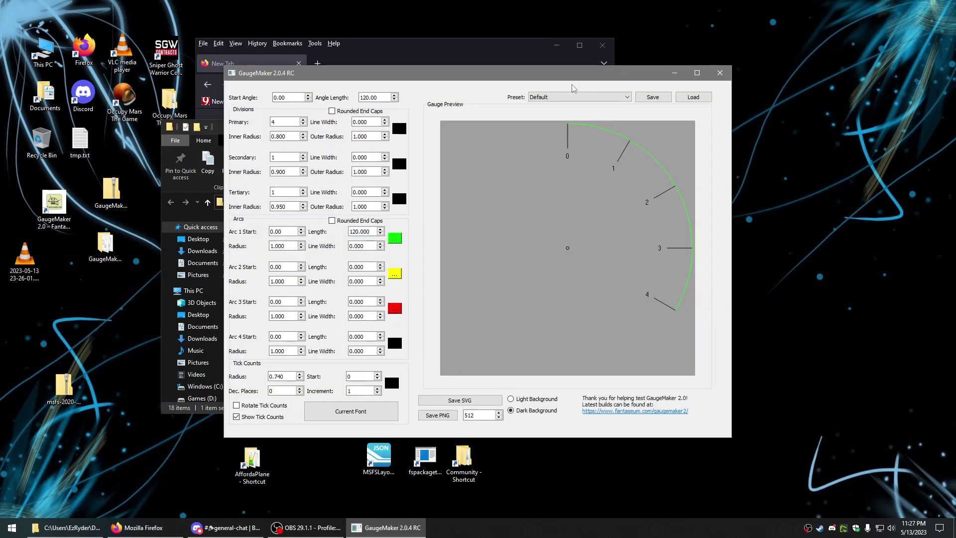
drag(579, 81, 520, 128)
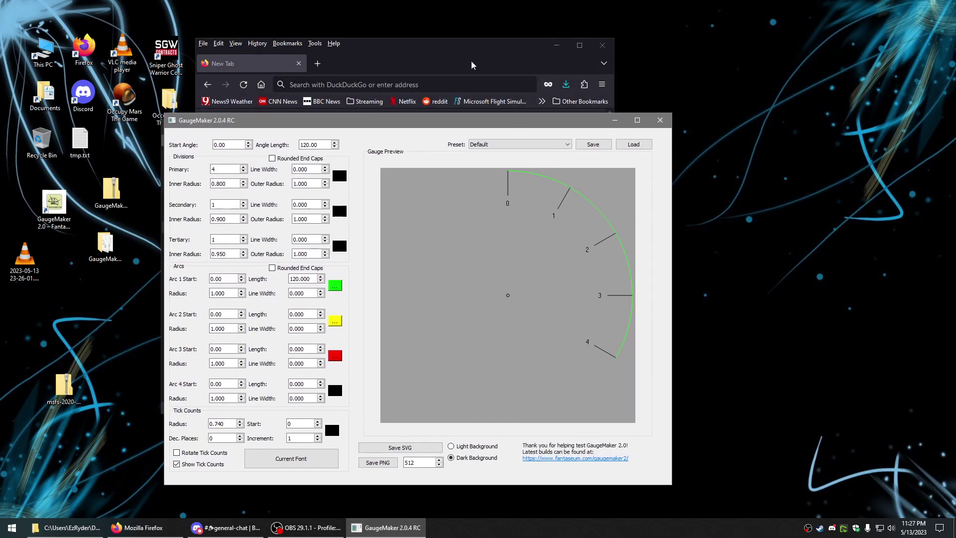
drag(474, 65, 674, 38)
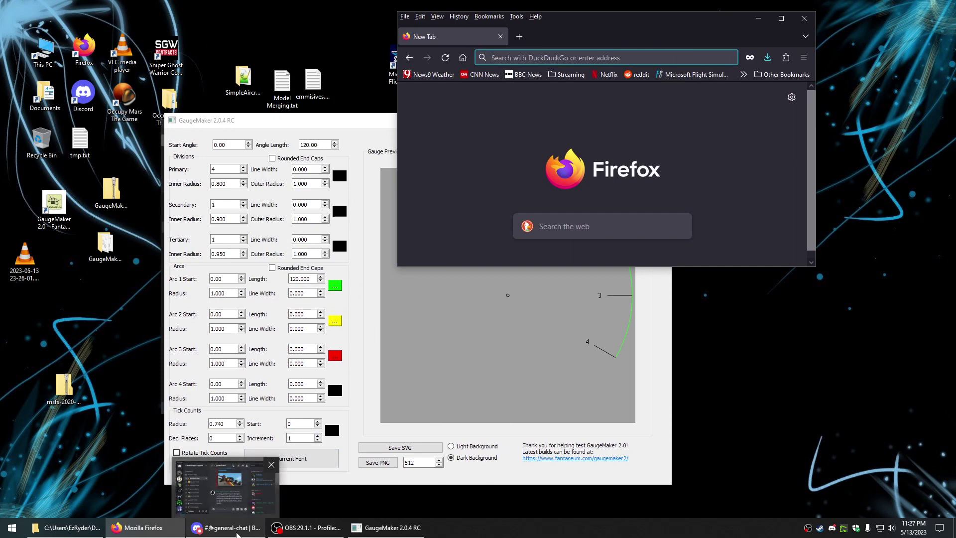
click(236, 530)
click(388, 527)
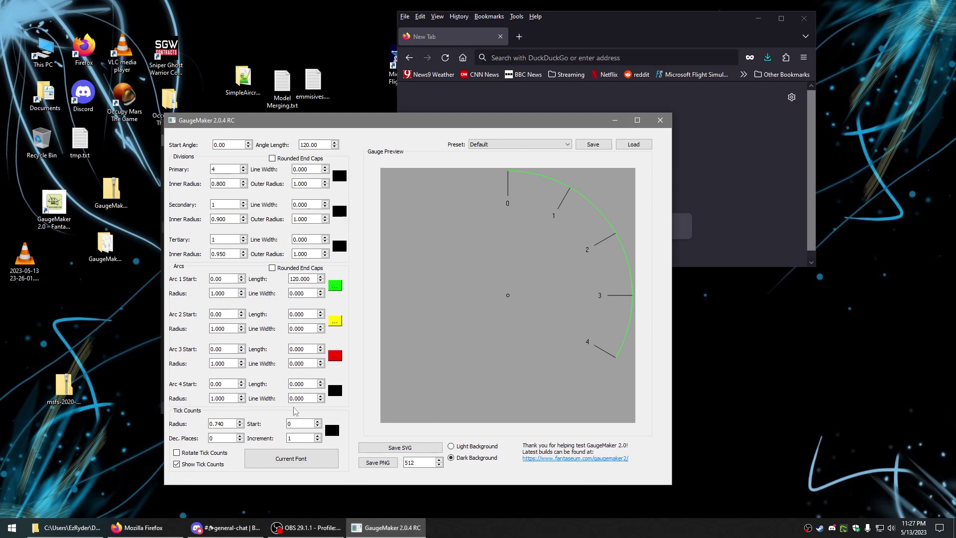
drag(468, 120, 530, 123)
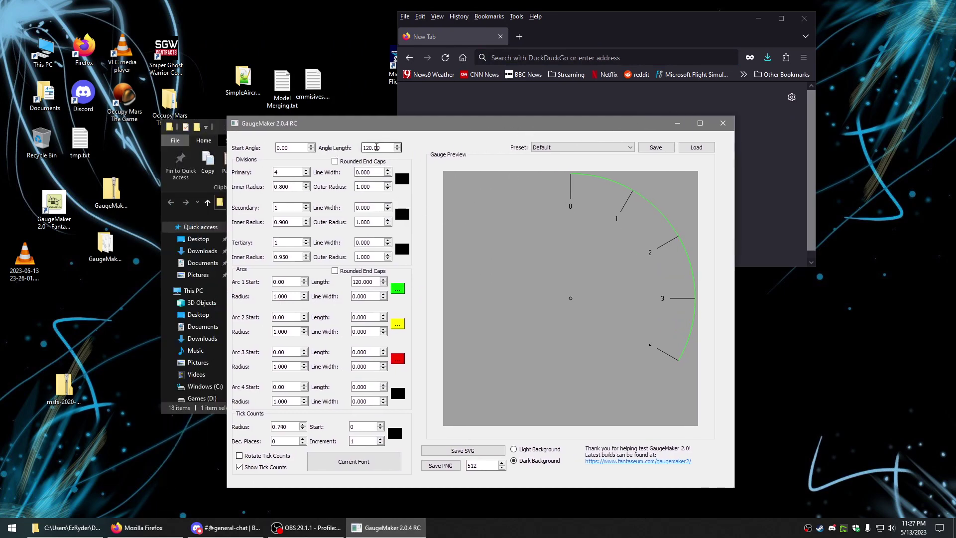
click(398, 145)
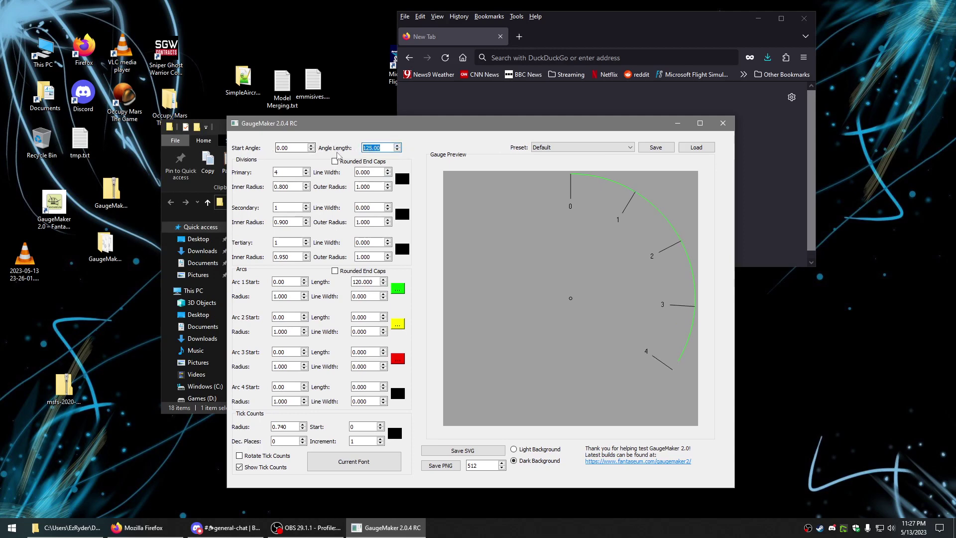
click(311, 145)
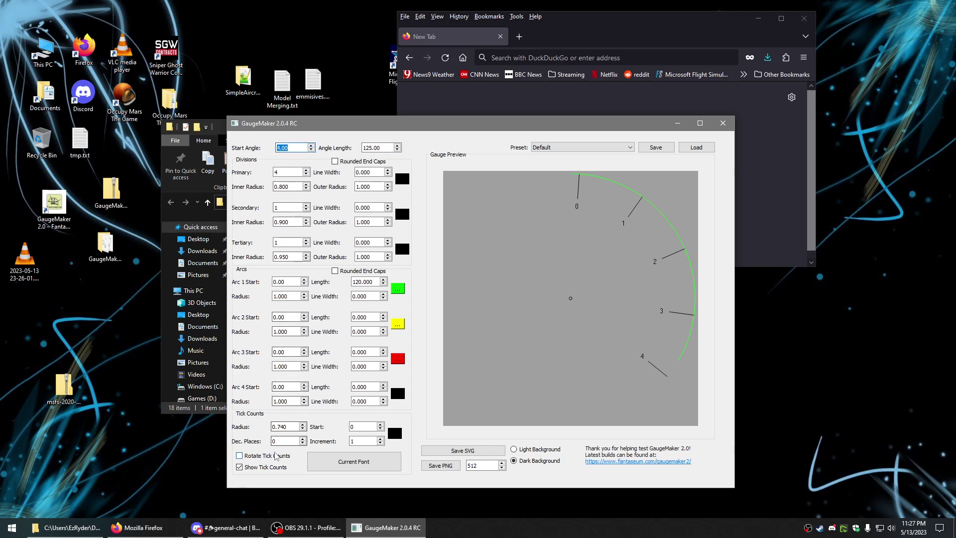
Search images for 'aircraft dashpanel' in a maximized Firefox window
click(563, 109)
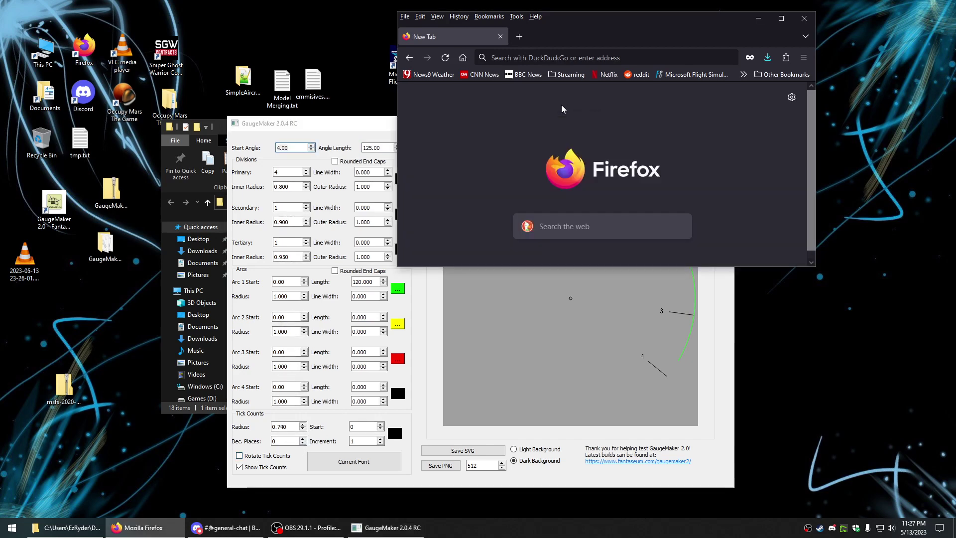
click(535, 57)
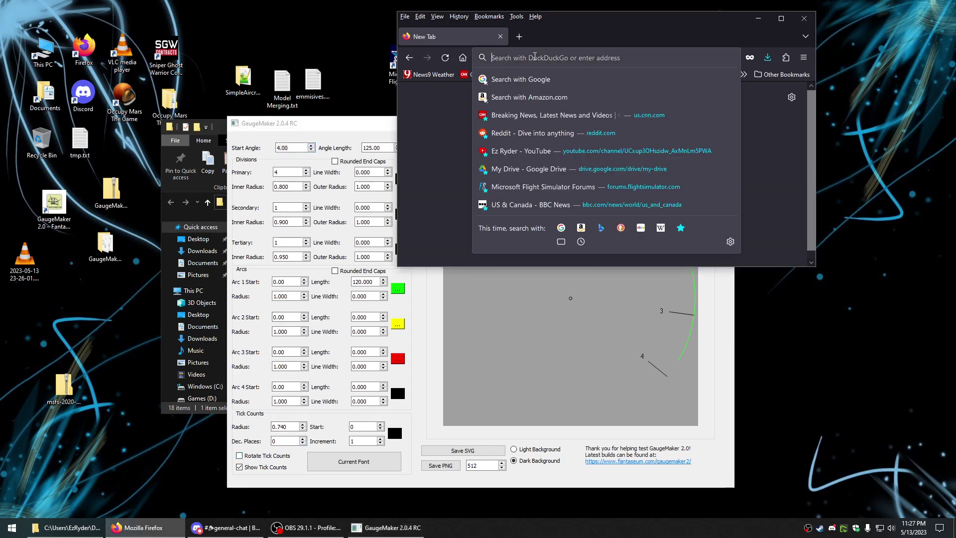
text(aircraf)
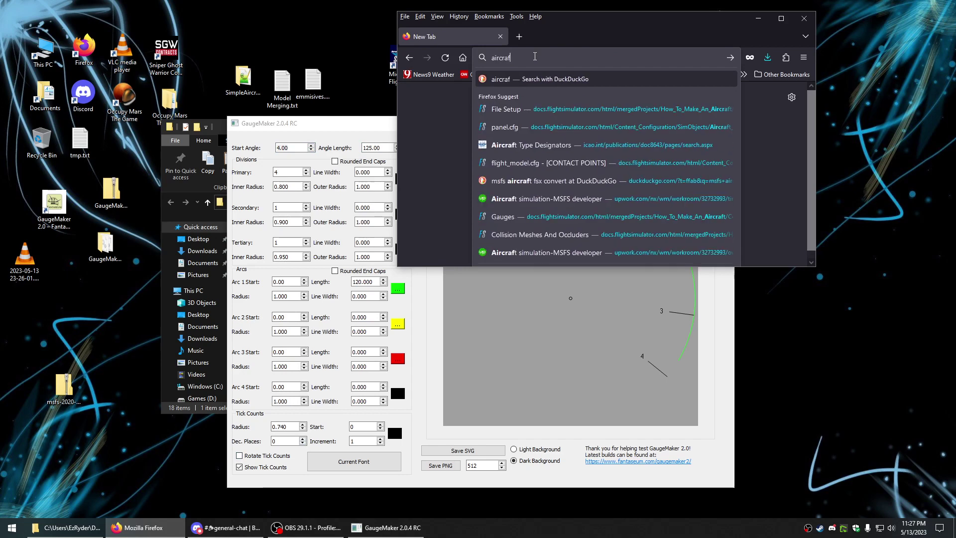
text(t das)
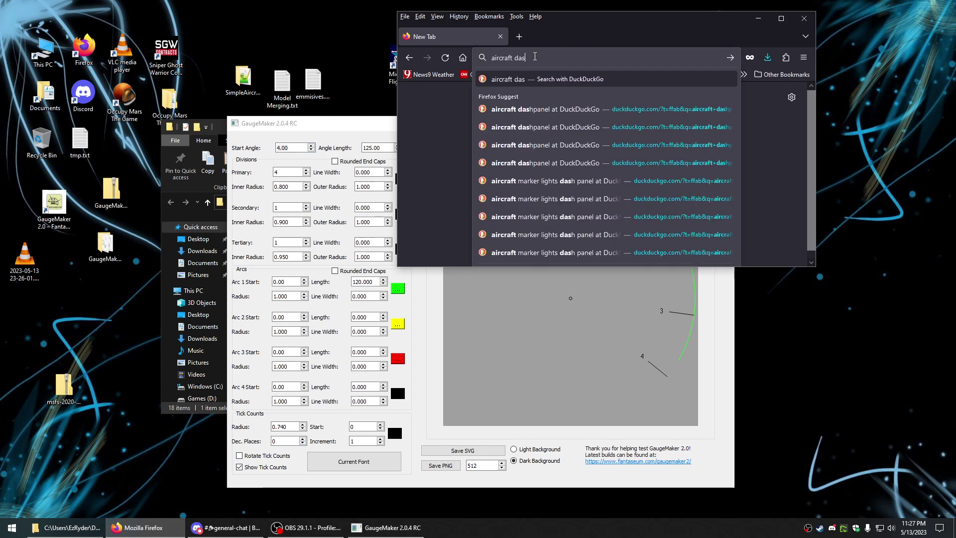
text(hpanel)
key(Return)
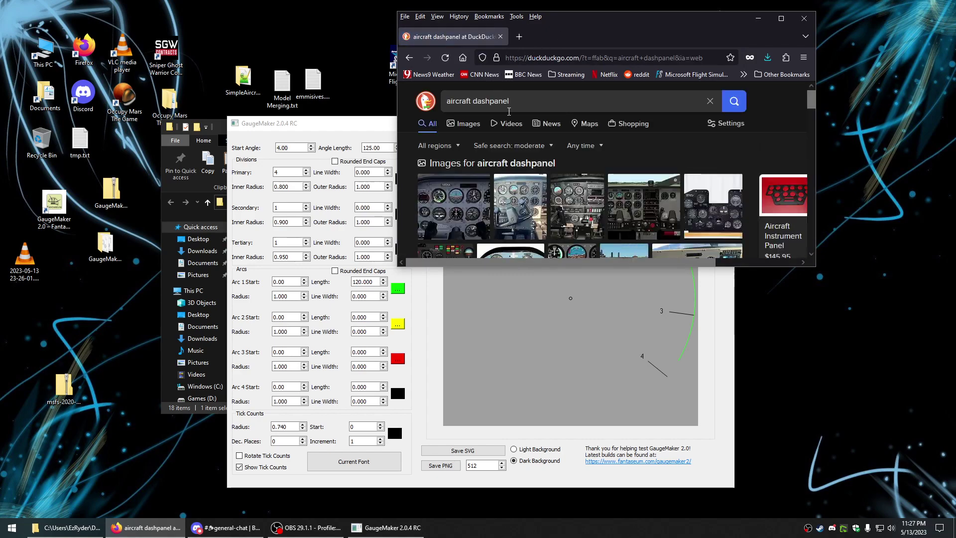
click(466, 129)
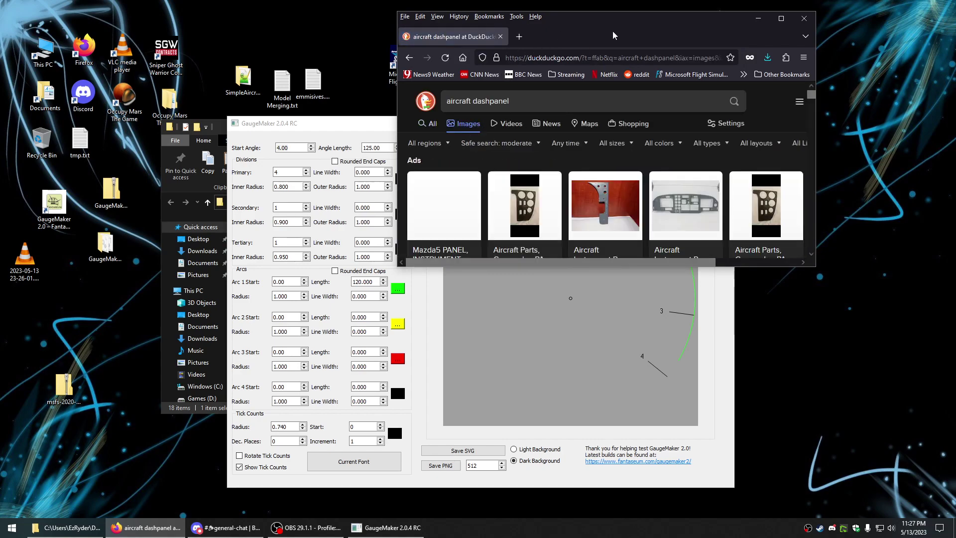
drag(613, 36, 575, 31)
double_click(575, 31)
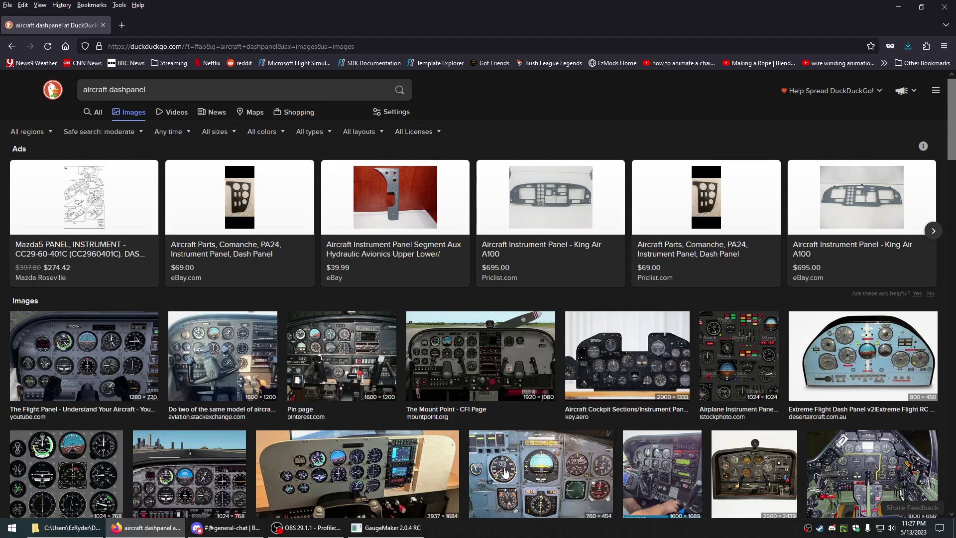
Open the full-size Cessna 172 Flight Simulator Panel photo
scroll(485, 458, down, 2)
click(320, 369)
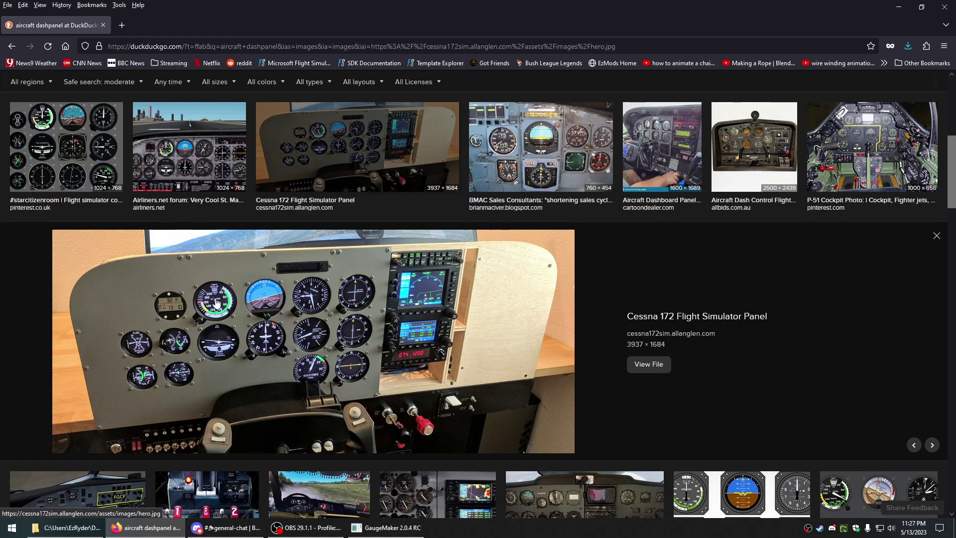
click(216, 302)
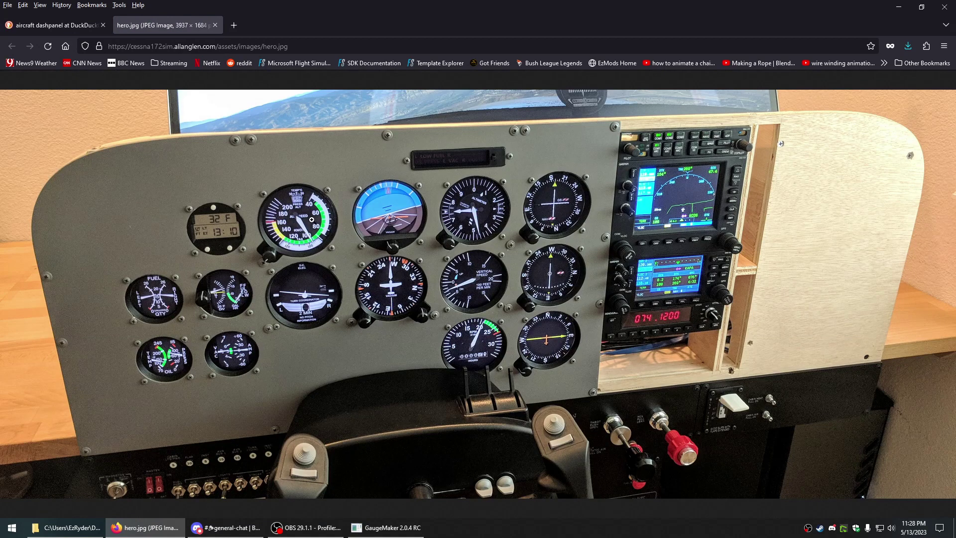
click(70, 23)
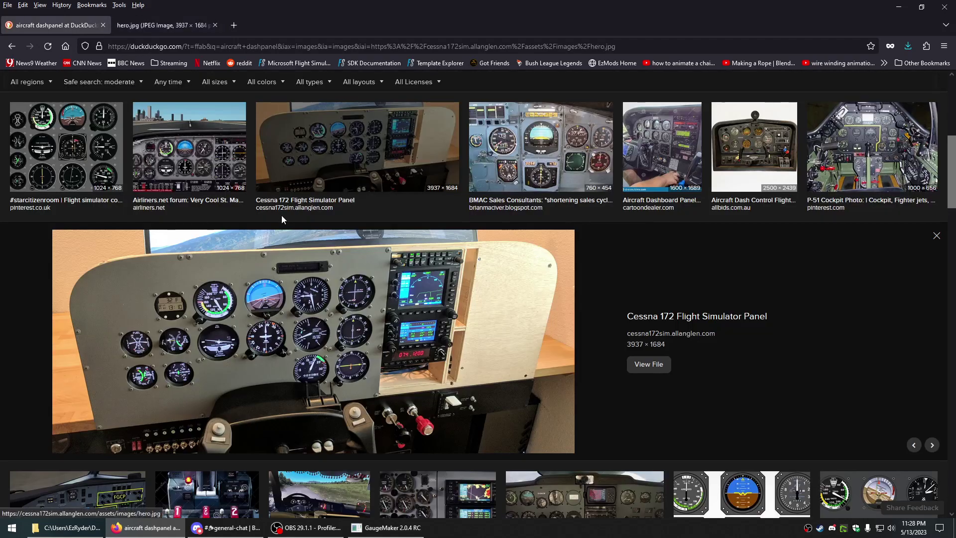
scroll(327, 167, down, 5)
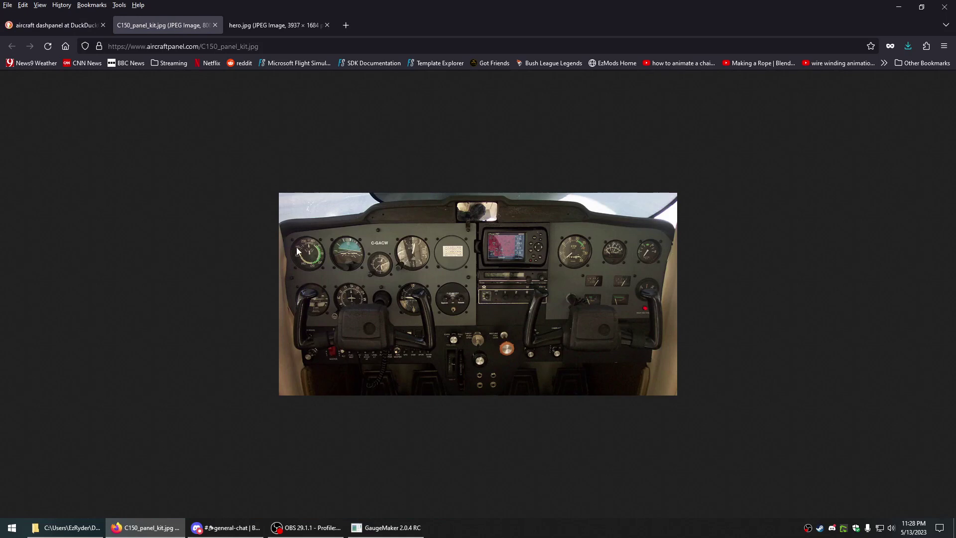
click(251, 30)
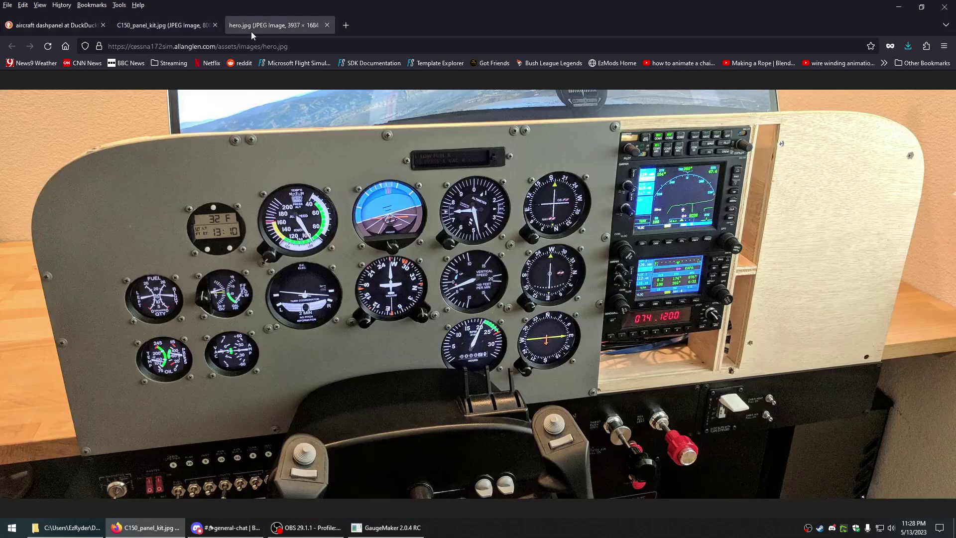
Save the panel photo as hero.jpg and close Firefox
right_click(319, 216)
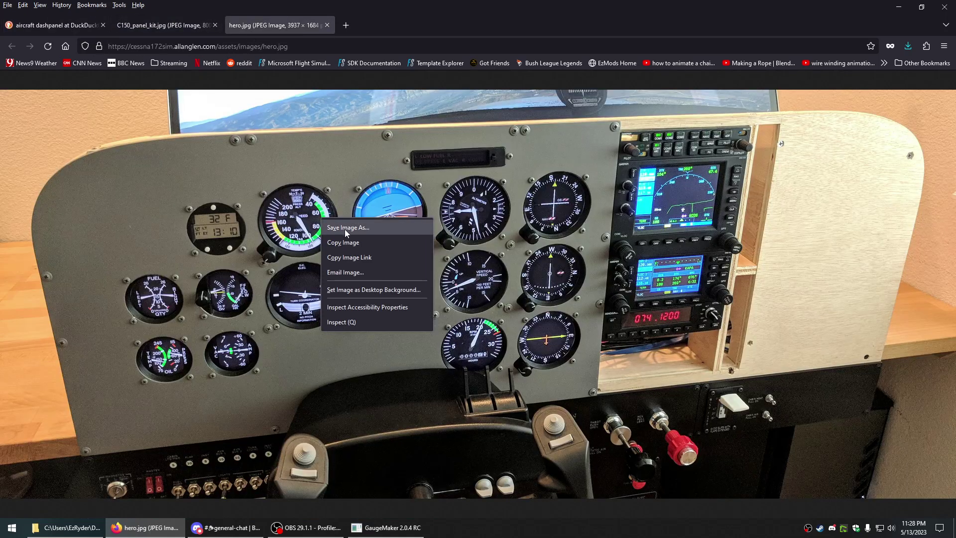
click(344, 229)
click(393, 253)
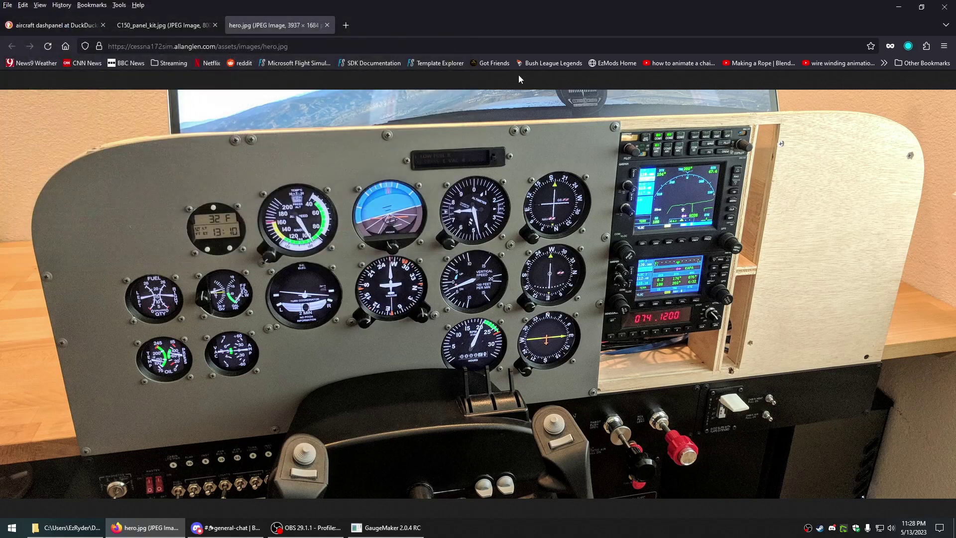
double_click(515, 19)
click(767, 11)
View hero.jpg zoomed on the airspeed indicator, placed beside the GaugeMaker window
double_click(19, 331)
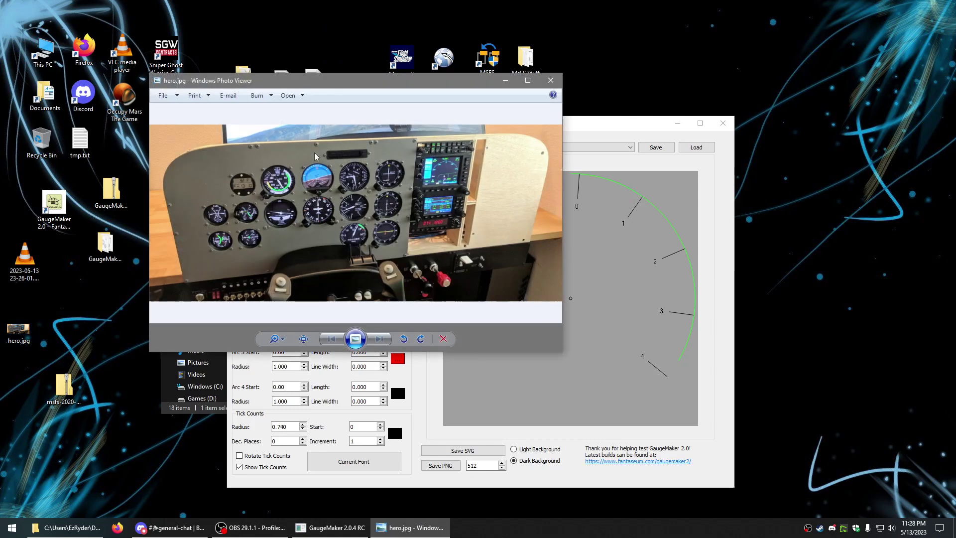
scroll(303, 160, up, 5)
drag(289, 165, 306, 185)
scroll(281, 216, up, 2)
drag(384, 84, 243, 144)
drag(499, 127, 548, 81)
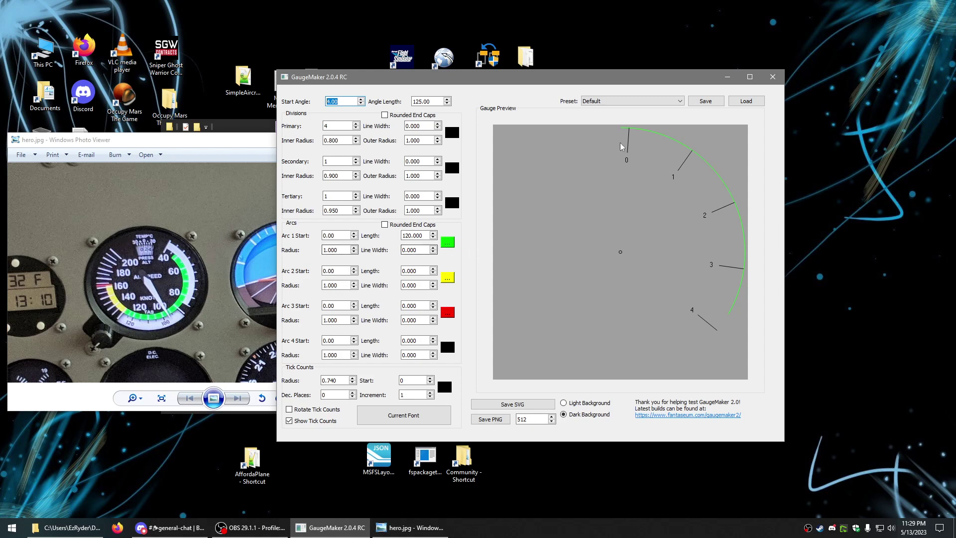
Add four primary divisions and enter 320 as the angle length
drag(638, 81, 610, 87)
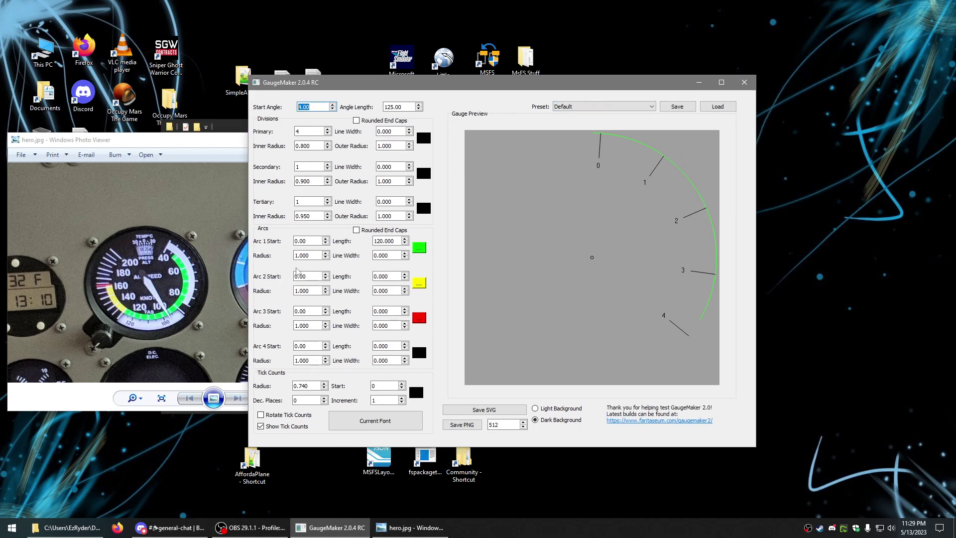
click(327, 129)
click(327, 129)
click(327, 129)
click(327, 129)
click(327, 129)
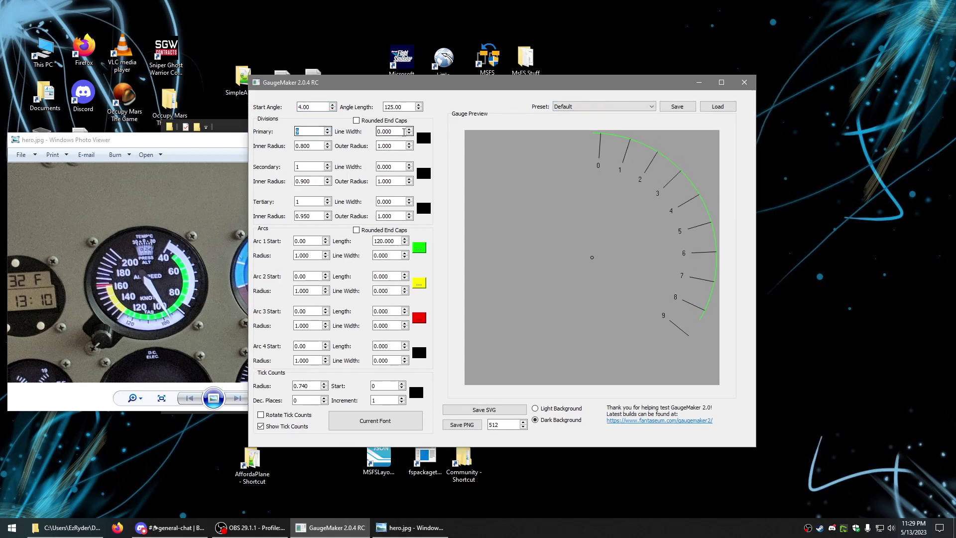
drag(406, 107, 386, 106)
text(320)
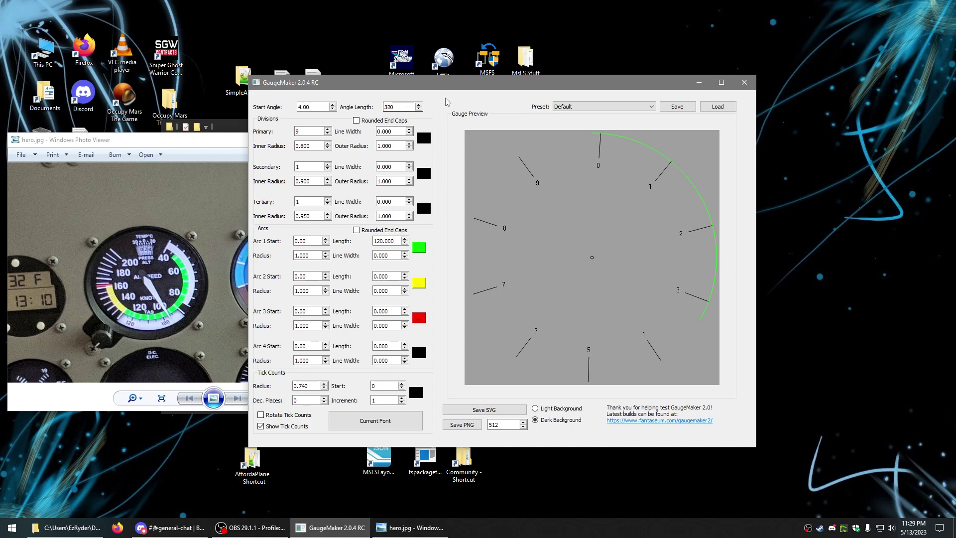
Raise the gauge's Start Angle to 30
click(332, 104)
click(333, 104)
click(333, 105)
click(332, 104)
click(332, 105)
click(332, 105)
click(332, 106)
click(332, 105)
click(332, 105)
click(332, 105)
click(332, 105)
triple_click(332, 105)
triple_click(332, 105)
triple_click(332, 105)
triple_click(332, 105)
triple_click(332, 106)
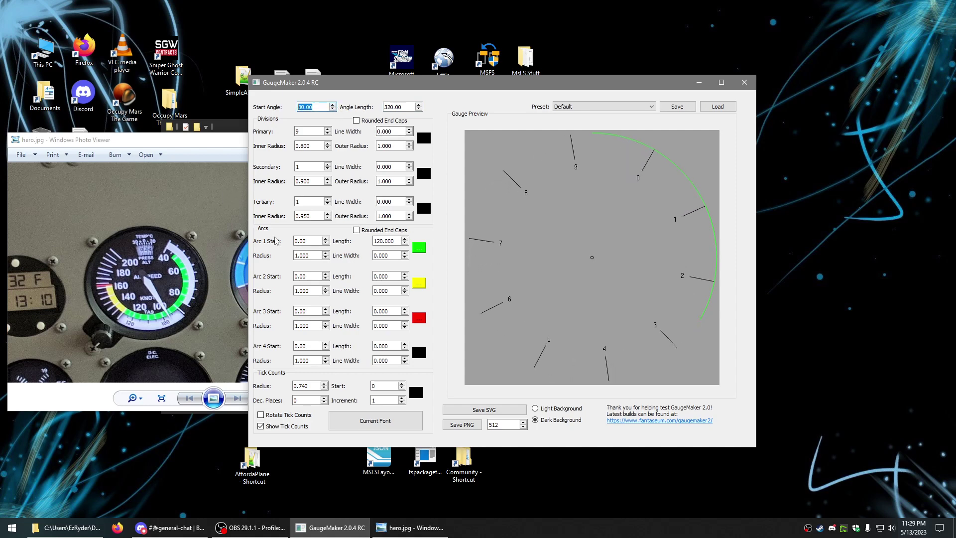
Trim the Angle Length down to 281
click(419, 109)
triple_click(420, 109)
triple_click(419, 109)
triple_click(419, 109)
triple_click(420, 109)
triple_click(419, 109)
triple_click(419, 109)
triple_click(419, 109)
triple_click(419, 109)
triple_click(419, 109)
triple_click(419, 109)
triple_click(420, 109)
triple_click(419, 109)
click(419, 109)
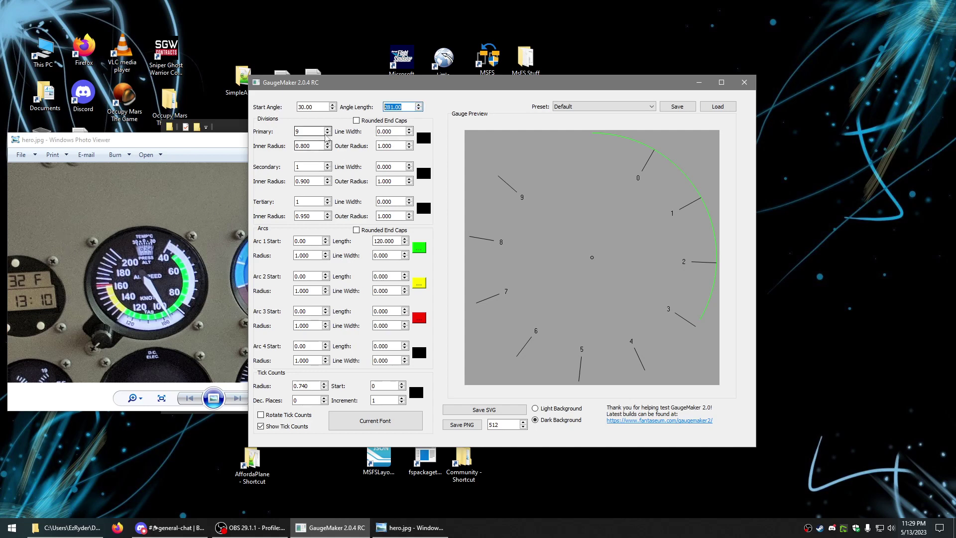
Increase Primary divisions to 15 and uncheck Show Tick Counts
click(328, 129)
click(328, 128)
click(328, 129)
click(328, 129)
click(328, 129)
click(328, 129)
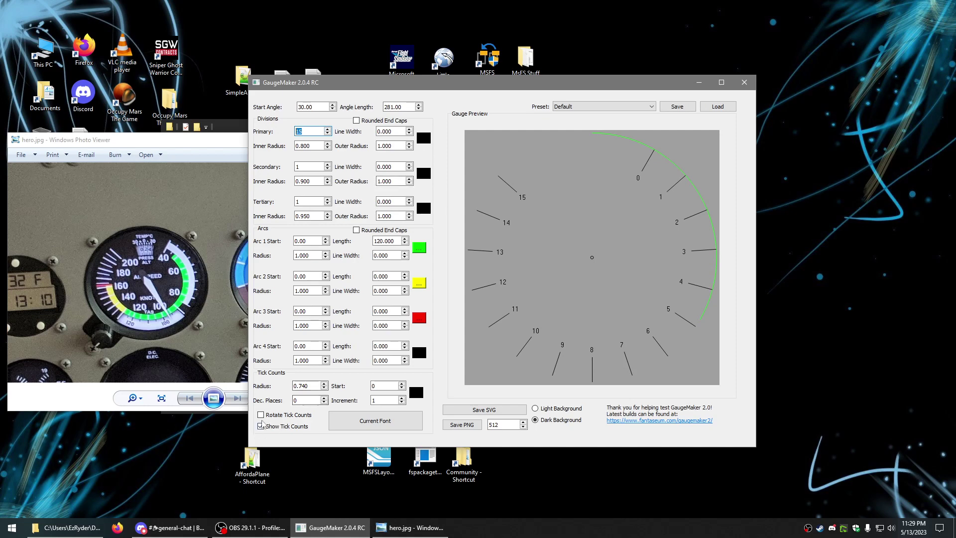
click(260, 426)
Set 16 primary divisions and colour the primary ticks white
click(327, 129)
click(424, 139)
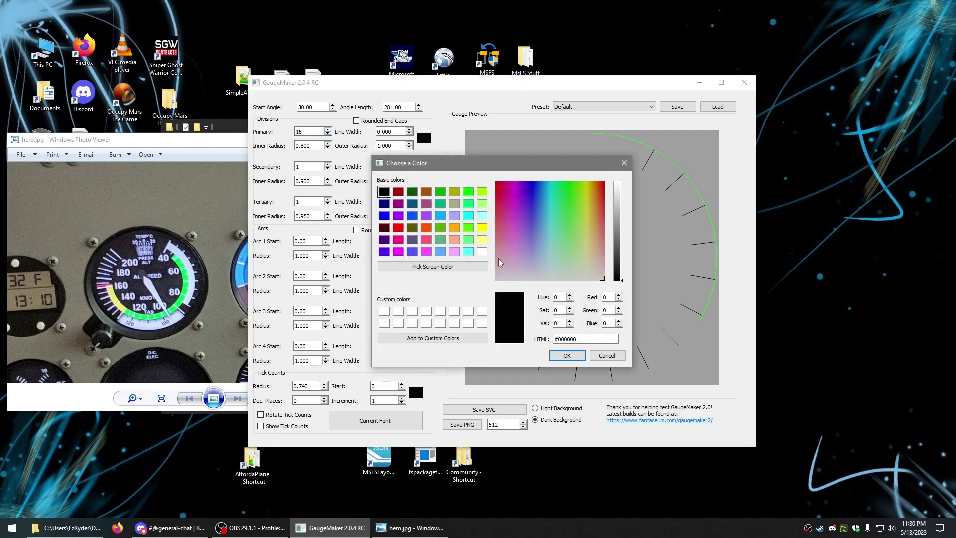
click(481, 252)
key(Return)
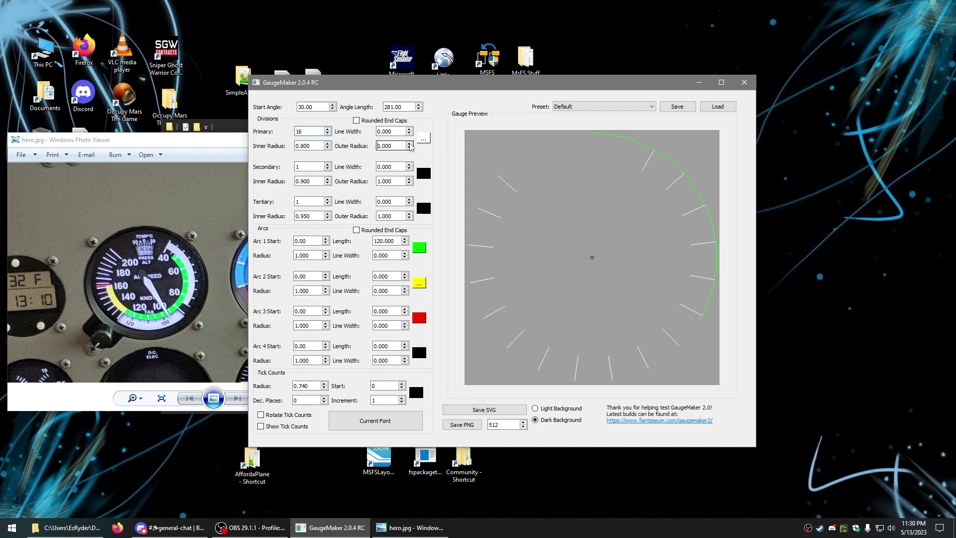
Set secondary divisions to 2 and colour the secondary ticks white
scroll(411, 131, up, 4)
scroll(412, 131, up, 1)
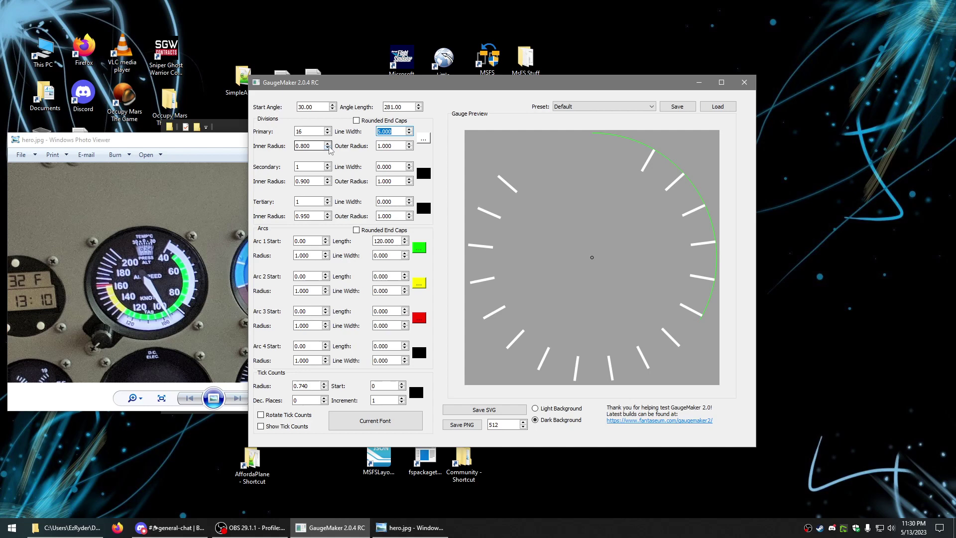
scroll(328, 169, up, 1)
click(422, 174)
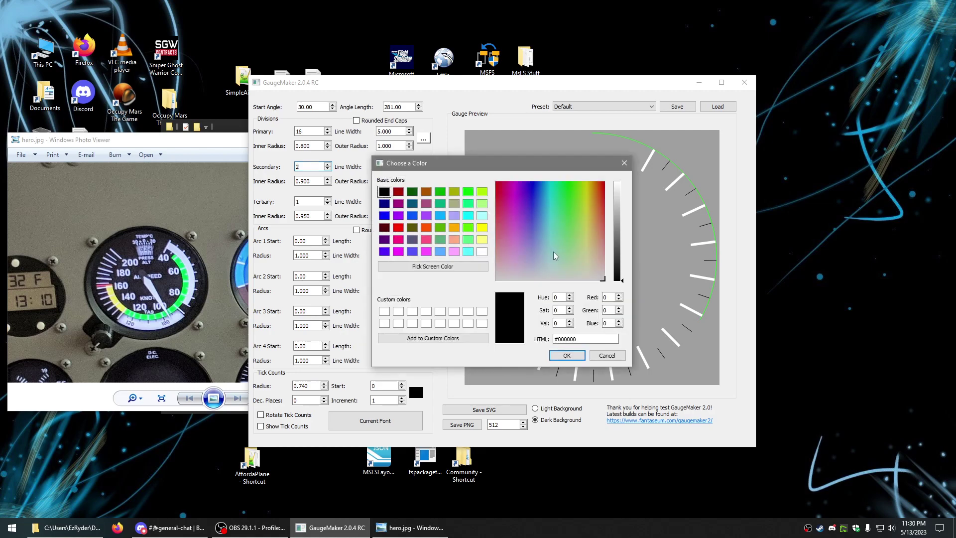
click(481, 253)
click(561, 355)
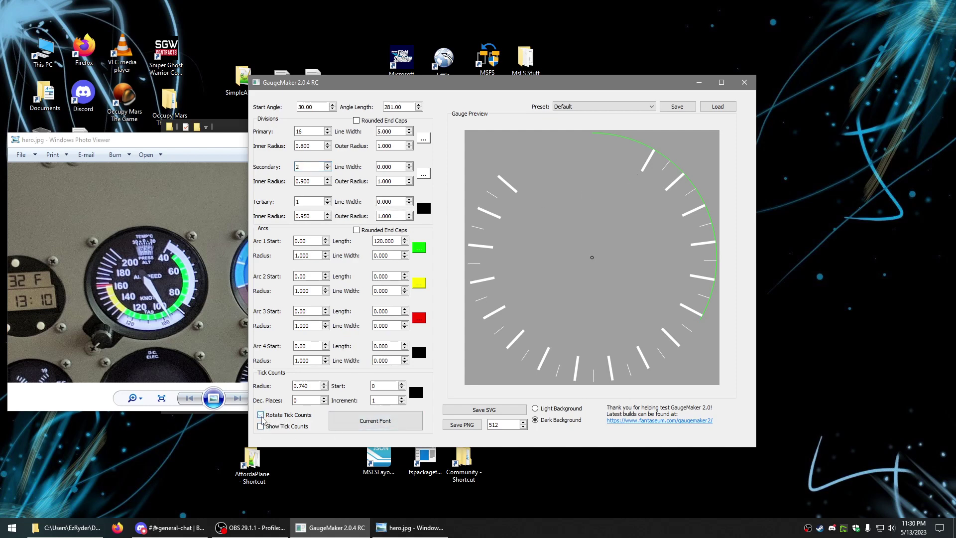
Show tick numbers again and set the tick count start to 40
click(260, 426)
click(385, 387)
double_click(373, 387)
text(40)
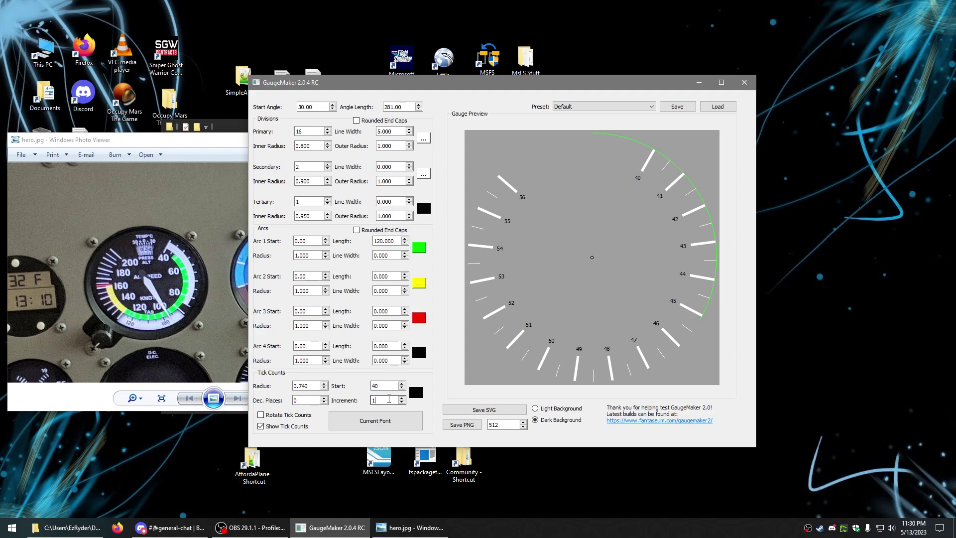
text(0)
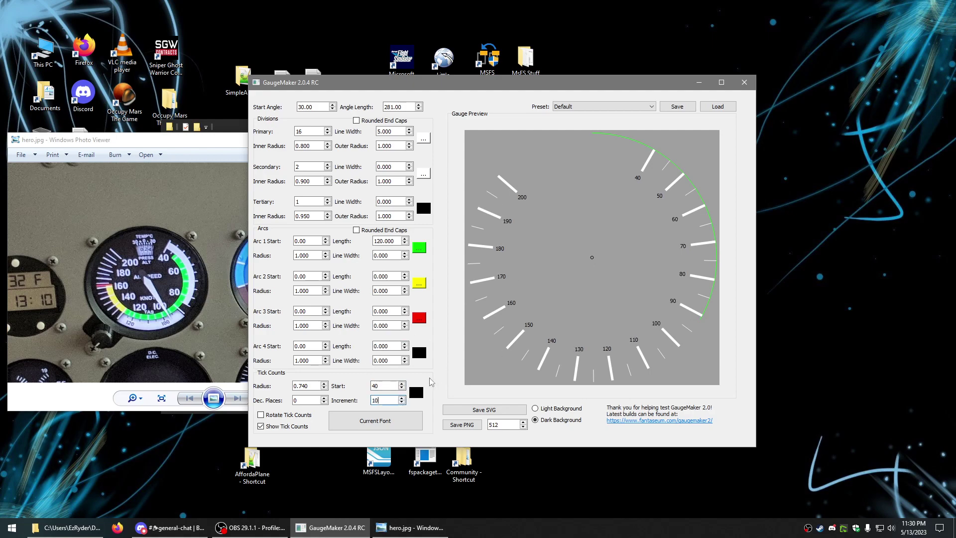
Colour the tick numbers white
click(416, 393)
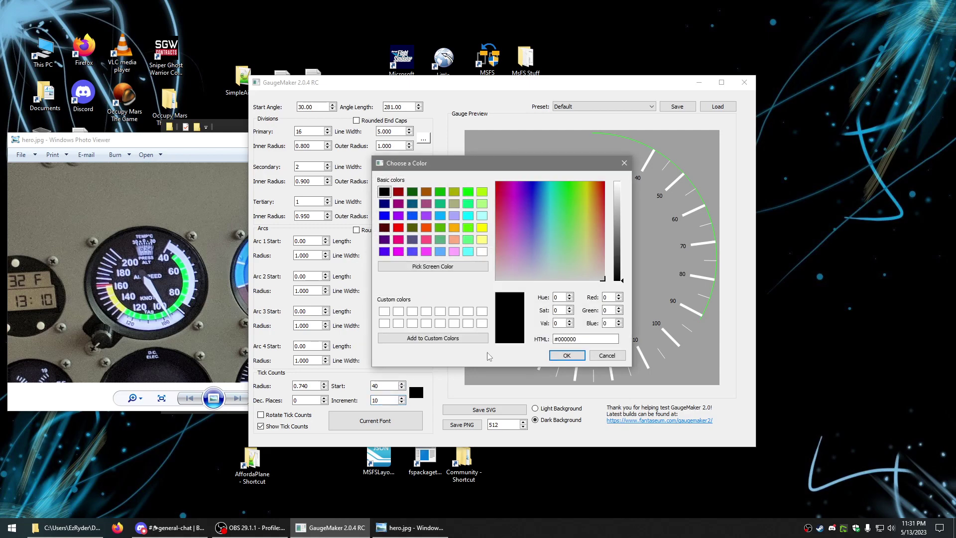
click(482, 251)
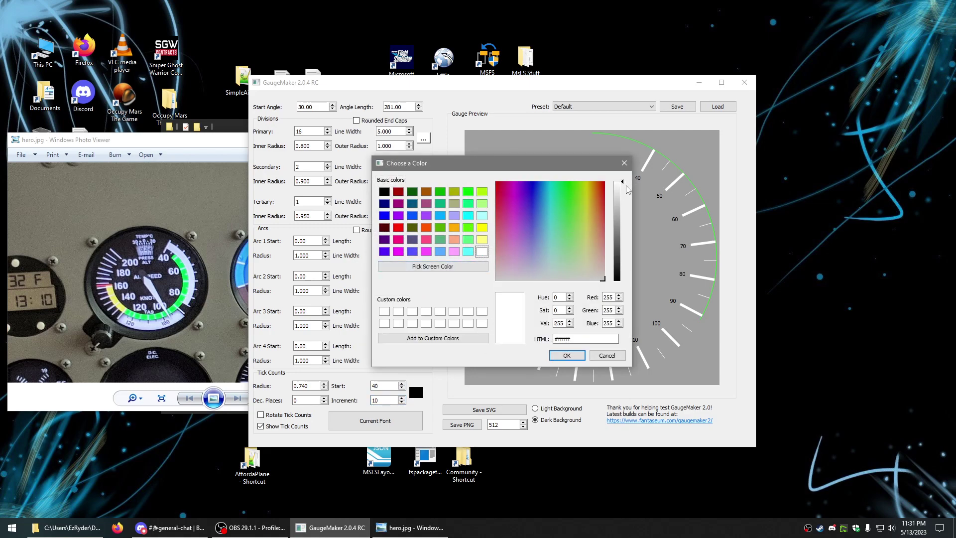
click(562, 355)
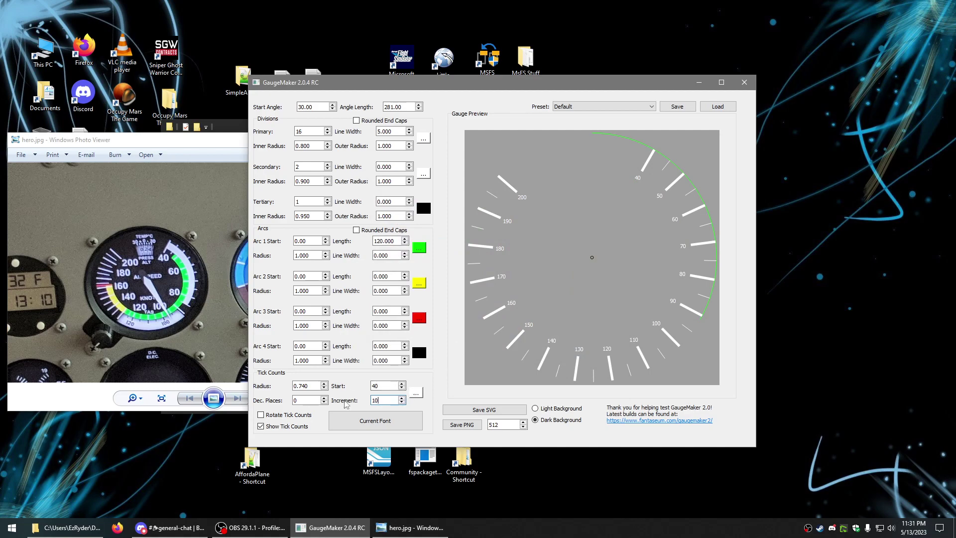
Set the tick number font to bold, size 18
click(380, 423)
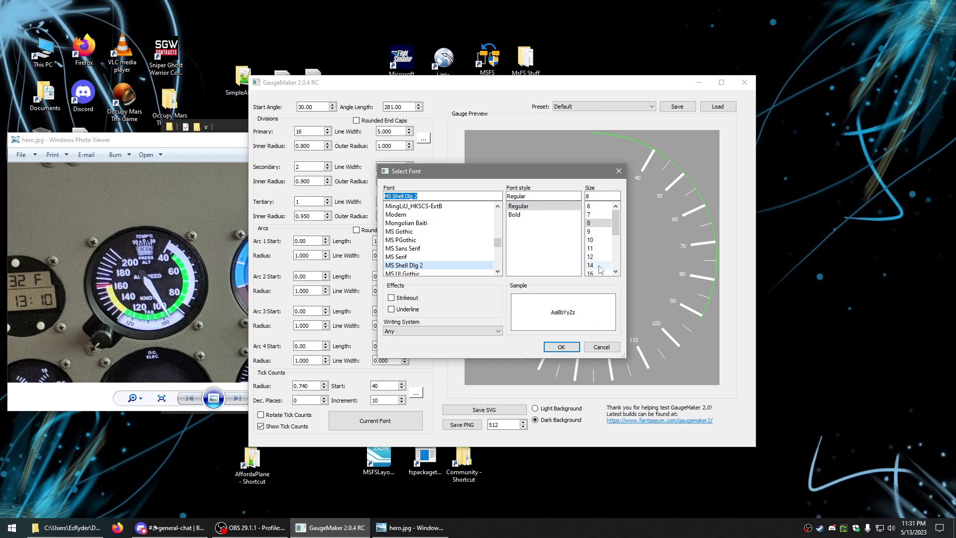
scroll(601, 269, down, 1)
click(600, 257)
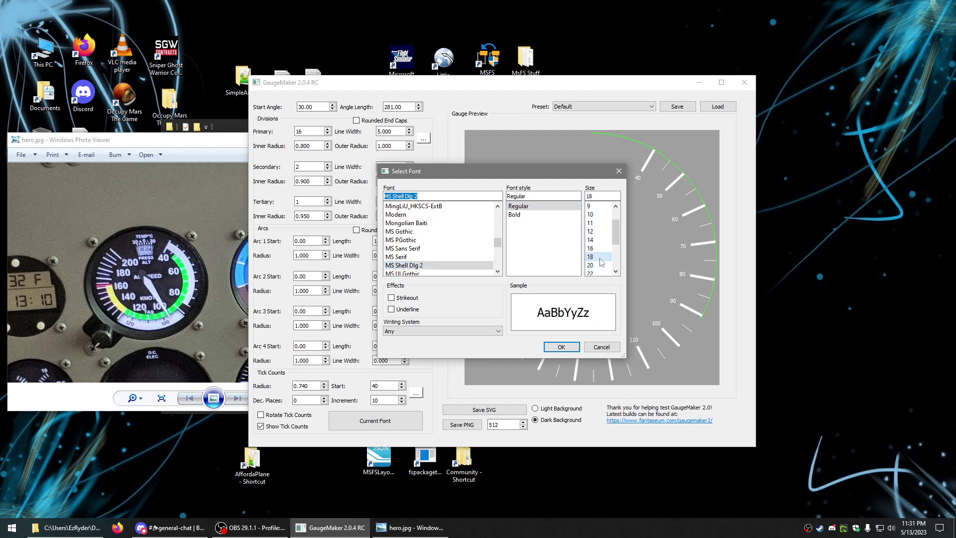
click(518, 215)
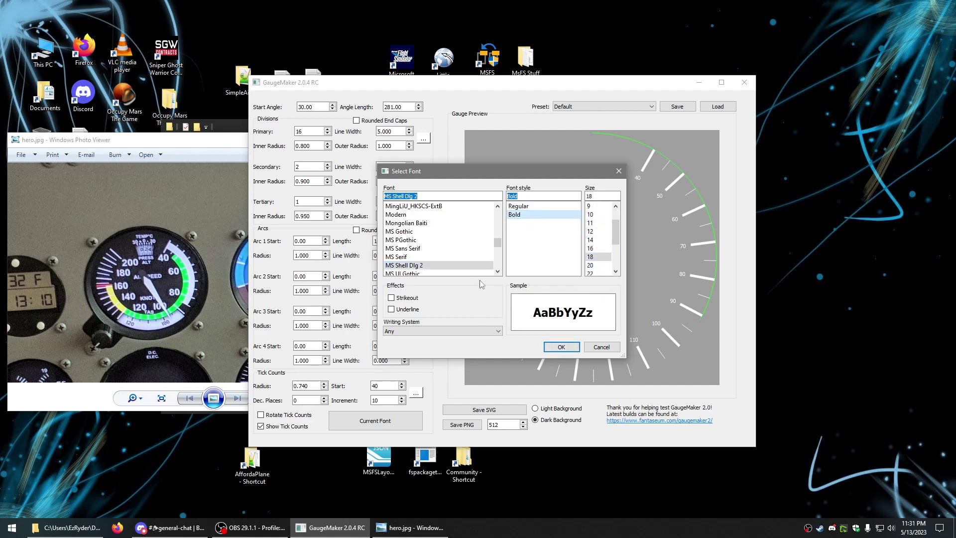
click(559, 346)
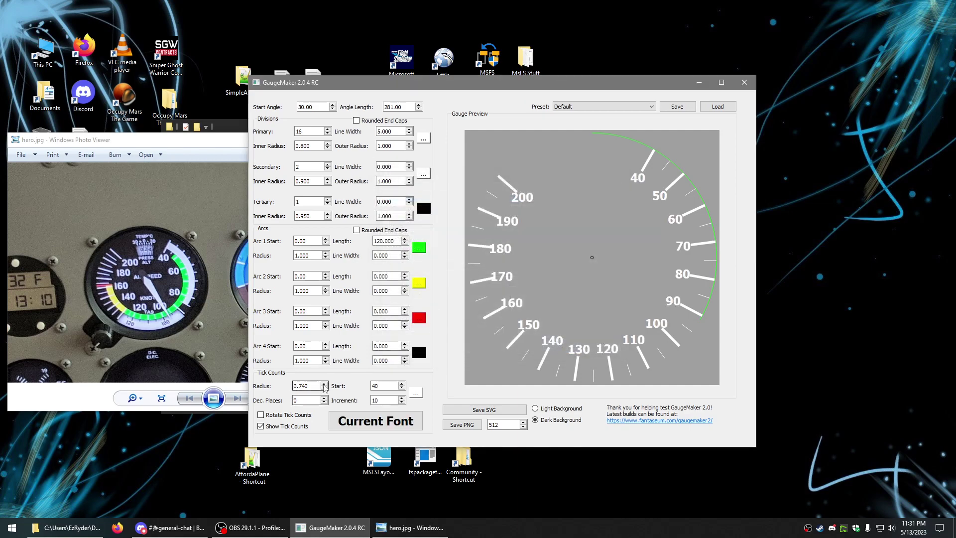
Step Tick Counts Radius down to 0.690, previewing light then dark background
click(323, 389)
click(324, 389)
click(323, 388)
click(324, 388)
click(323, 389)
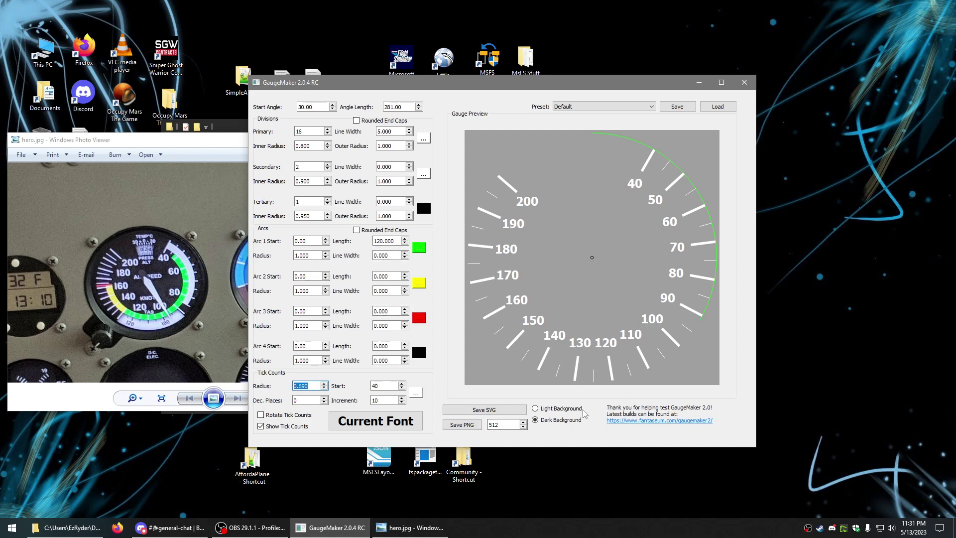
click(537, 409)
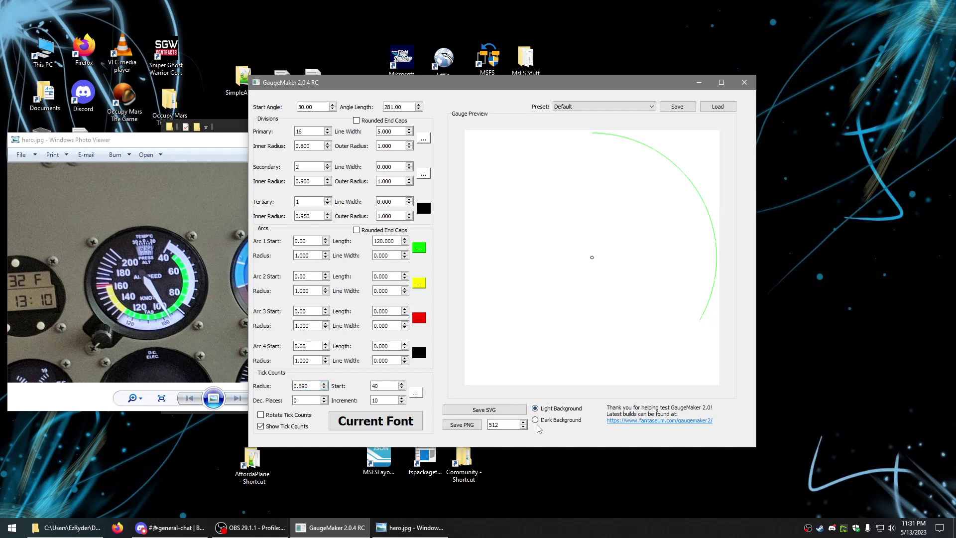
click(536, 421)
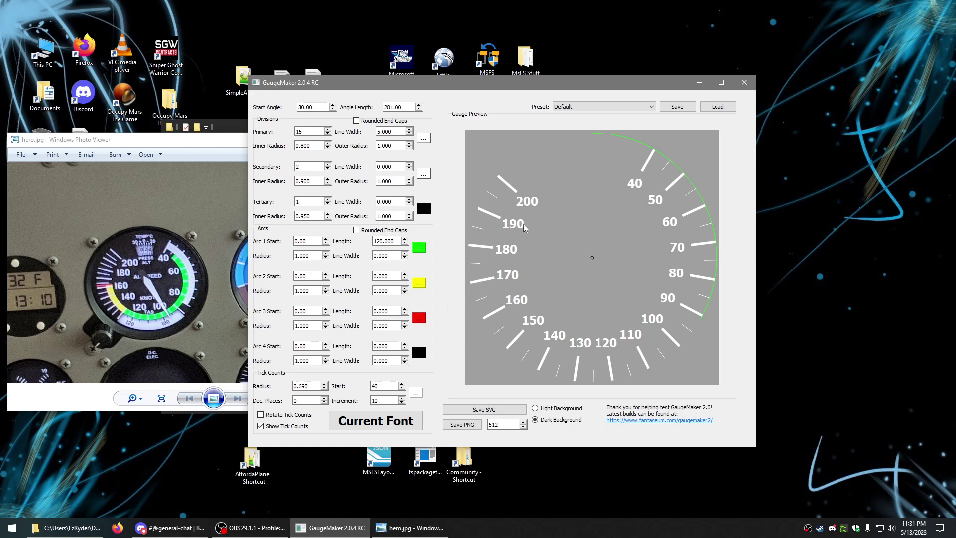
Give Arc 1 a screen-picked white colour, line width 25, radius 0.960 and start 29
click(419, 247)
click(484, 266)
click(567, 355)
scroll(405, 255, up, 10)
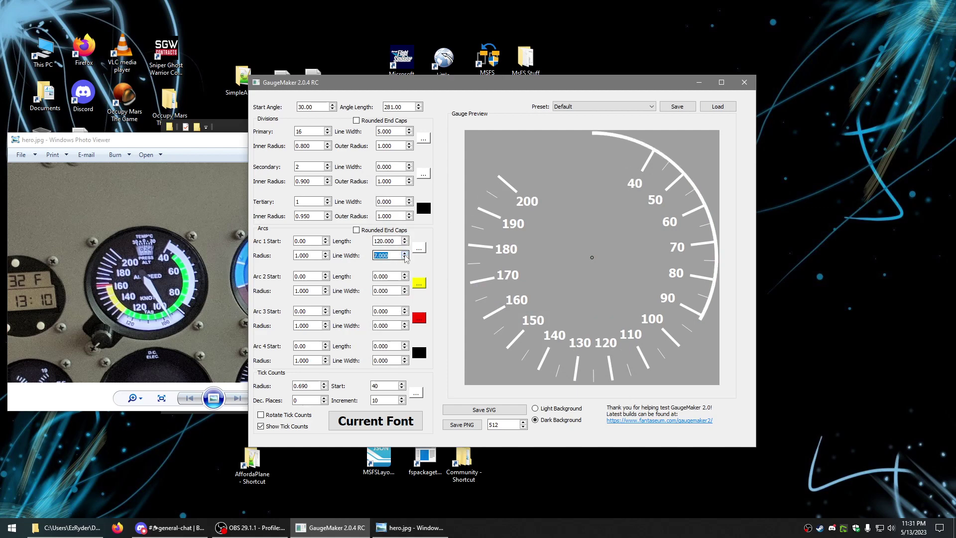
scroll(404, 255, up, 10)
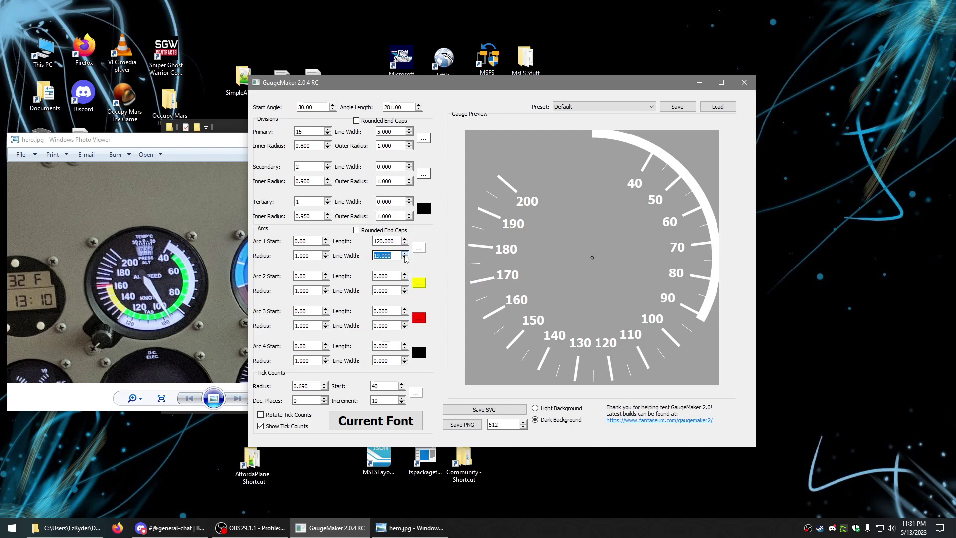
scroll(406, 256, up, 5)
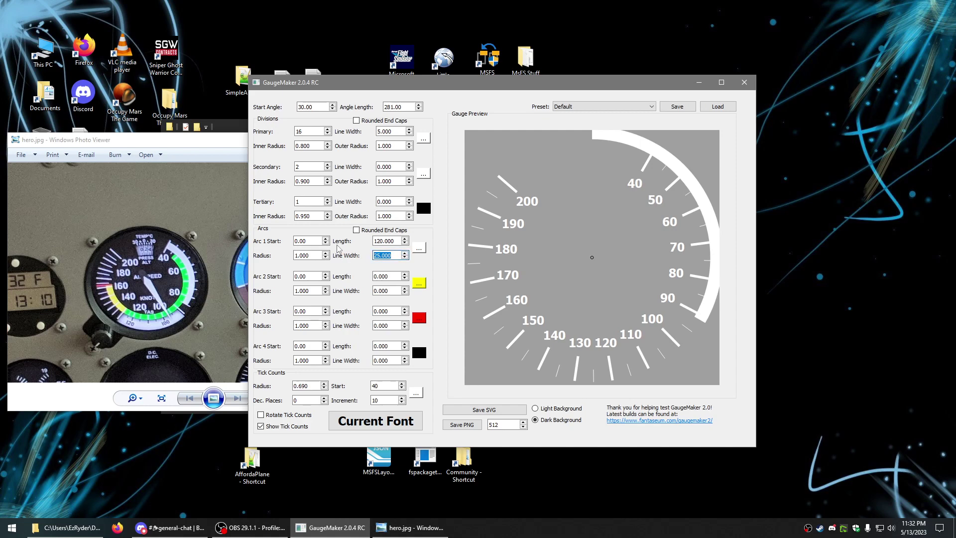
scroll(328, 260, down, 6)
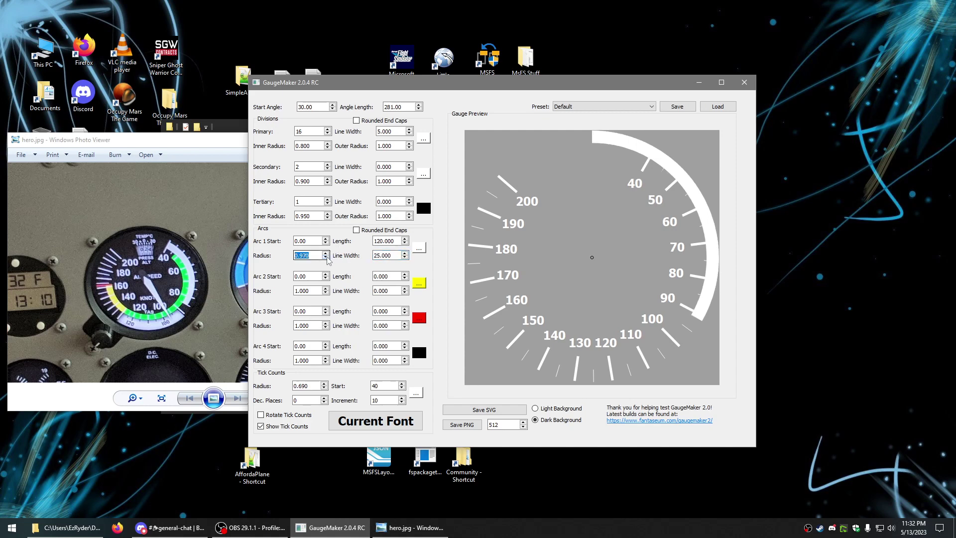
scroll(328, 259, up, 2)
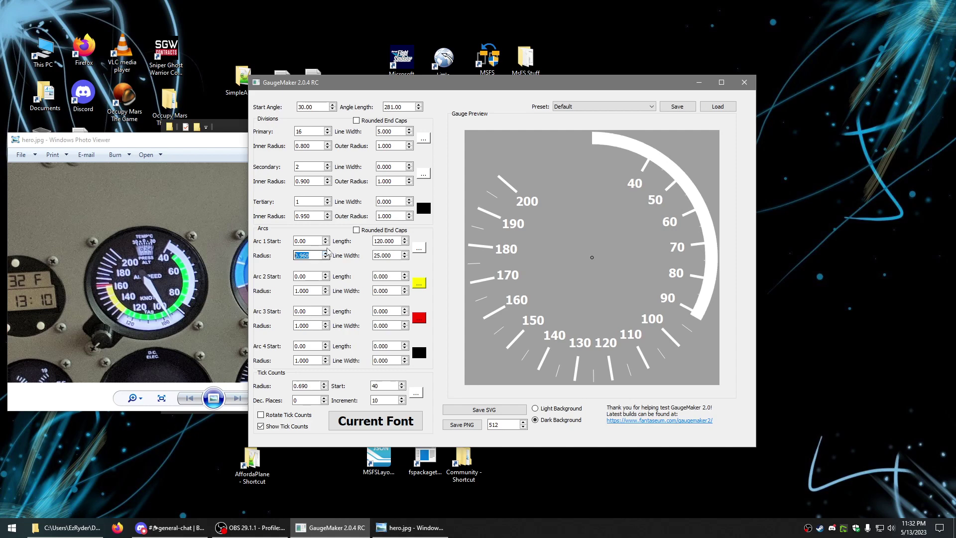
scroll(328, 242, up, 11)
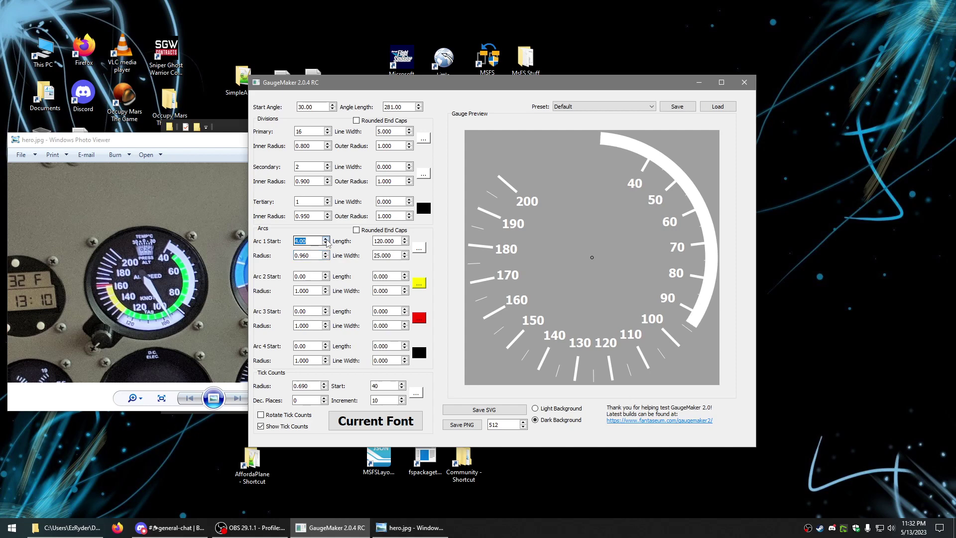
scroll(328, 243, up, 12)
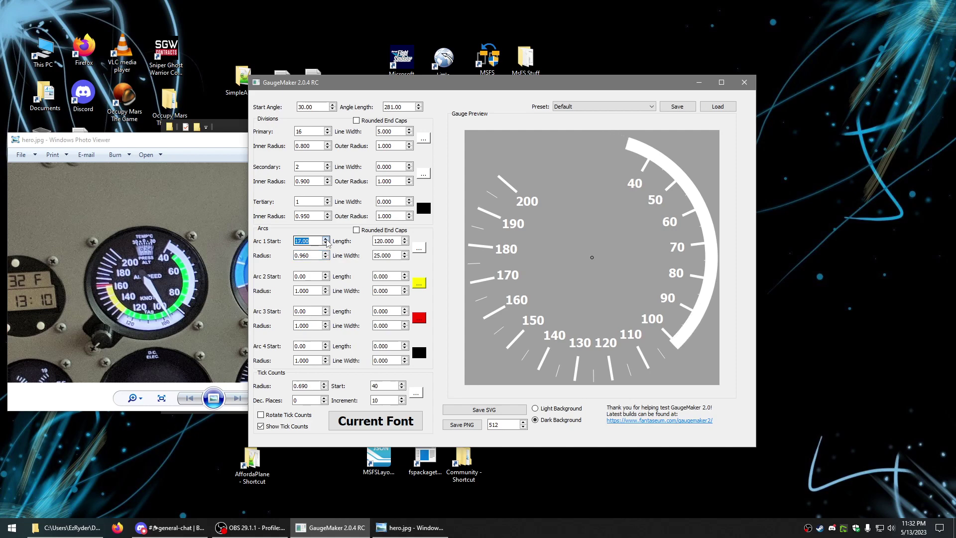
scroll(327, 243, up, 6)
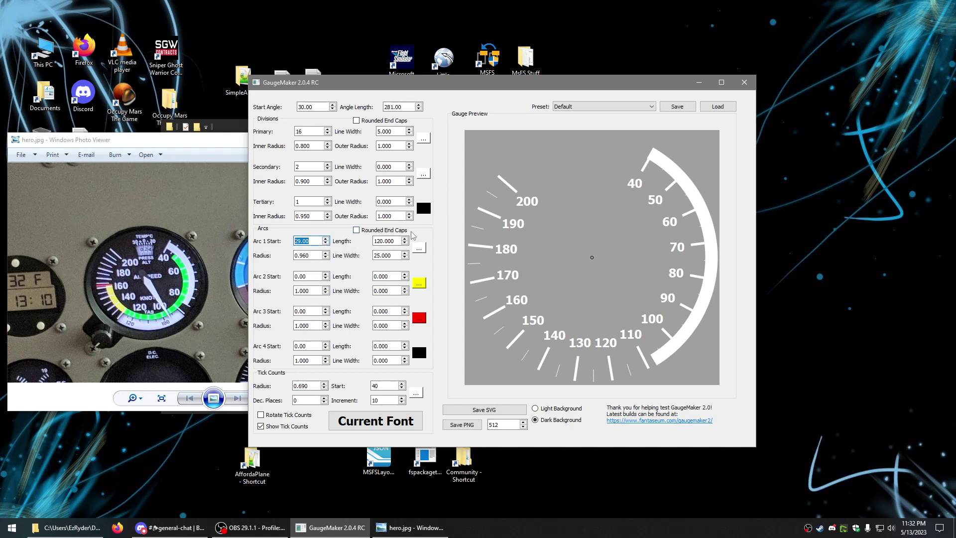
Shorten Arc 1's length to 80 so it ends just past 90
click(405, 244)
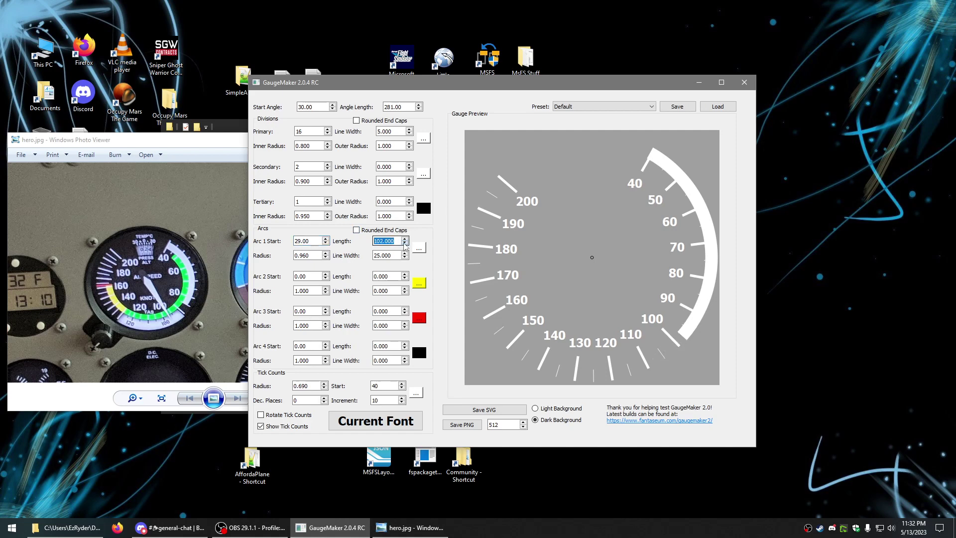
click(405, 243)
click(404, 244)
click(405, 244)
click(405, 243)
click(404, 244)
click(405, 243)
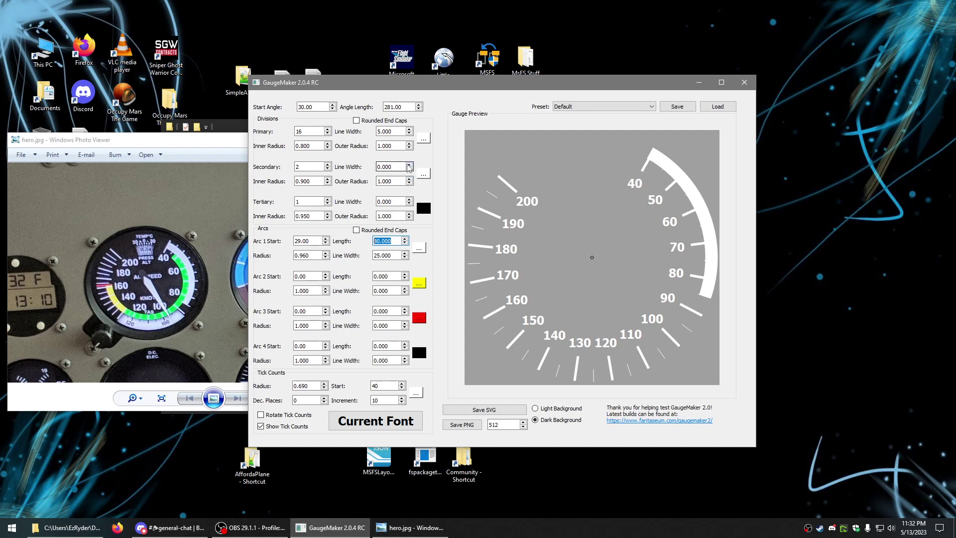
Give the secondary ticks line width 3.000, spanning radius 0.870 out to 0.990
click(409, 165)
click(409, 165)
click(409, 165)
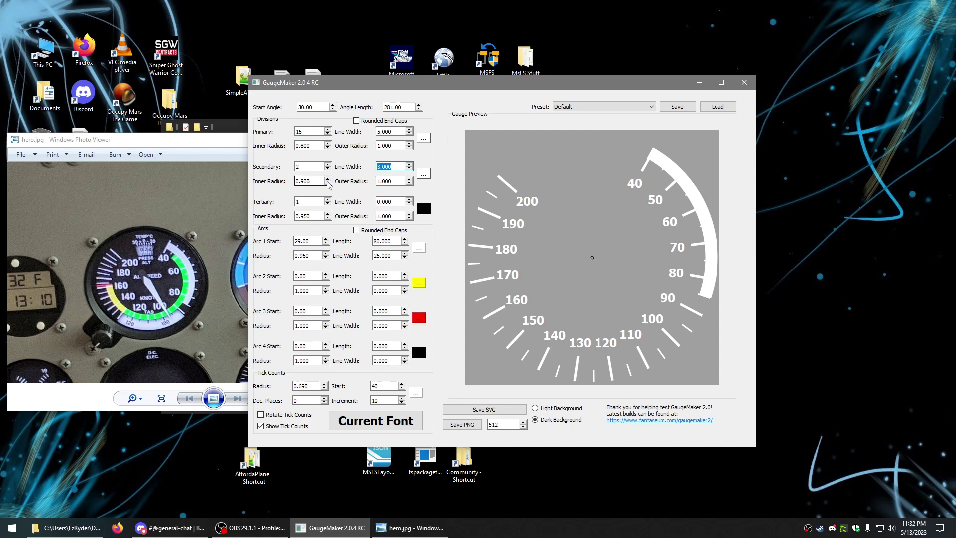
click(409, 179)
click(411, 183)
click(328, 184)
click(328, 183)
Set the second arc's colour to a slightly darkened green
click(422, 282)
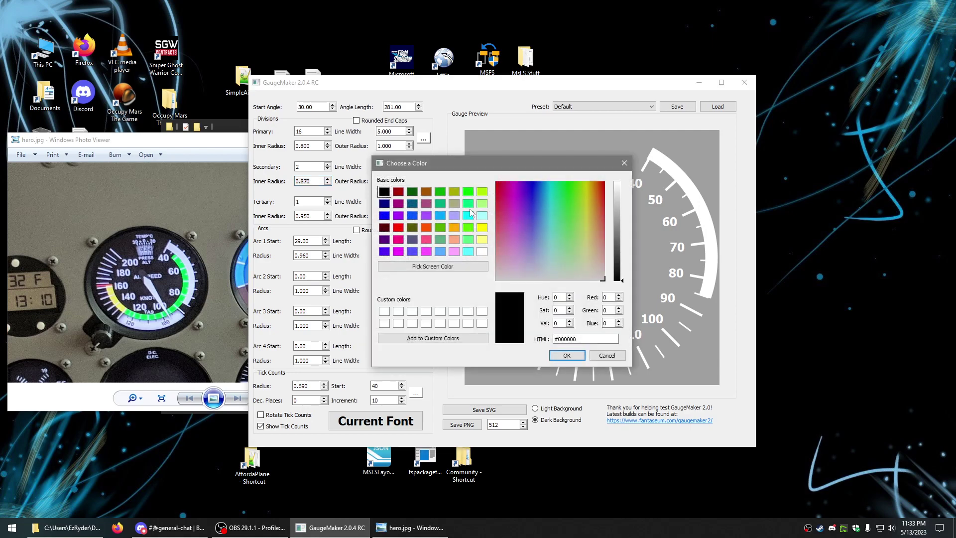
click(440, 192)
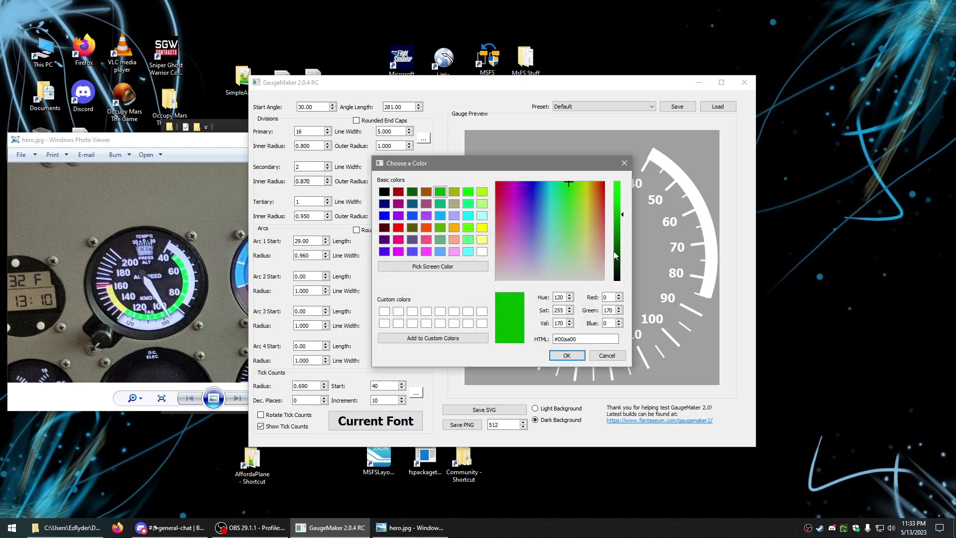
click(623, 217)
click(566, 355)
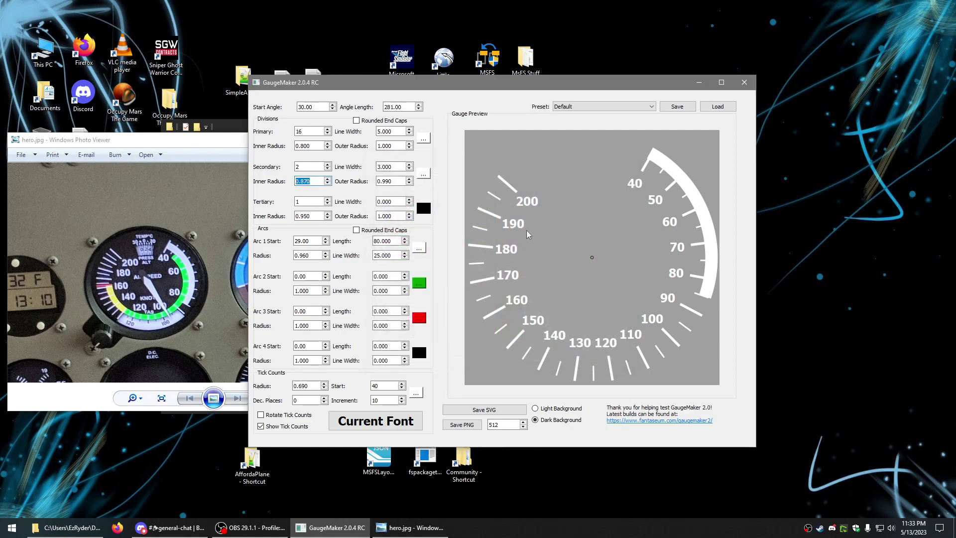
Give the green arc length 9, line width 25, start 43 and radius 0.860
click(404, 274)
click(405, 289)
click(405, 288)
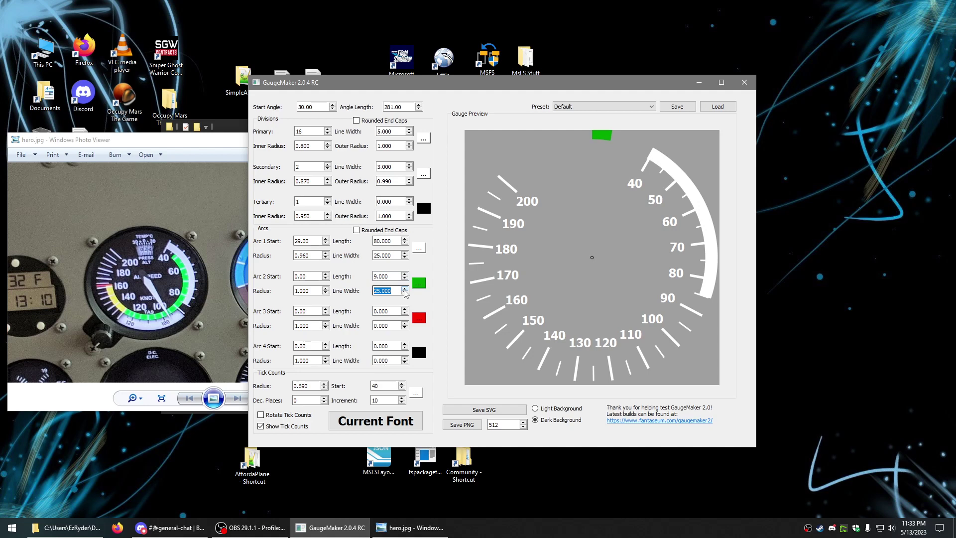
click(325, 274)
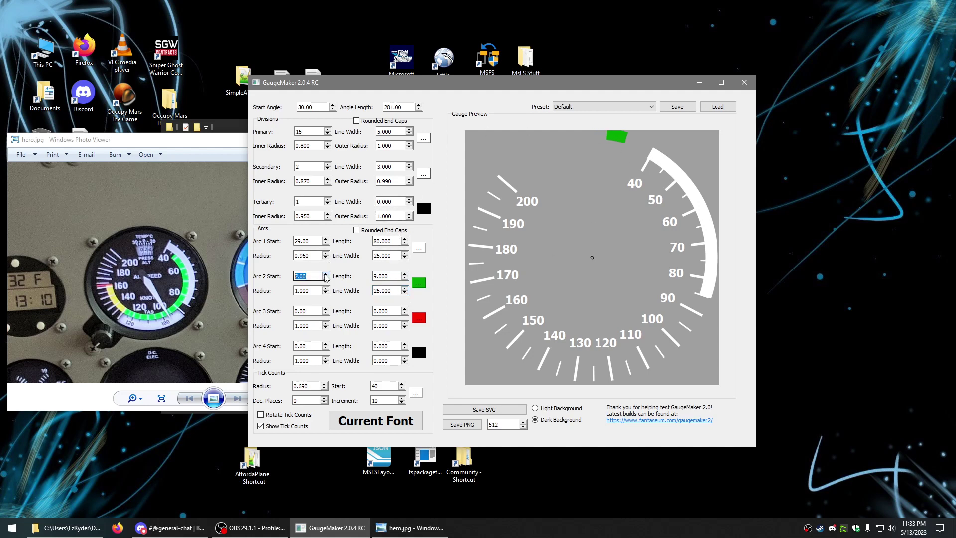
drag(325, 275, 327, 294)
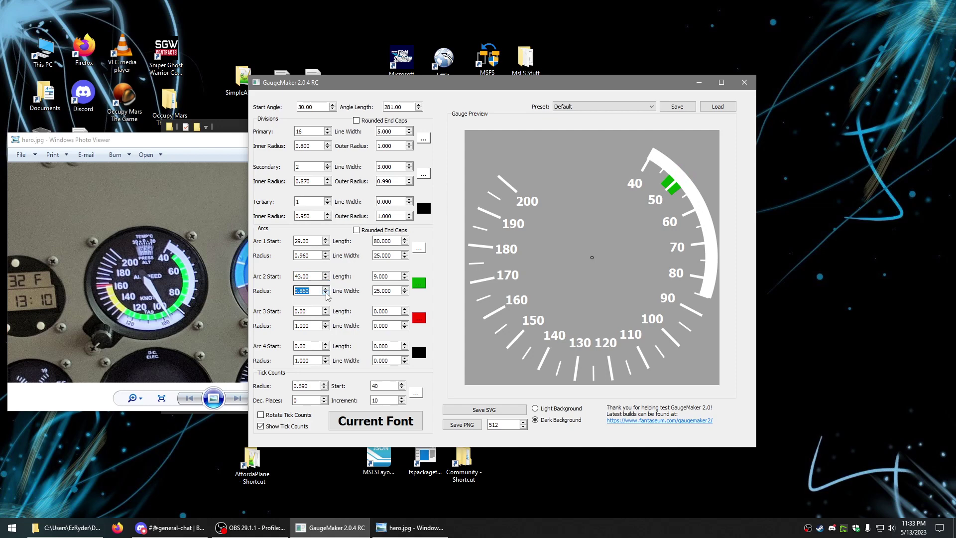
Lengthen the green arc to 148 so it sweeps from just past 40 to 130
click(405, 274)
drag(405, 274, 406, 275)
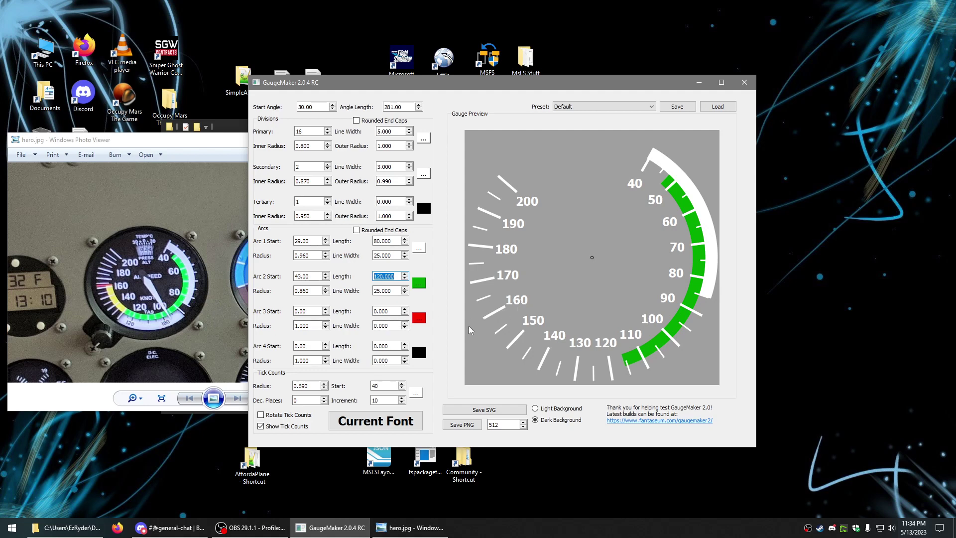
click(404, 274)
click(404, 274)
click(404, 274)
click(404, 274)
click(405, 274)
click(405, 273)
click(405, 274)
click(404, 273)
click(405, 273)
click(404, 274)
click(404, 274)
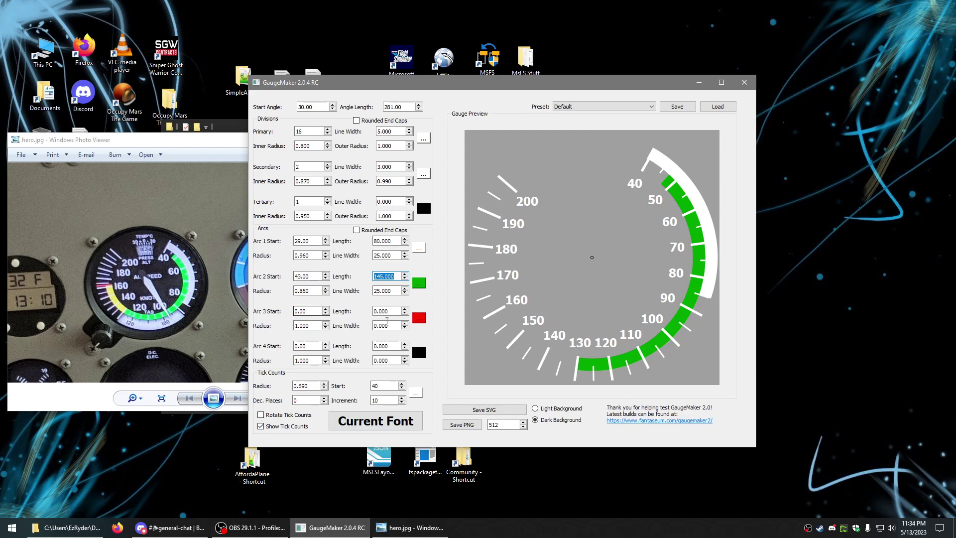
Colour the third arc a slightly darkened yellow
click(422, 318)
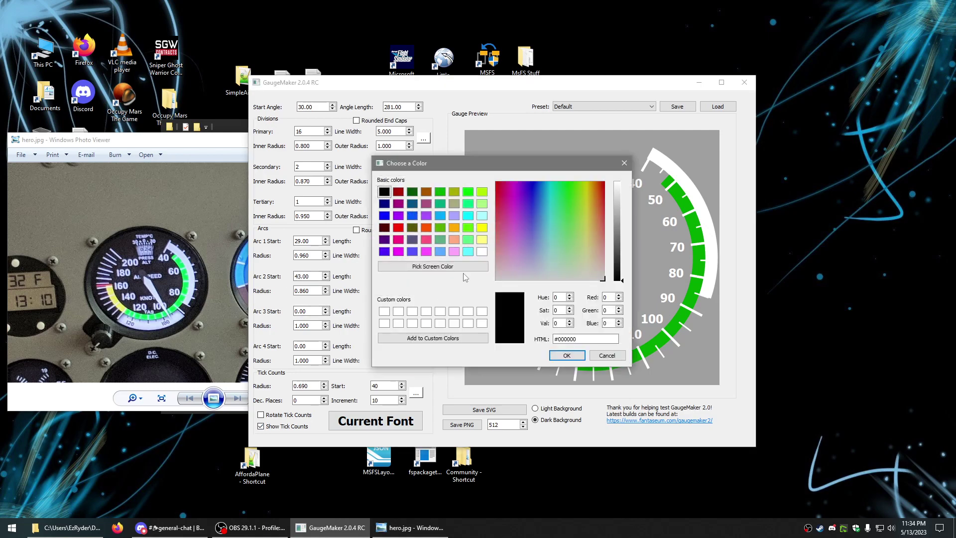
click(486, 230)
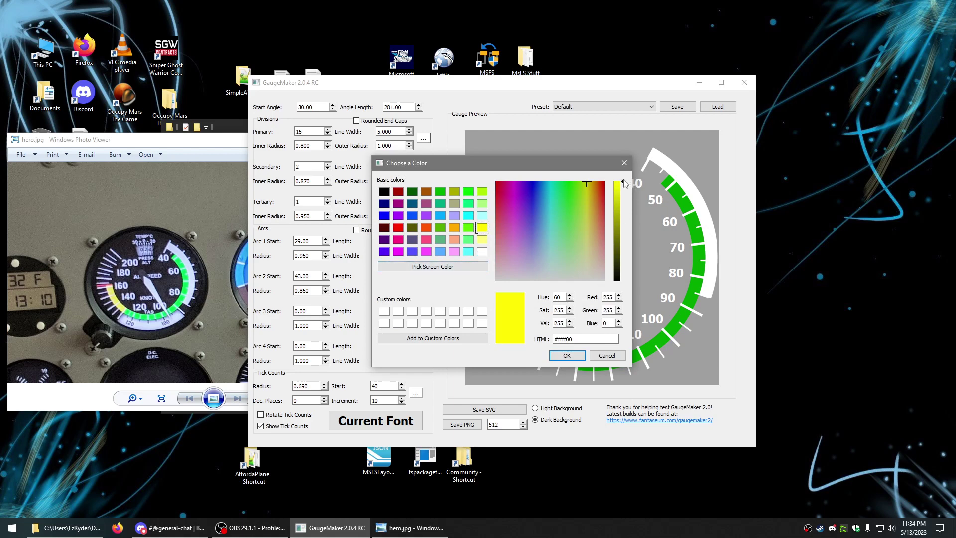
drag(624, 184, 624, 189)
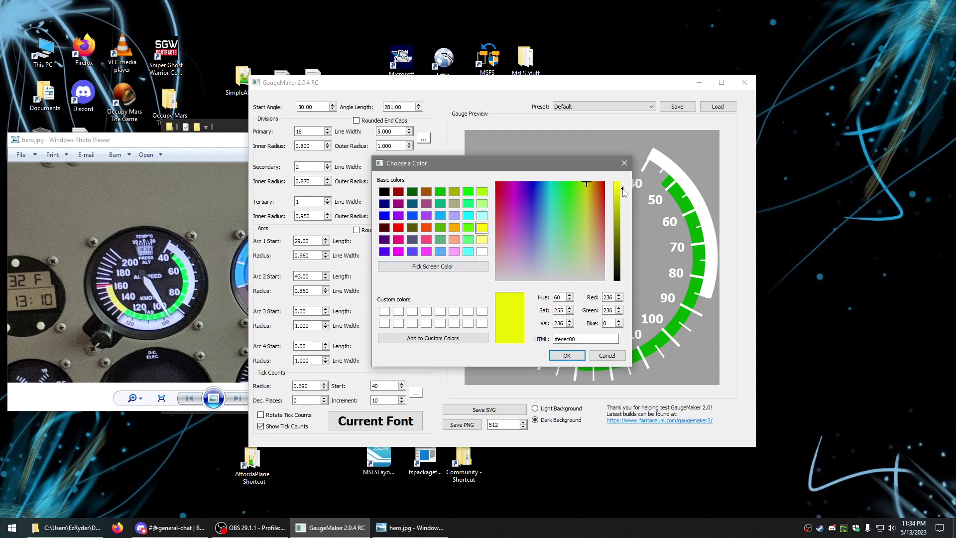
click(566, 355)
Set the yellow arc to start 188, radius 0.860, length 57, spanning 130 to 160
click(405, 308)
click(405, 309)
double_click(405, 323)
click(404, 323)
double_click(406, 324)
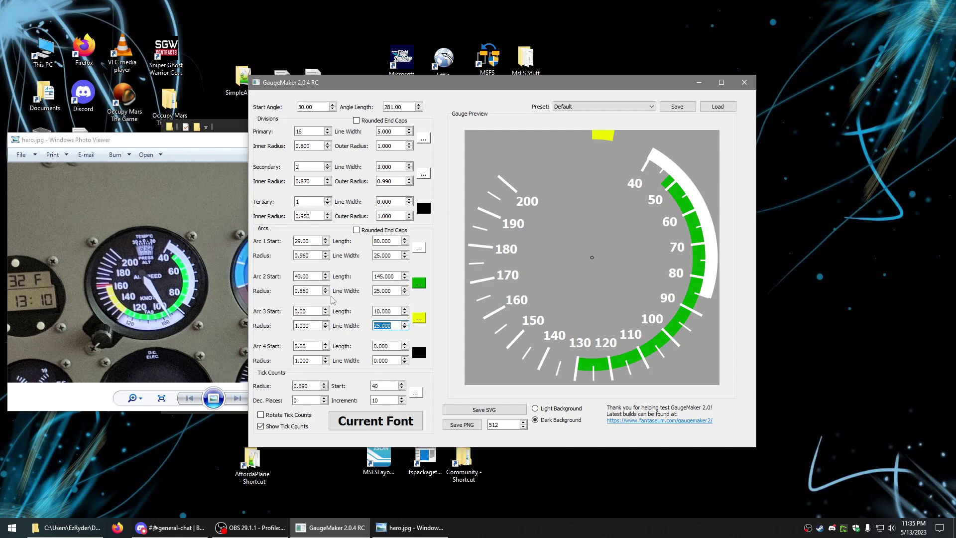
double_click(300, 309)
text(188)
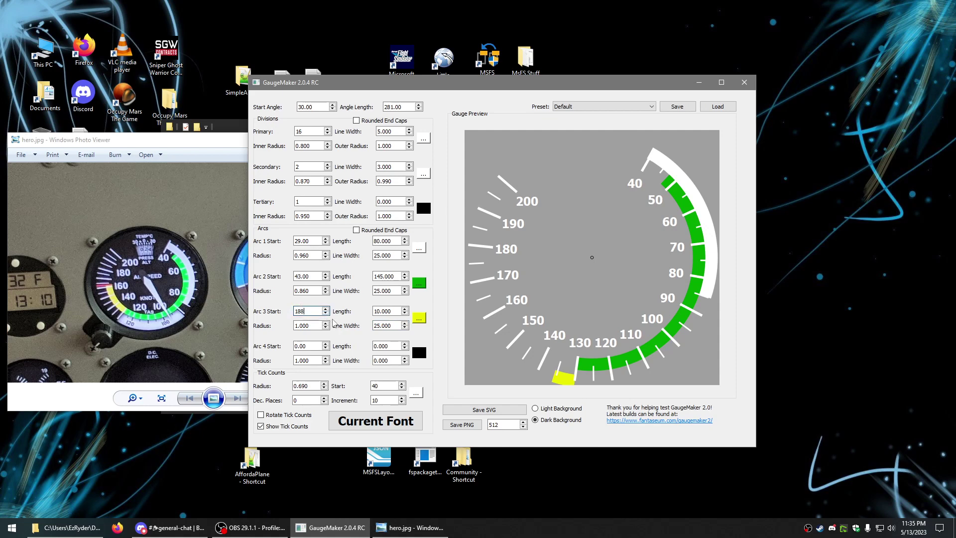
scroll(326, 327, down, 7)
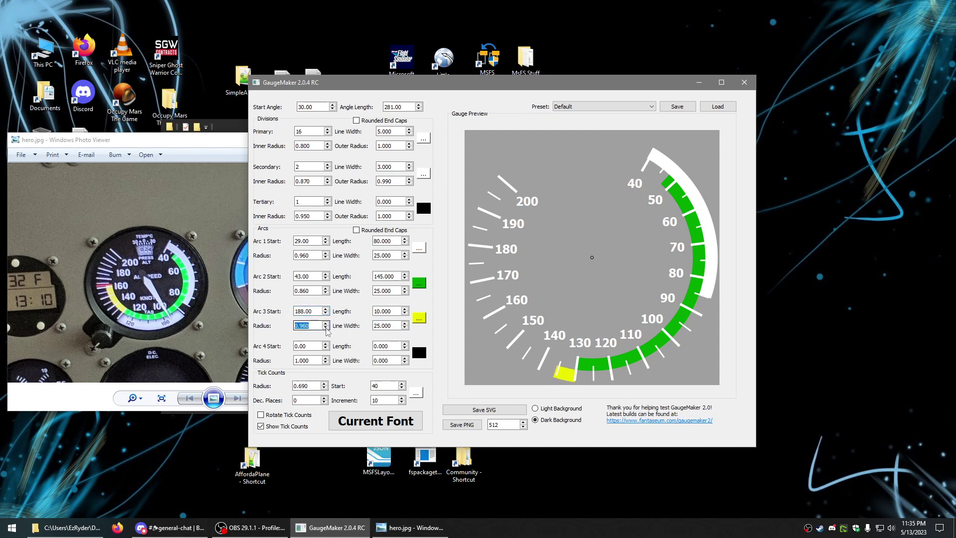
scroll(327, 331, down, 7)
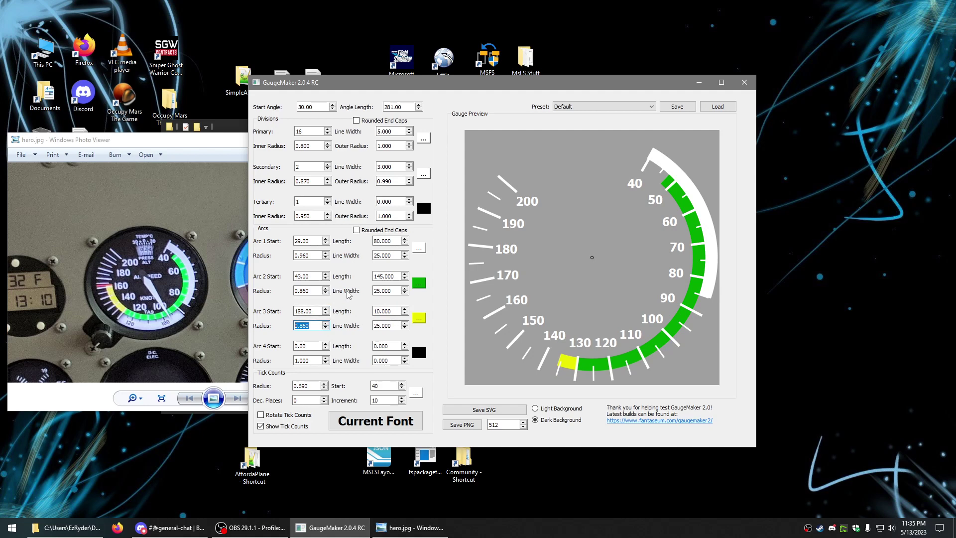
click(404, 308)
click(404, 308)
click(404, 308)
click(404, 309)
drag(404, 311, 404, 311)
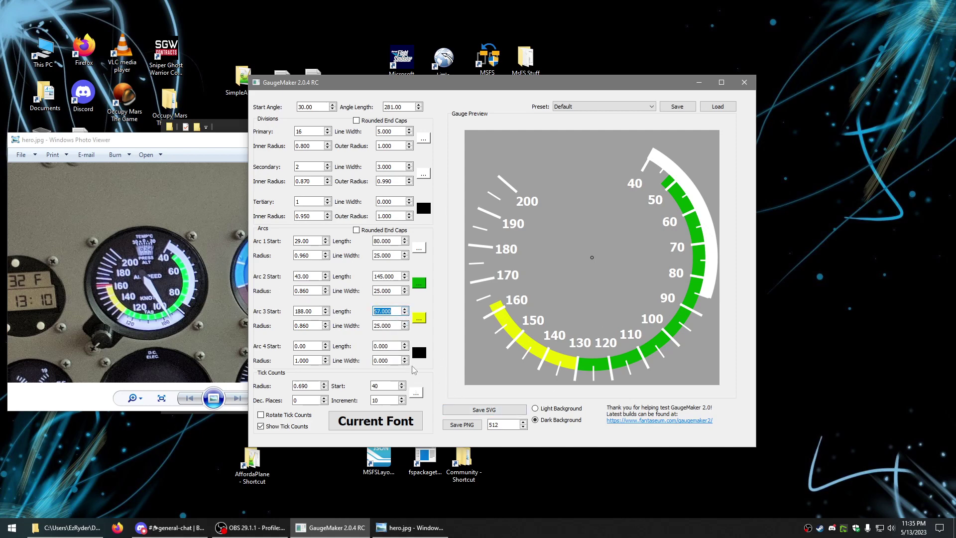
Set the fourth arc's colour to dark red
click(424, 350)
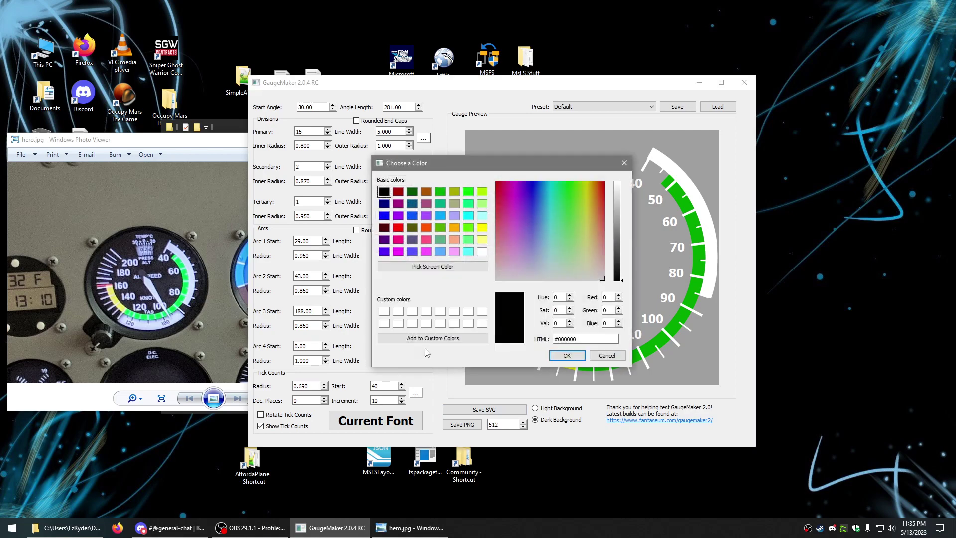
click(399, 228)
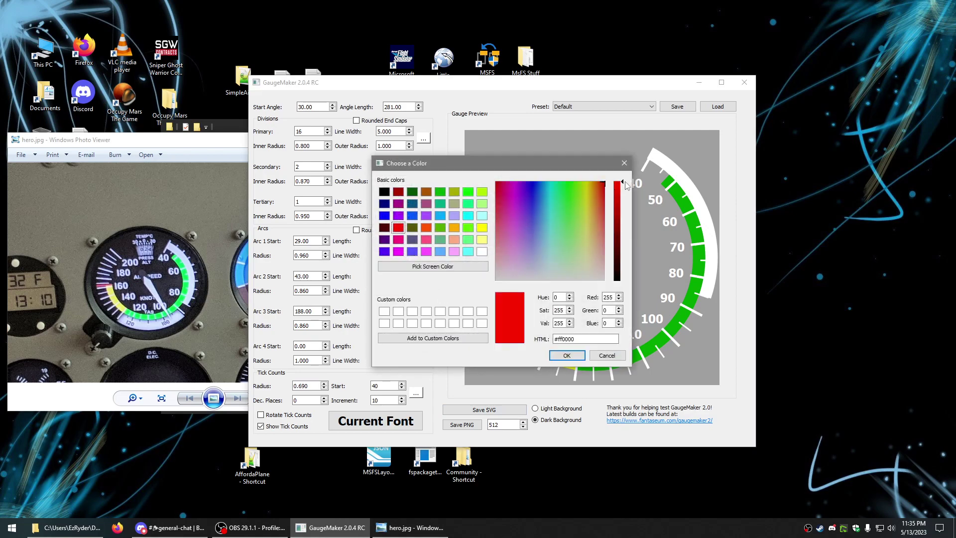
drag(622, 183, 622, 200)
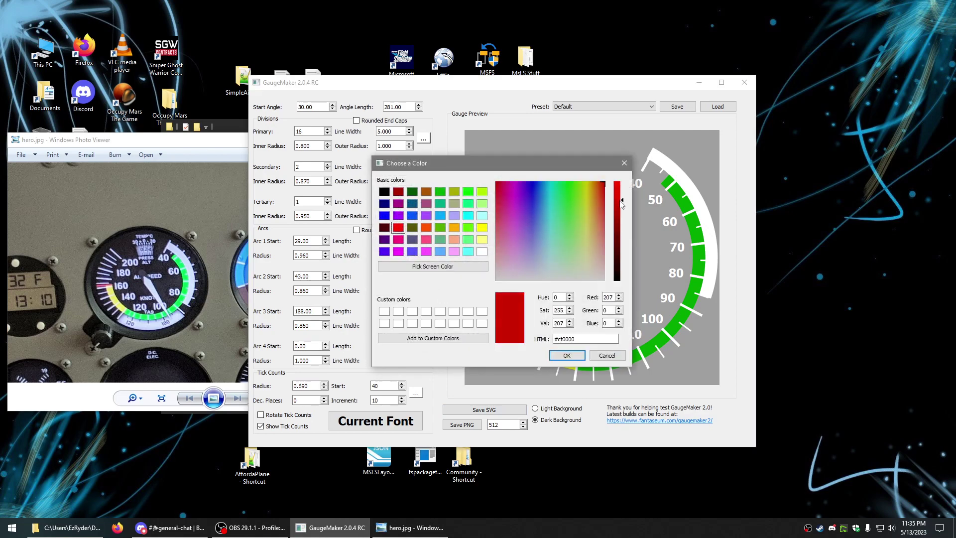
click(566, 355)
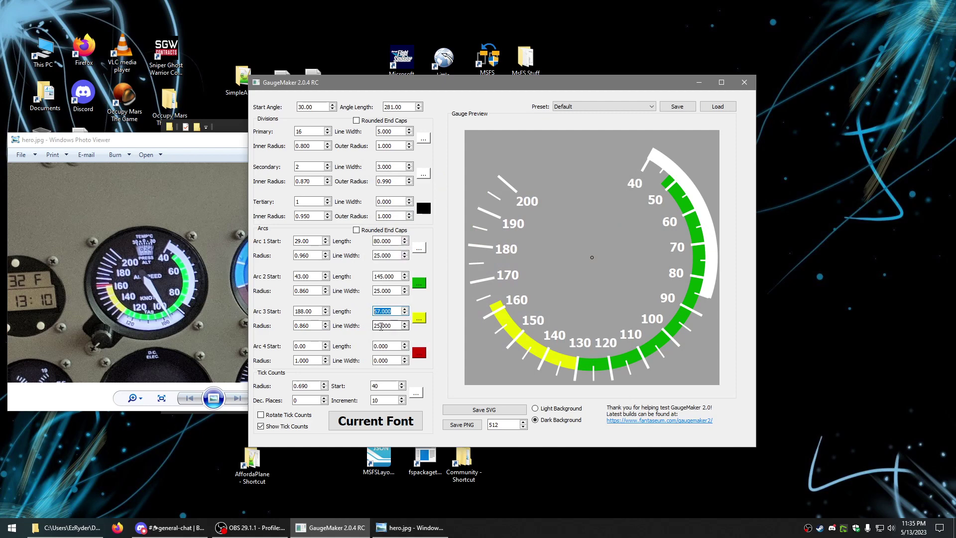
Make the fourth arc a red mark: start 244, length 2, radius 0.900, line width 48
click(315, 314)
drag(315, 345, 292, 346)
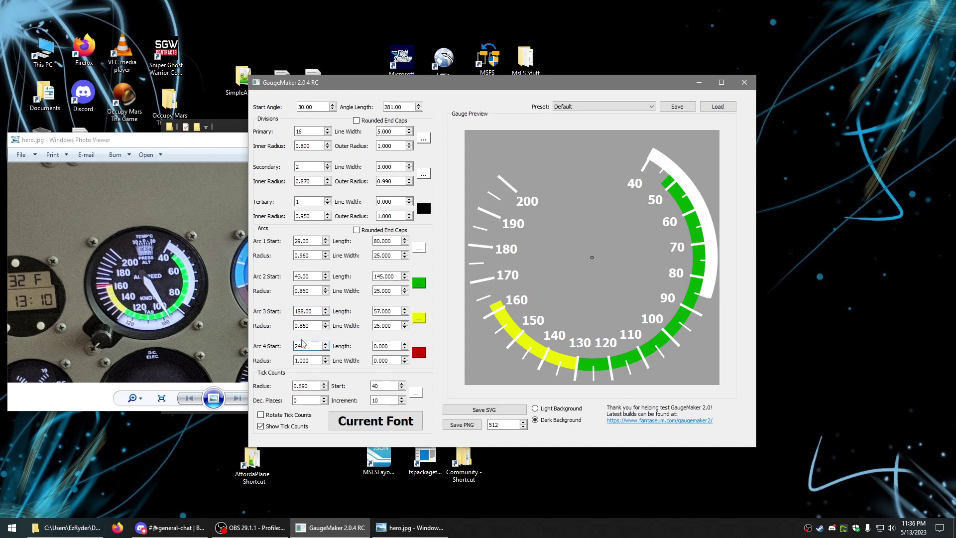
text(243)
click(404, 344)
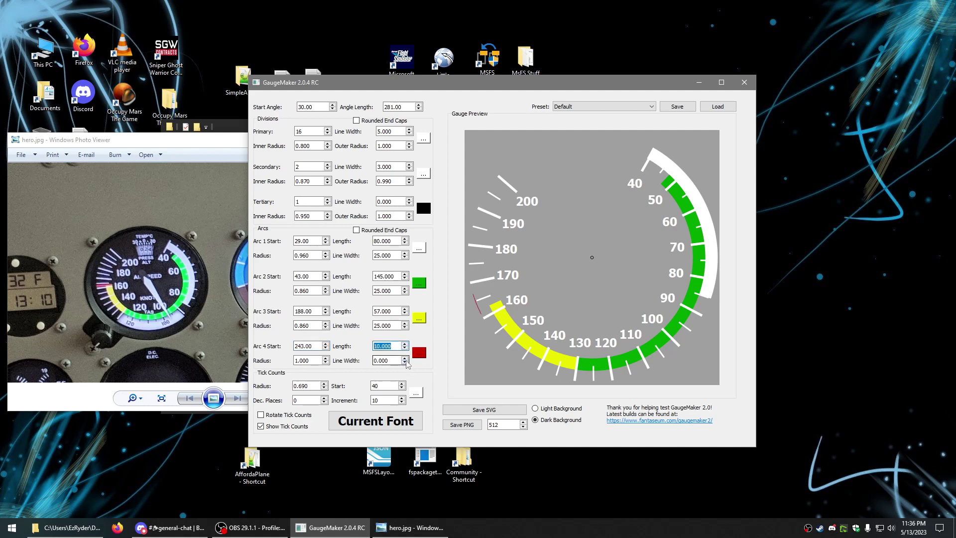
click(404, 358)
drag(405, 357, 406, 361)
drag(326, 363, 327, 366)
drag(406, 350, 406, 351)
click(326, 343)
click(325, 344)
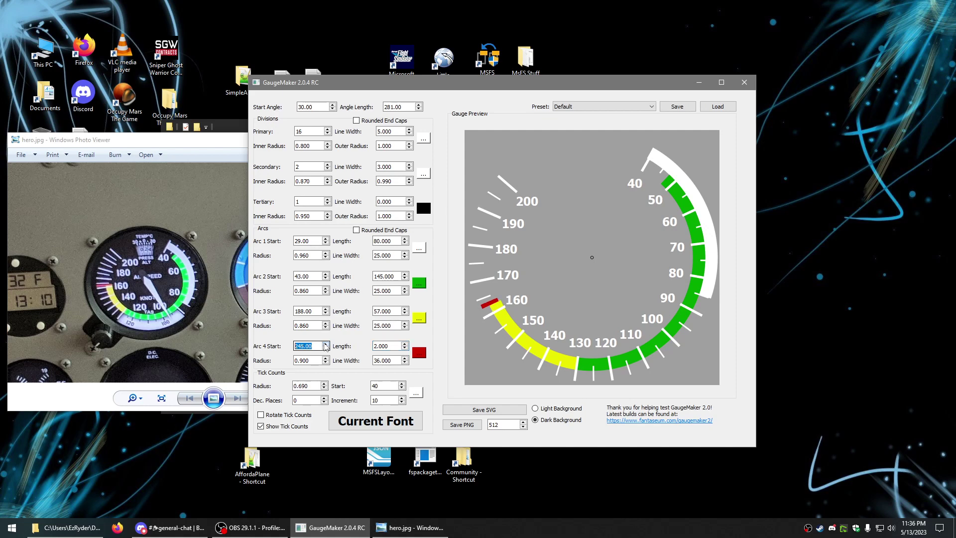
click(326, 349)
click(404, 358)
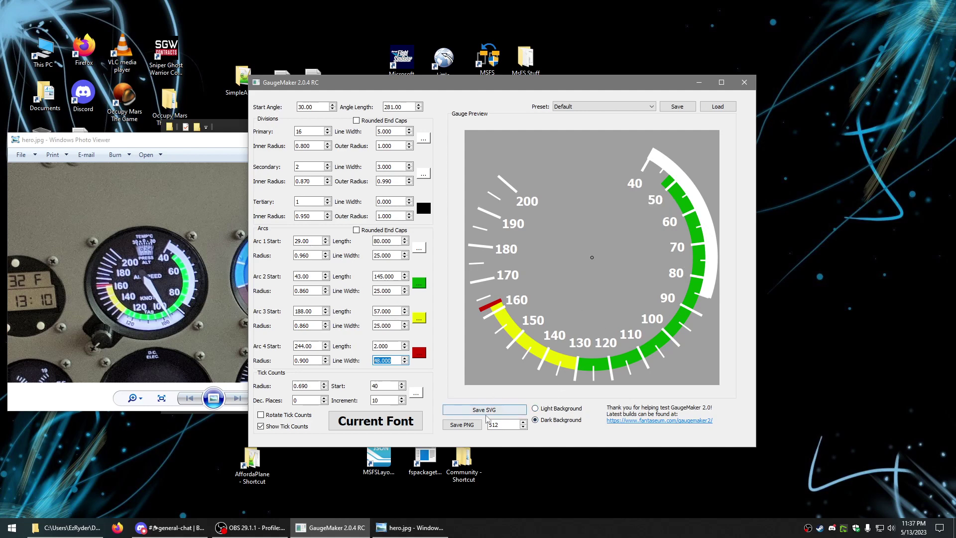
Export the 512-pixel gauge as the PNG image 200kn instead of an SVG
click(508, 425)
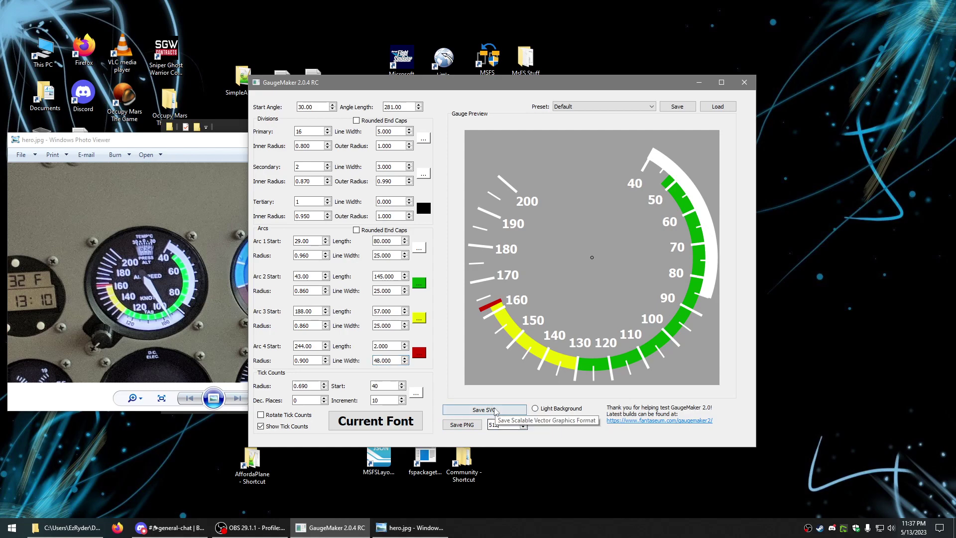
click(494, 409)
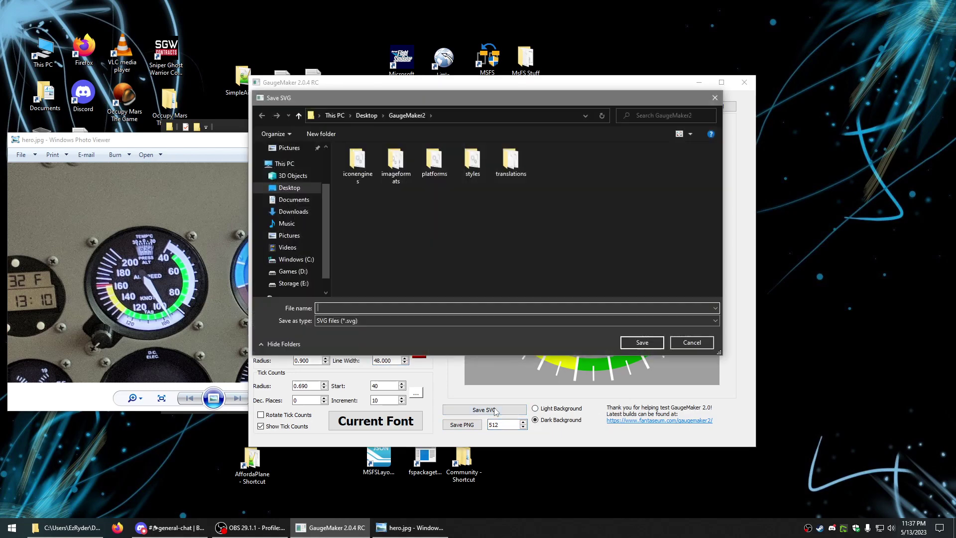
click(375, 219)
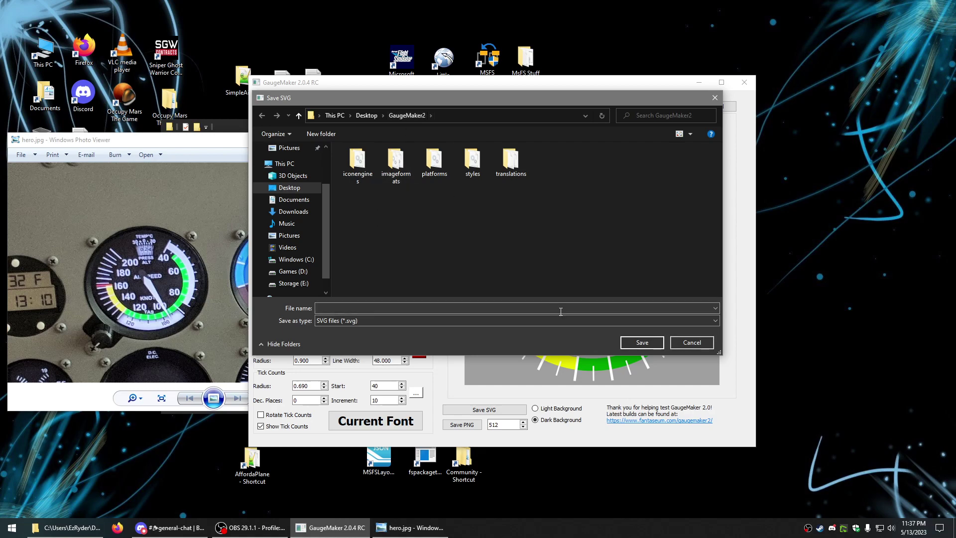
click(690, 343)
click(463, 425)
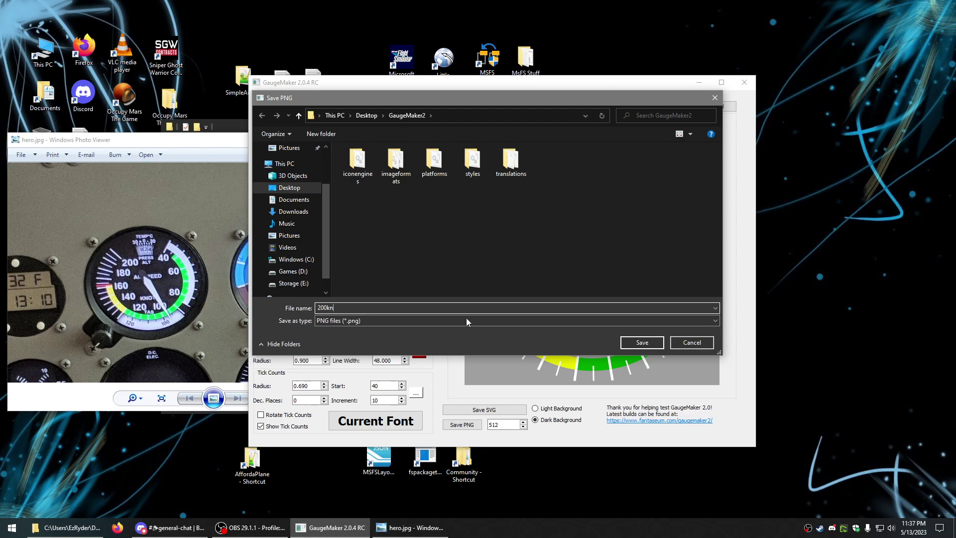
click(639, 342)
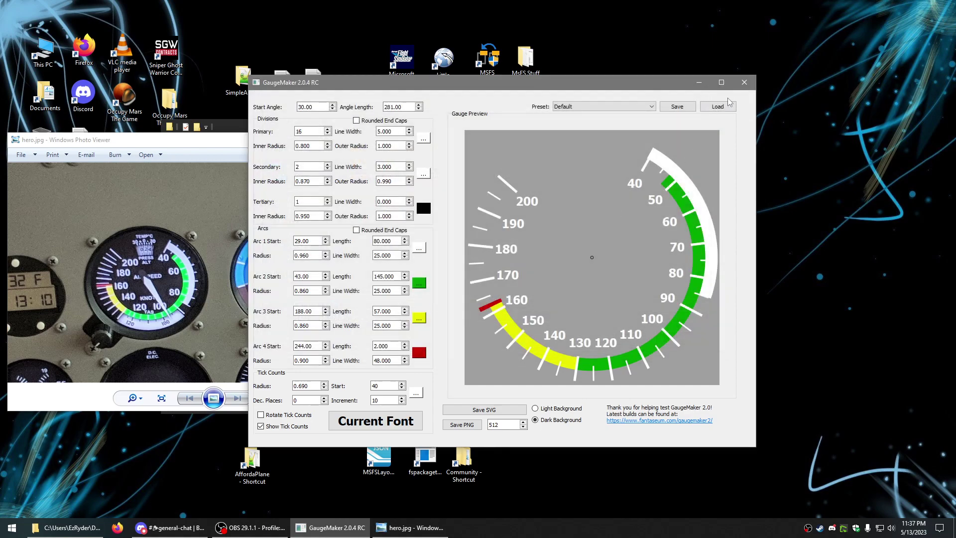
Close GaugeMaker and the hero.jpg viewer, and preview the exported 200kn.png
click(744, 83)
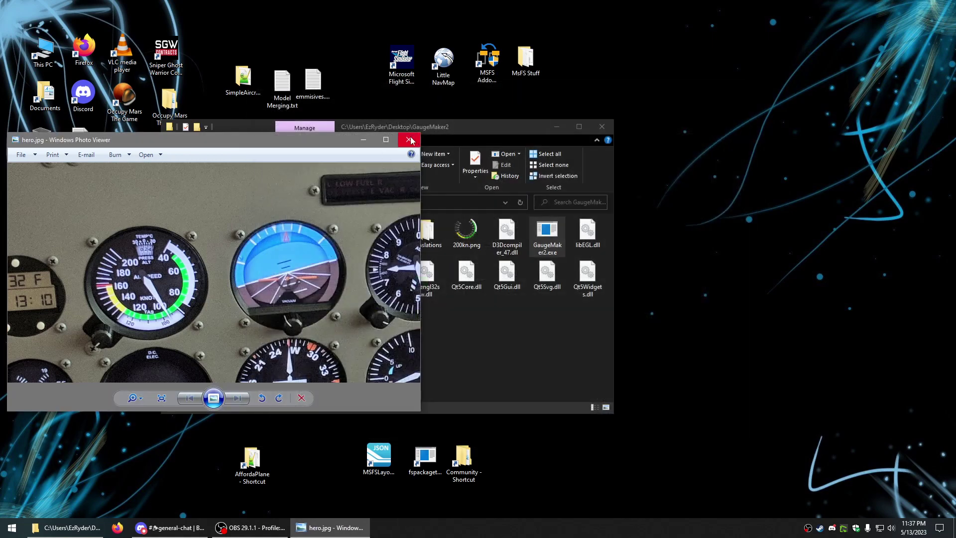
drag(314, 142, 785, 165)
click(878, 160)
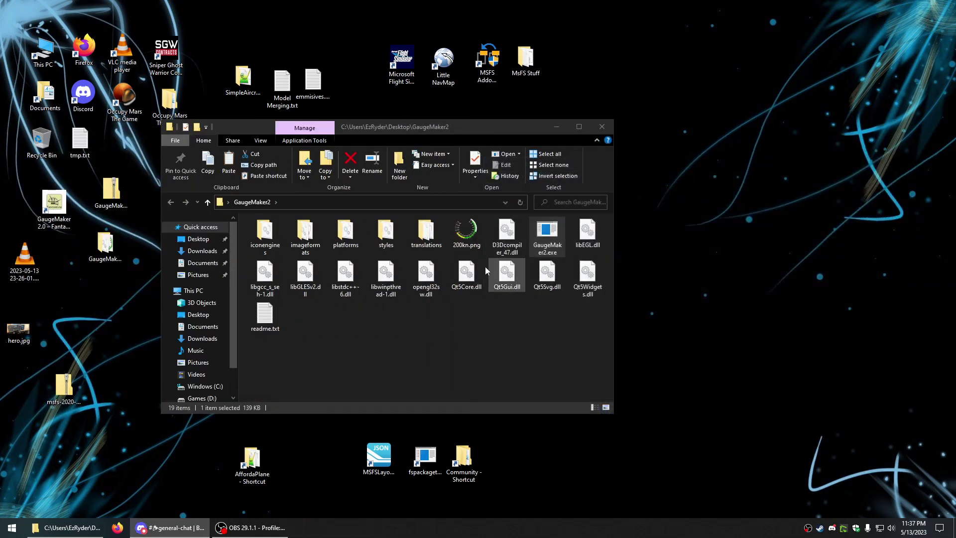
double_click(468, 229)
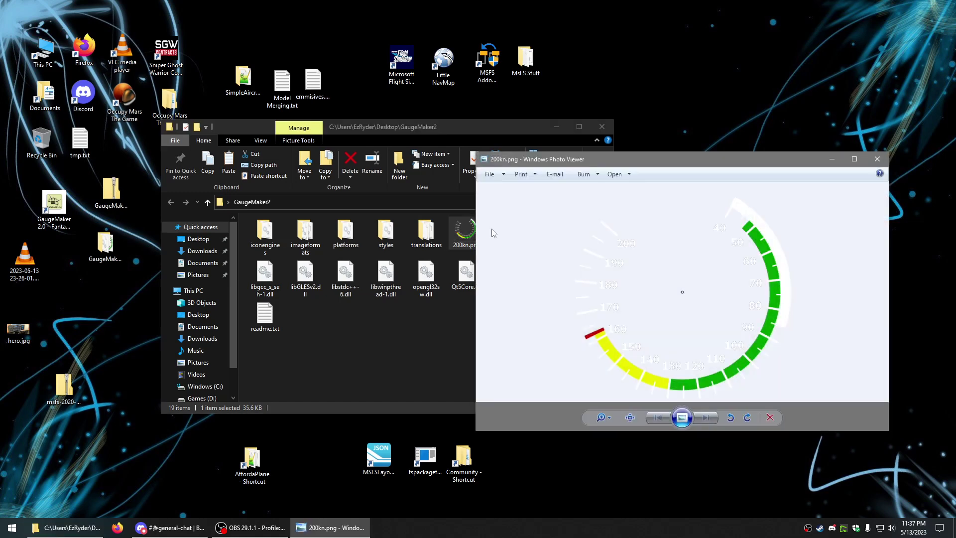
click(877, 159)
Open 200kn.png in paint.net via Open with > Choose another app
right_click(468, 232)
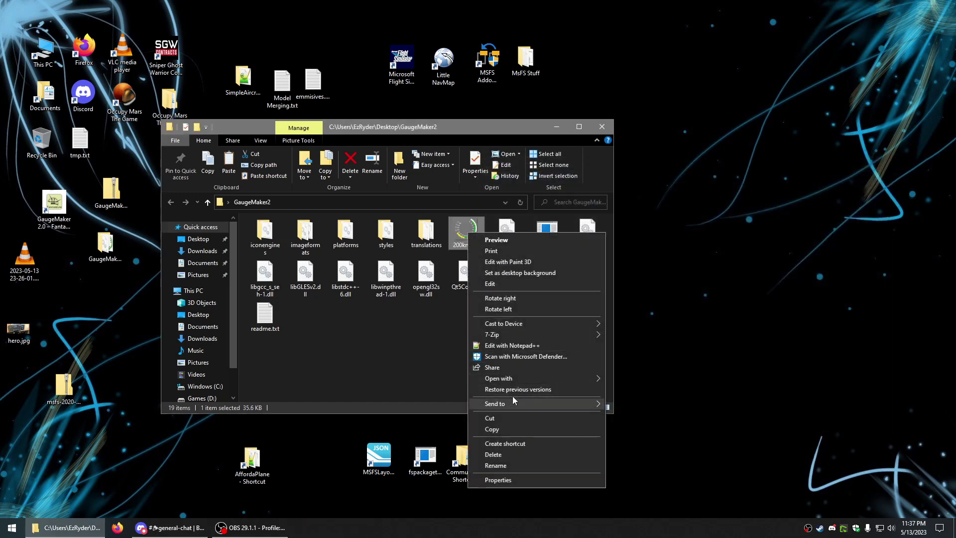
mouse_move(587, 379)
click(635, 436)
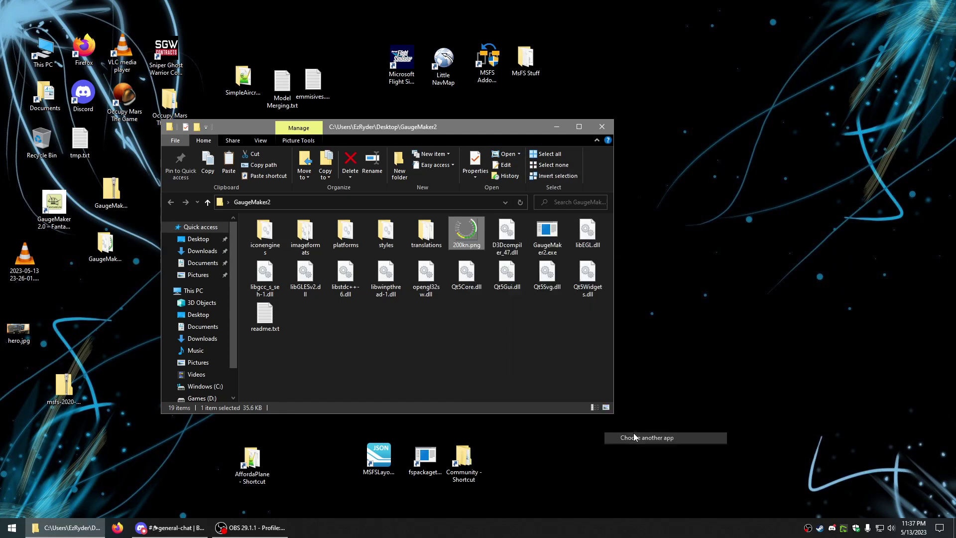
scroll(463, 308, down, 1)
click(456, 282)
click(511, 375)
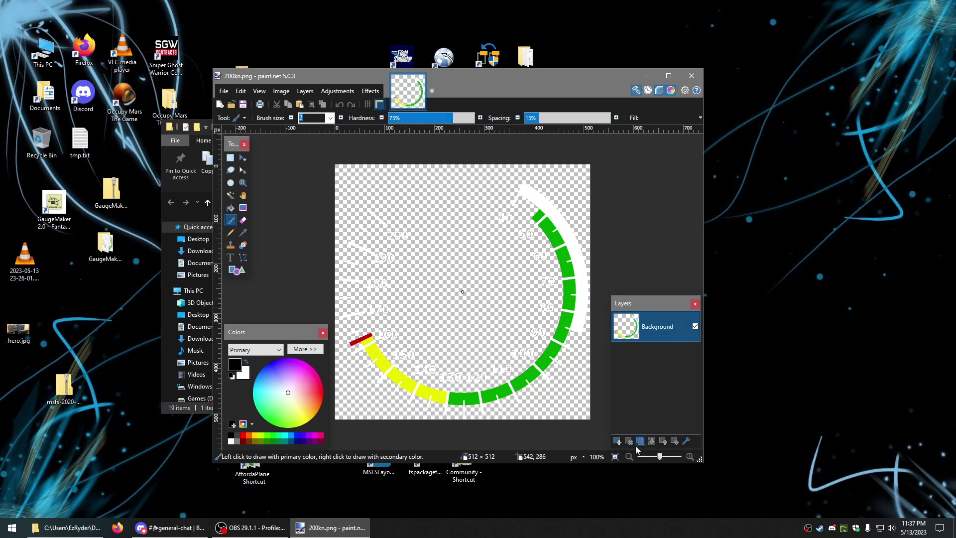
Add a new layer and fill it with dark grey 262626
click(618, 442)
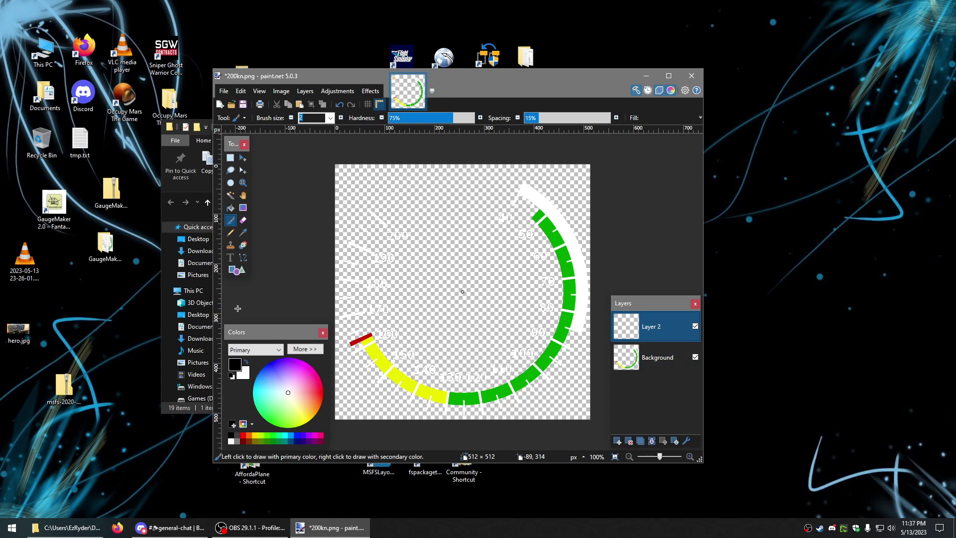
click(304, 349)
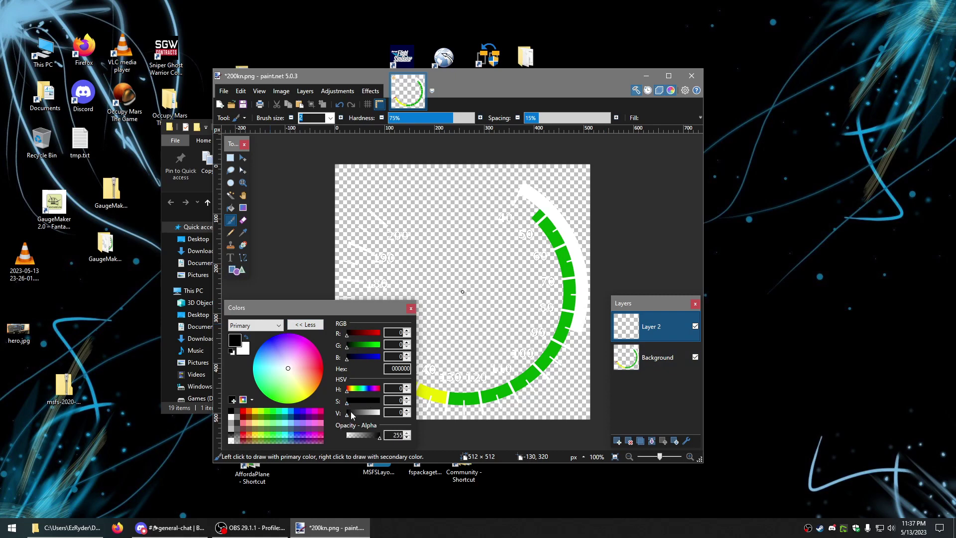
drag(348, 417, 352, 420)
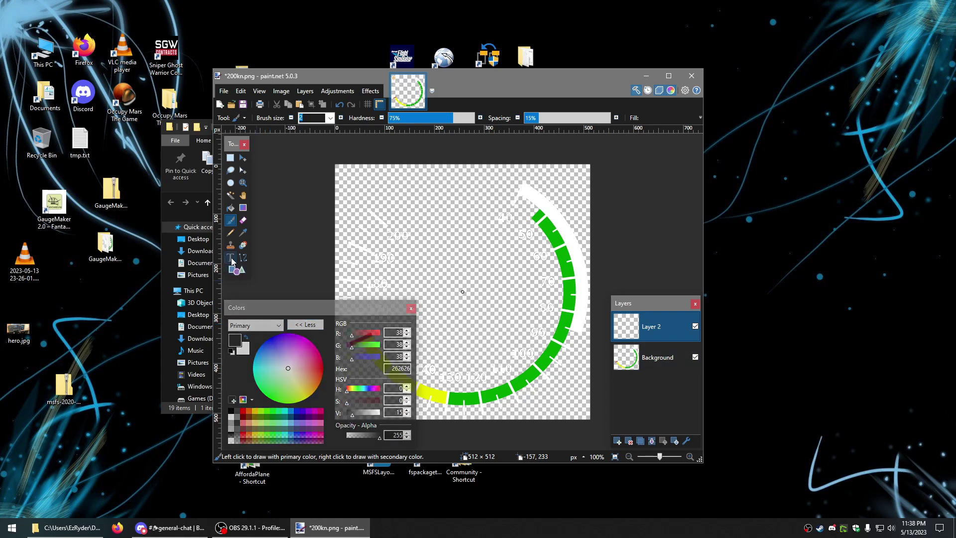
click(230, 209)
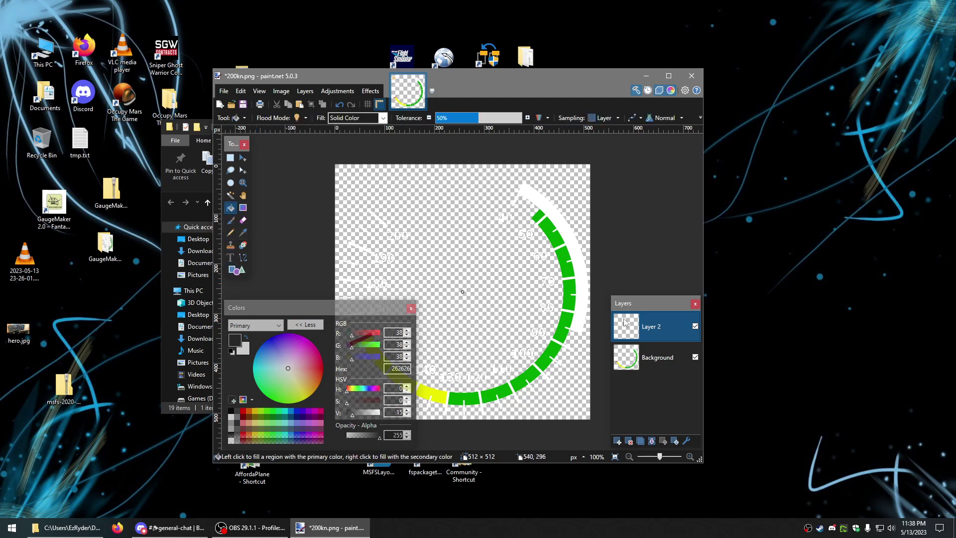
click(483, 246)
Move the gauge above the grey layer, collapse the colour panel, and select Layer 2
click(656, 359)
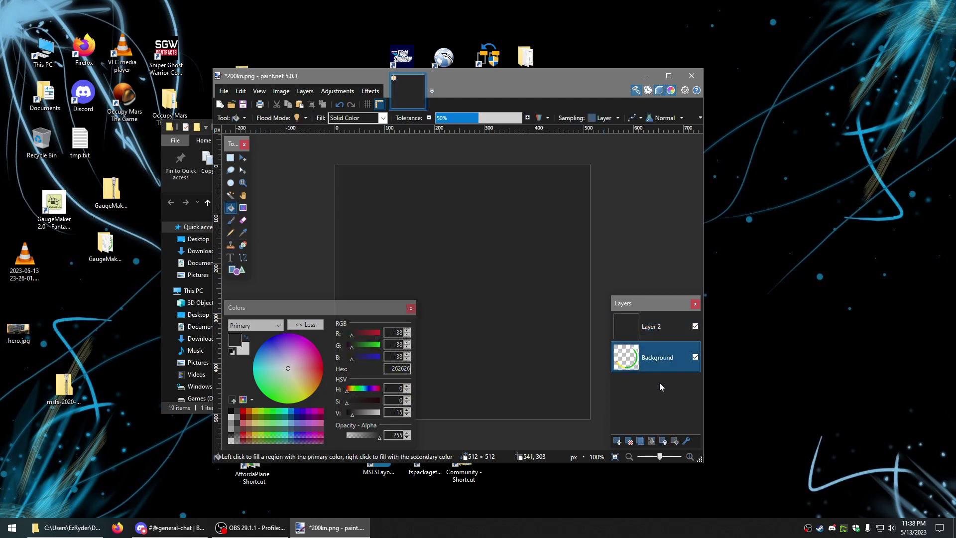
click(663, 441)
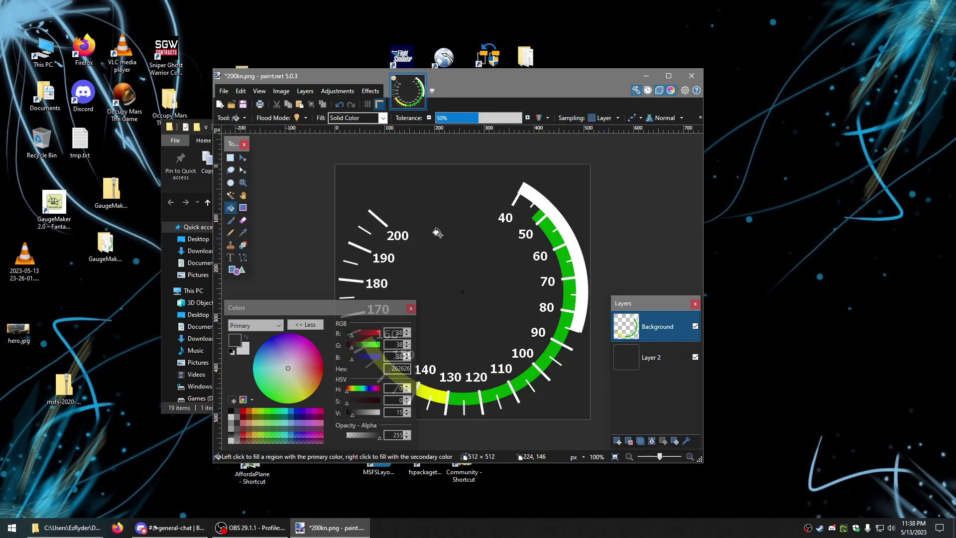
click(230, 158)
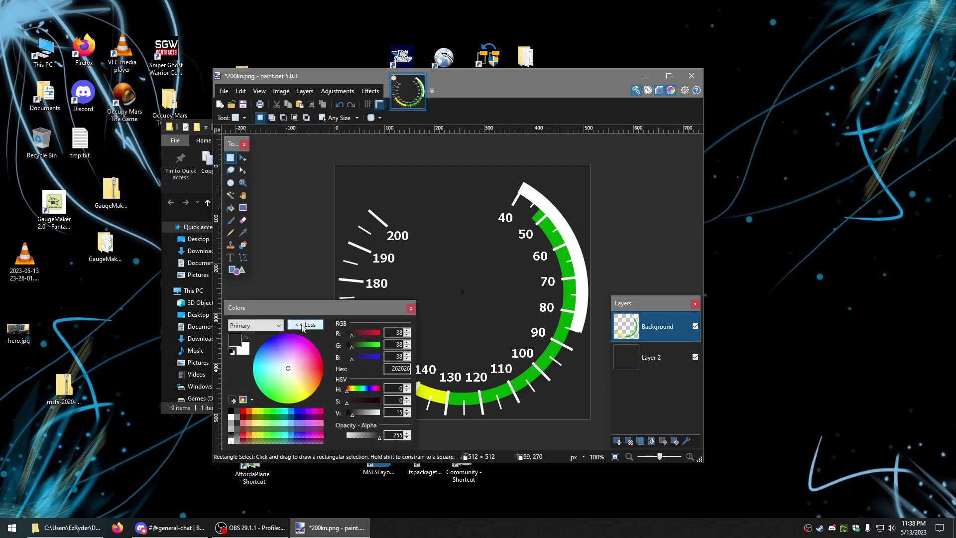
click(302, 324)
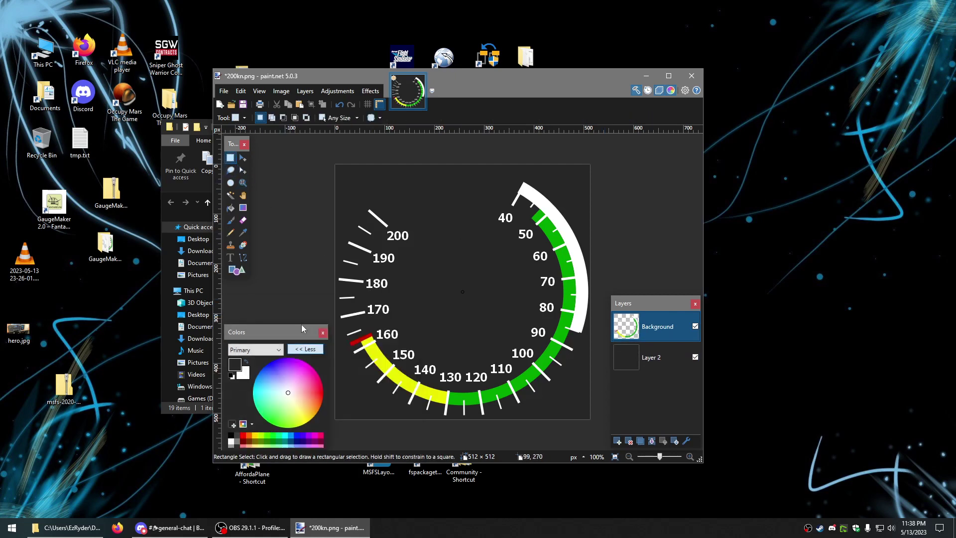
click(649, 358)
Apply Add Noise to grey Layer 2 with intensity lowered to 17
click(370, 90)
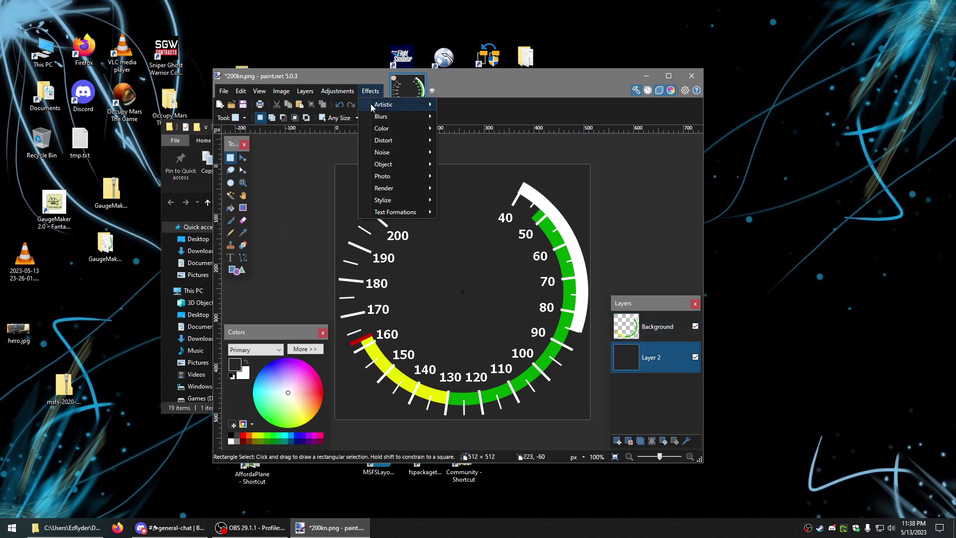
mouse_move(387, 140)
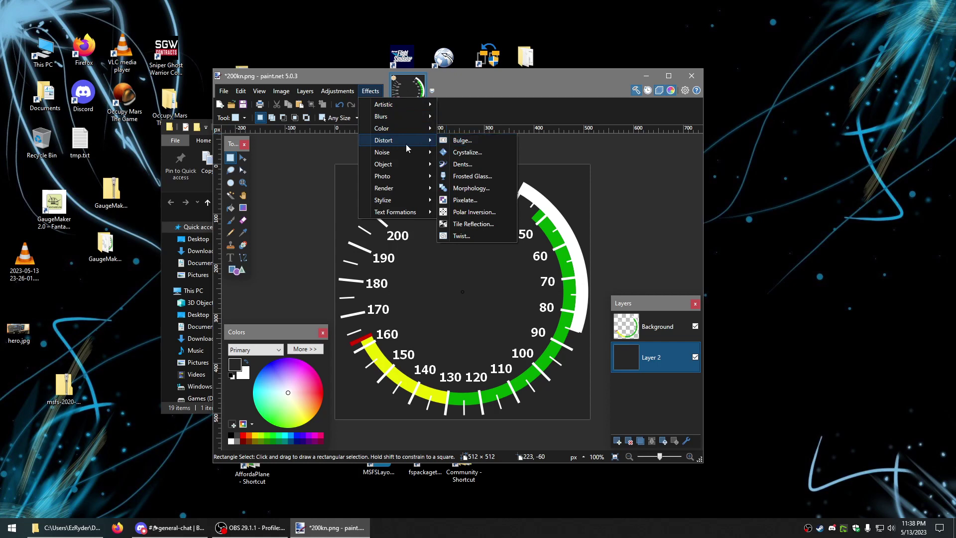
click(457, 153)
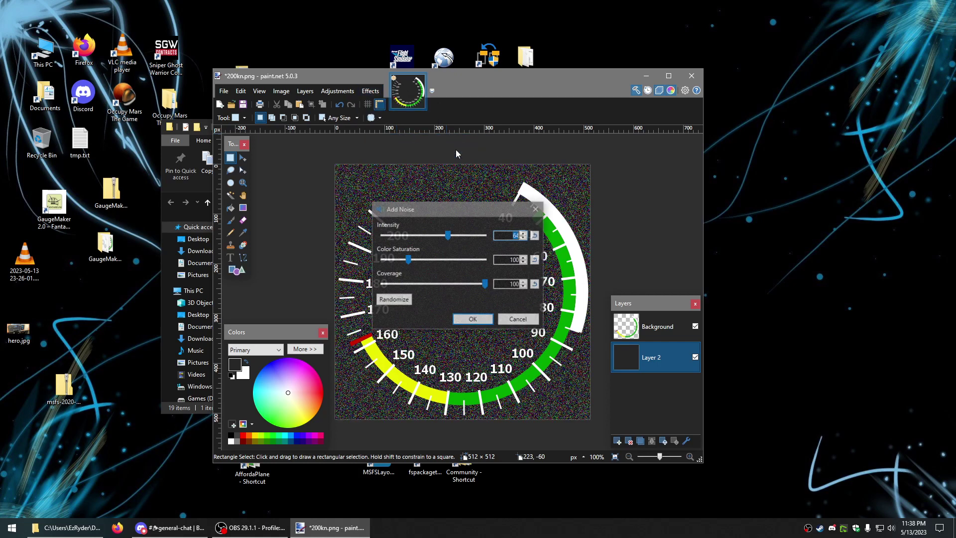
drag(448, 239, 393, 244)
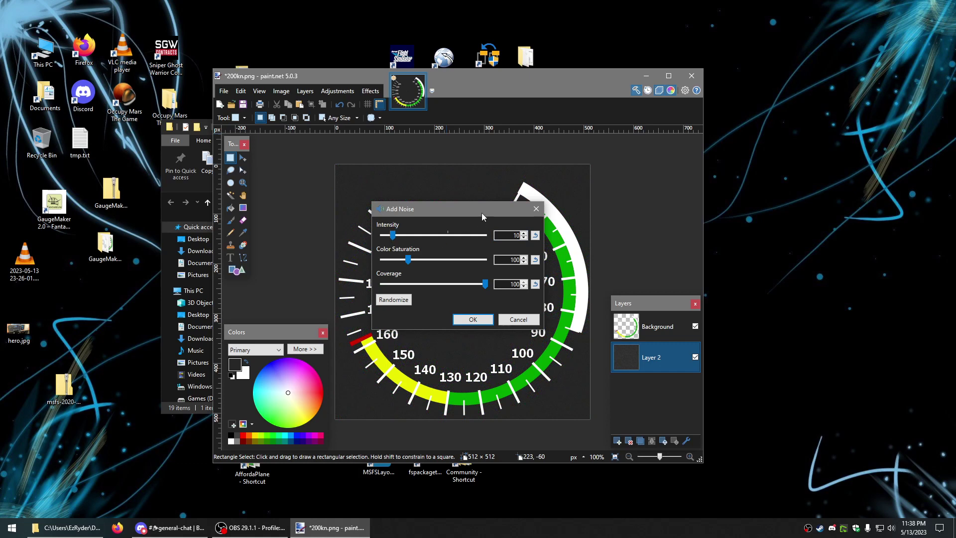
drag(482, 212, 514, 113)
click(502, 219)
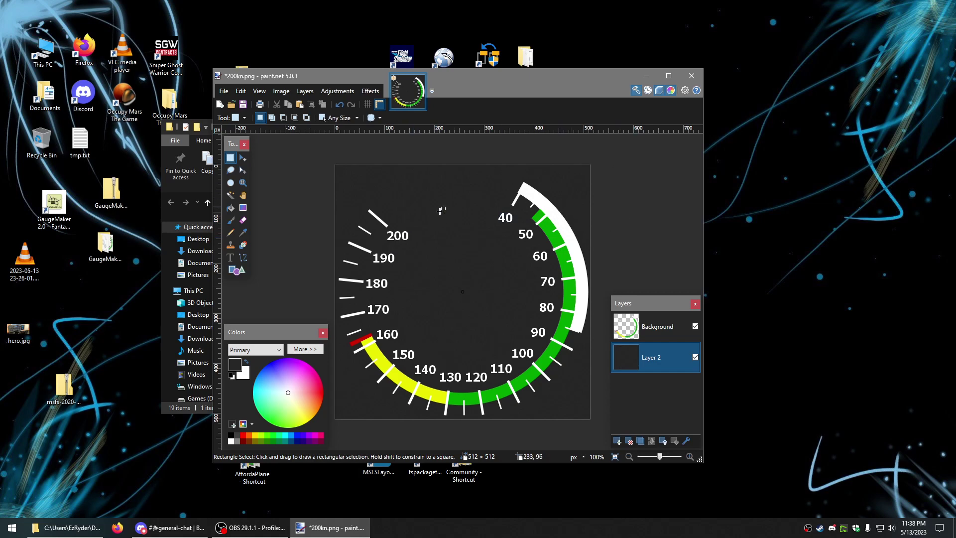
On the gauge layer, cut out the 50 and 70 labels
click(654, 327)
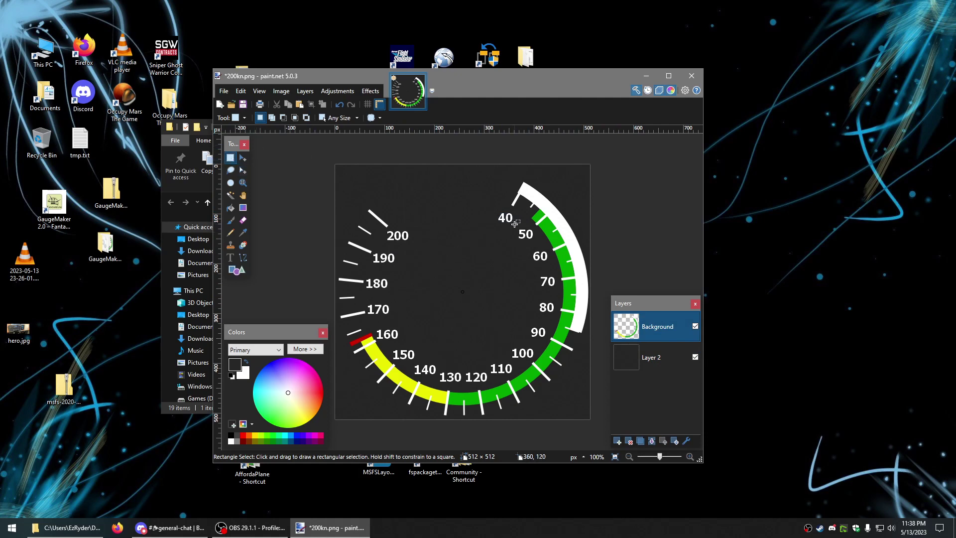
drag(536, 226, 514, 239)
click(276, 104)
drag(557, 273, 530, 287)
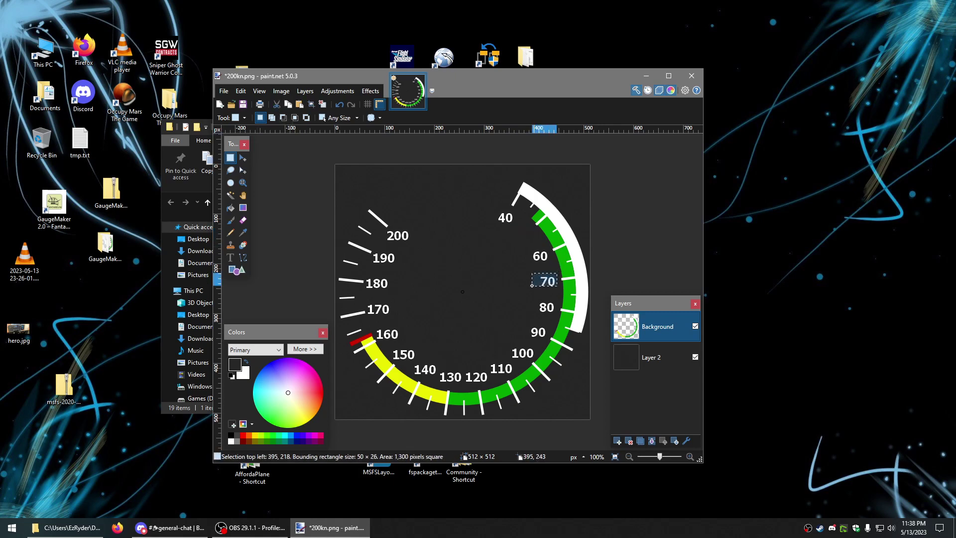
click(276, 104)
Open the hero.jpg reference photo and arrange it beside the gauge
double_click(7, 344)
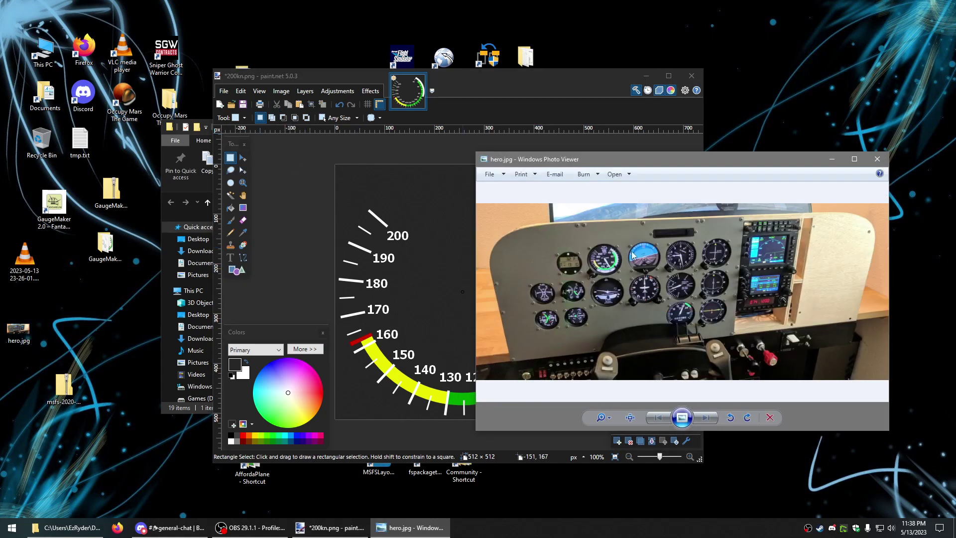
scroll(611, 249, up, 5)
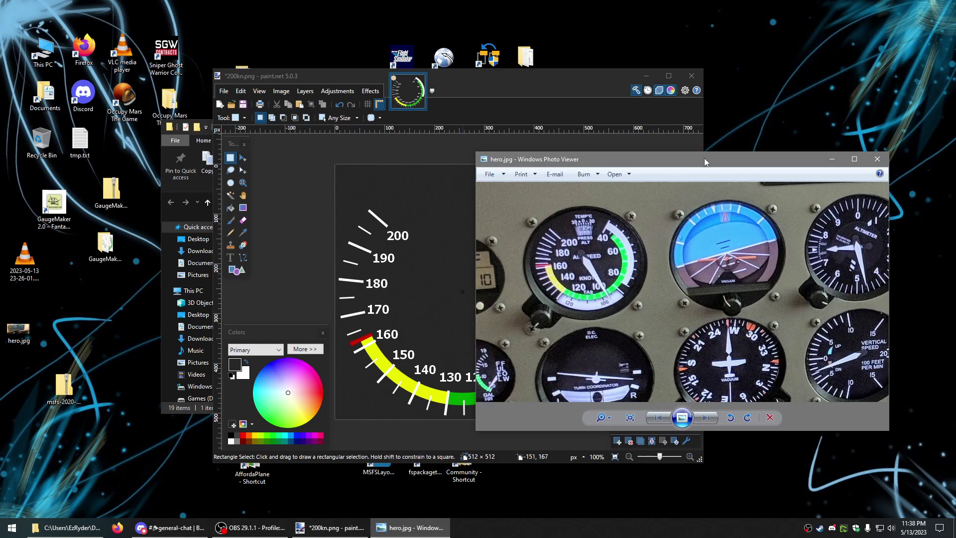
mouse_move(704, 157)
mouse_down()
mouse_move(426, 167)
mouse_move(216, 213)
mouse_up()
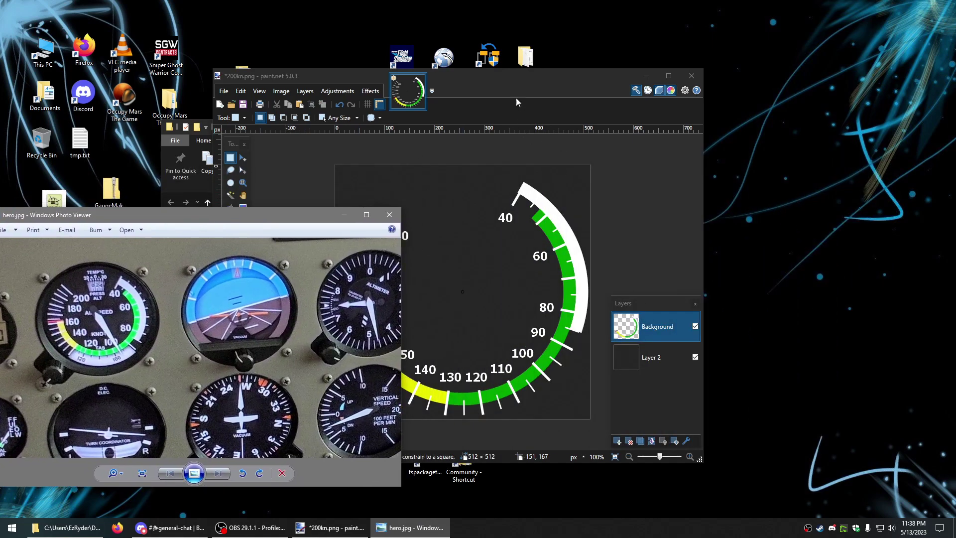
drag(518, 98, 538, 83)
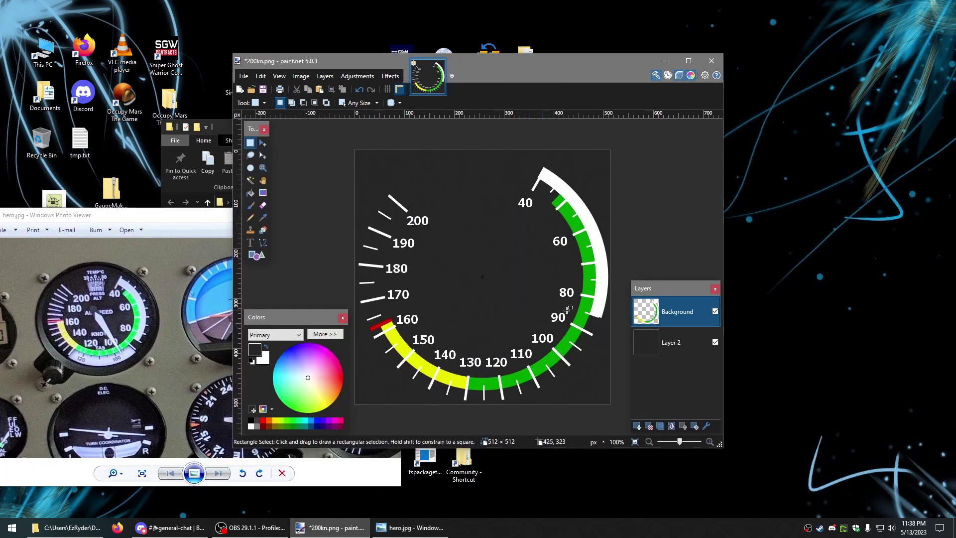
Cut out the 90, 110, 130, 150, 170 and 190 labels
drag(569, 309, 537, 322)
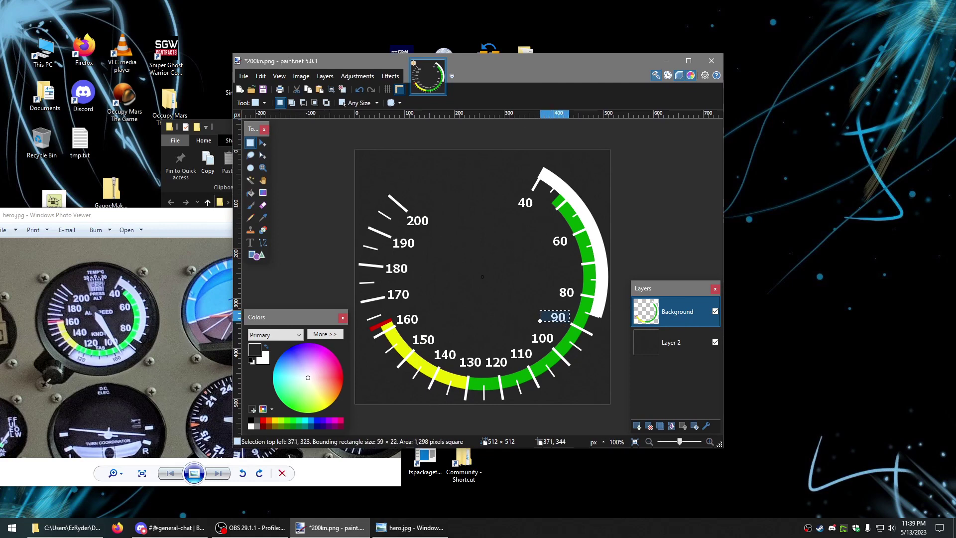
click(297, 90)
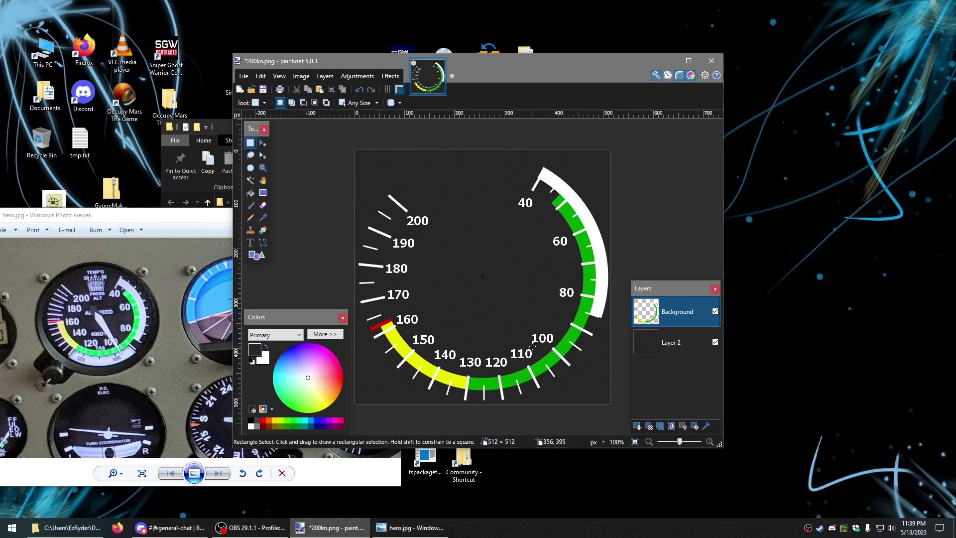
drag(533, 346, 511, 360)
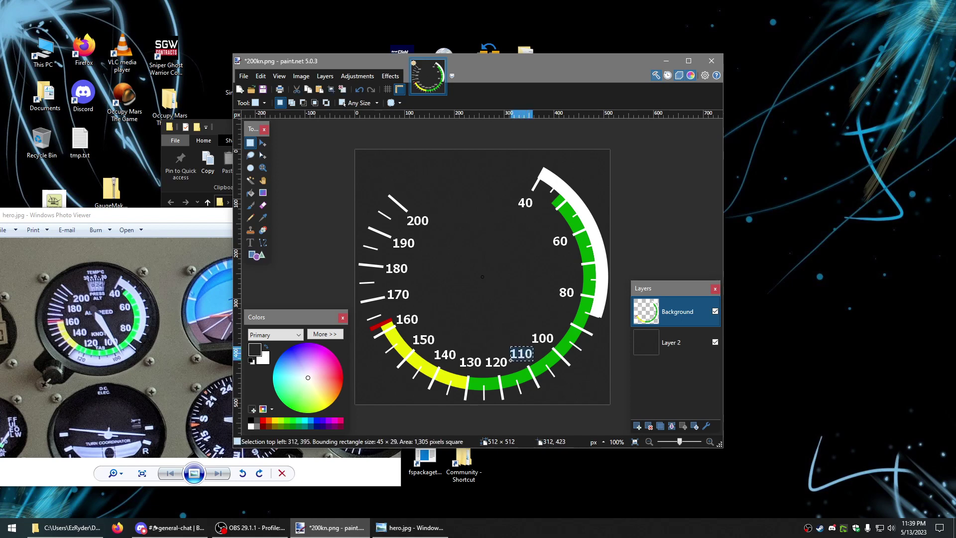
click(295, 91)
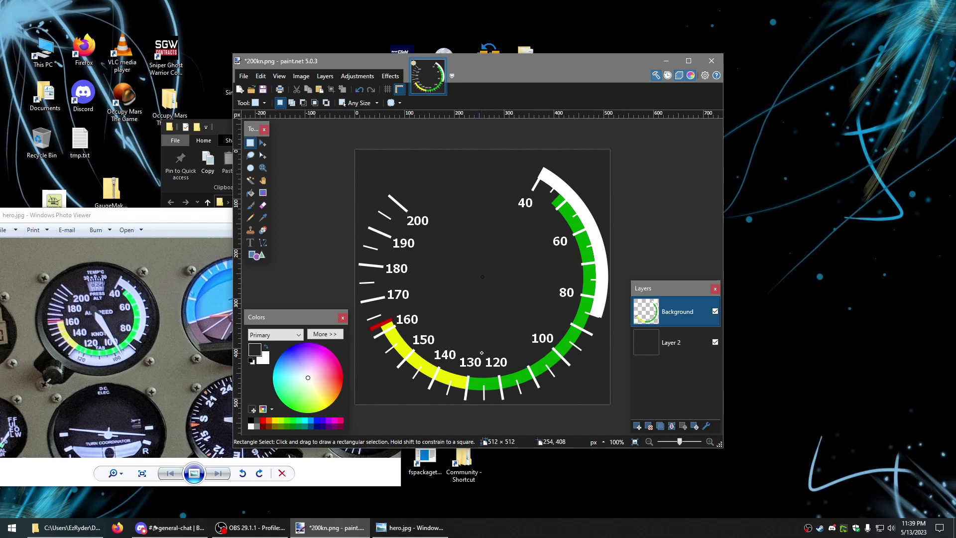
drag(481, 353, 460, 368)
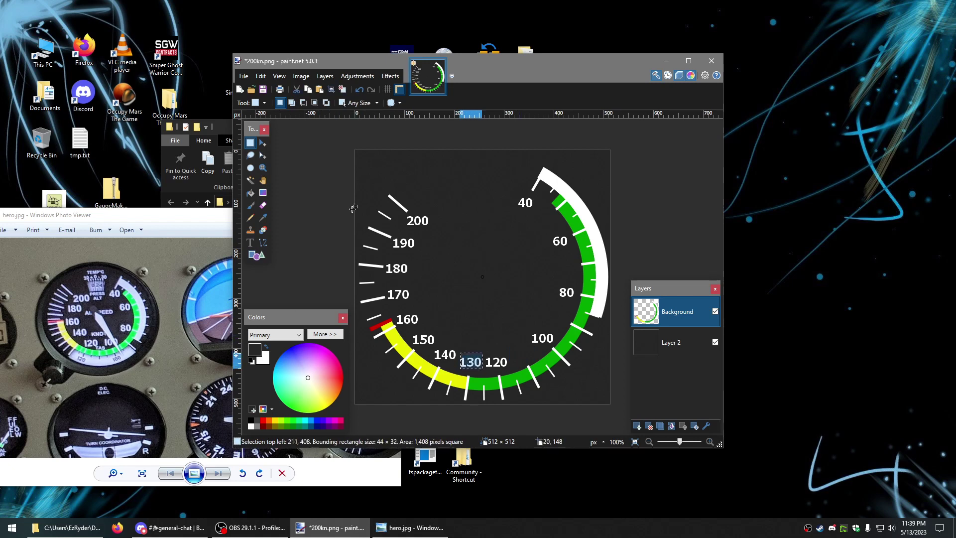
click(297, 89)
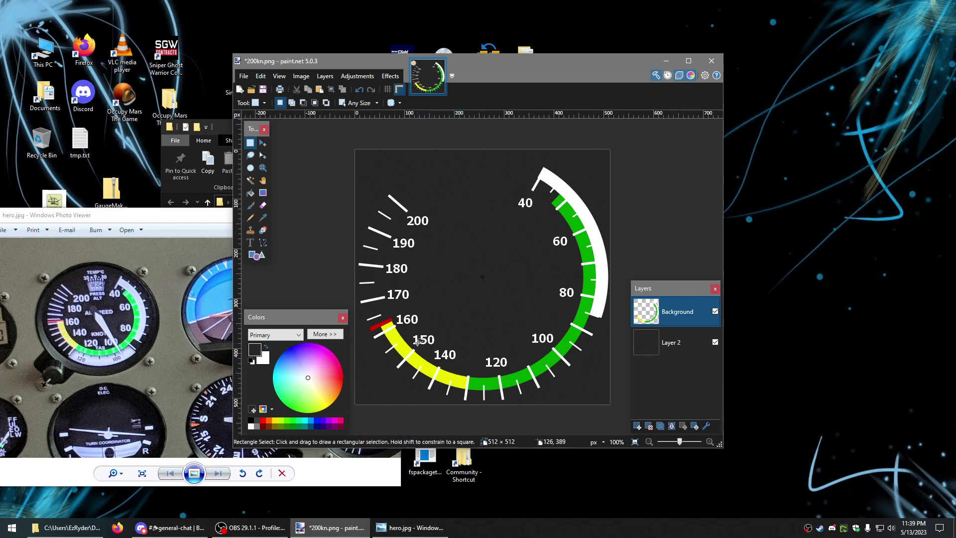
drag(411, 346, 437, 330)
drag(387, 304, 413, 287)
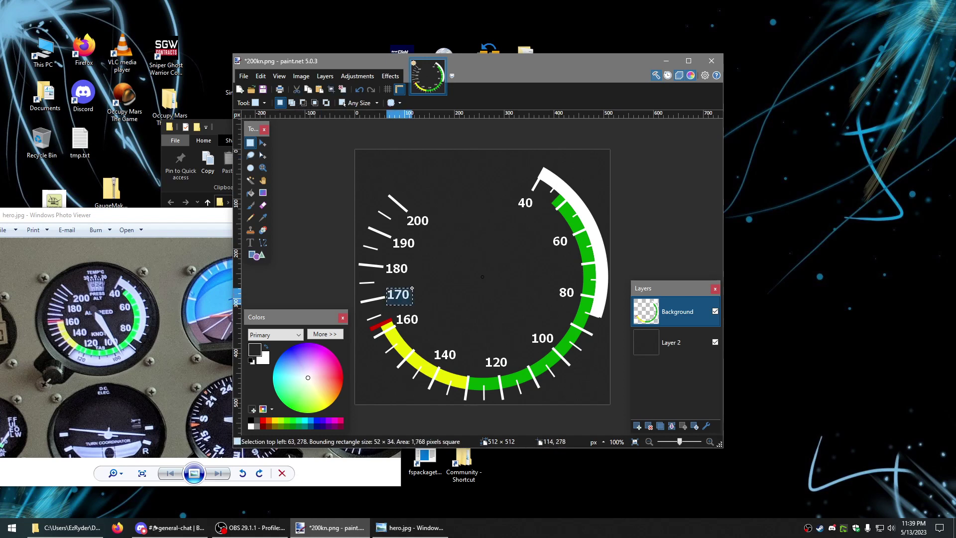
click(297, 89)
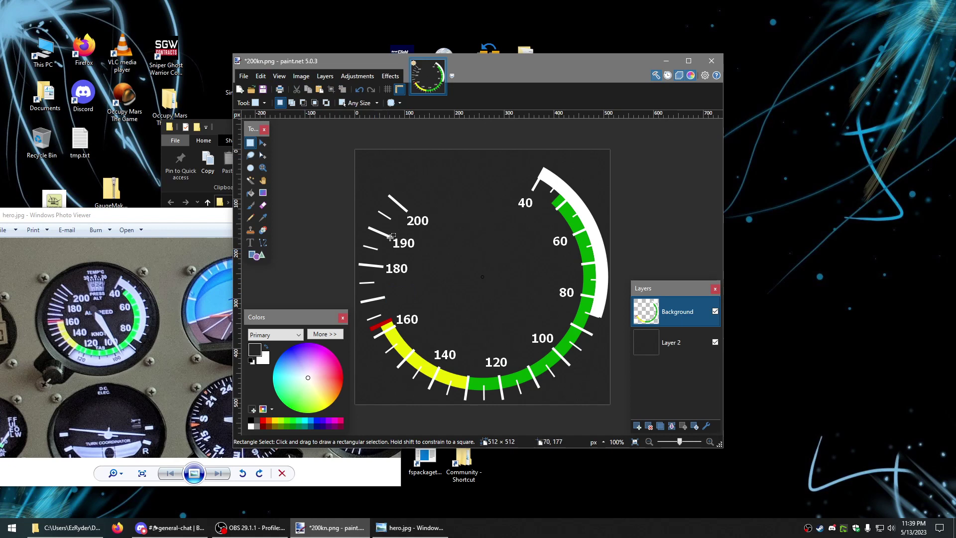
drag(393, 238, 417, 249)
click(297, 89)
Flatten the gauge and backdrop, then fill a tall white rectangle at the image's top-left
click(648, 426)
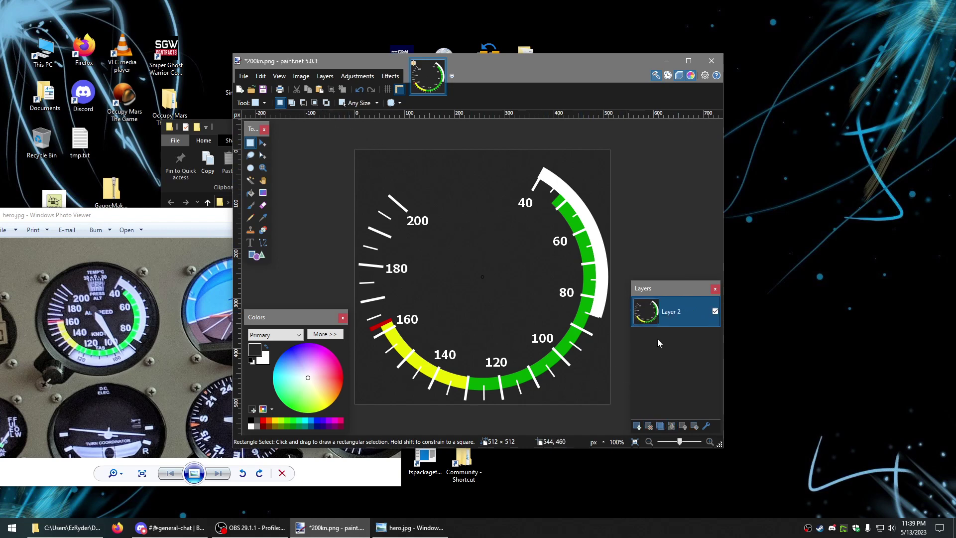
click(251, 427)
click(256, 255)
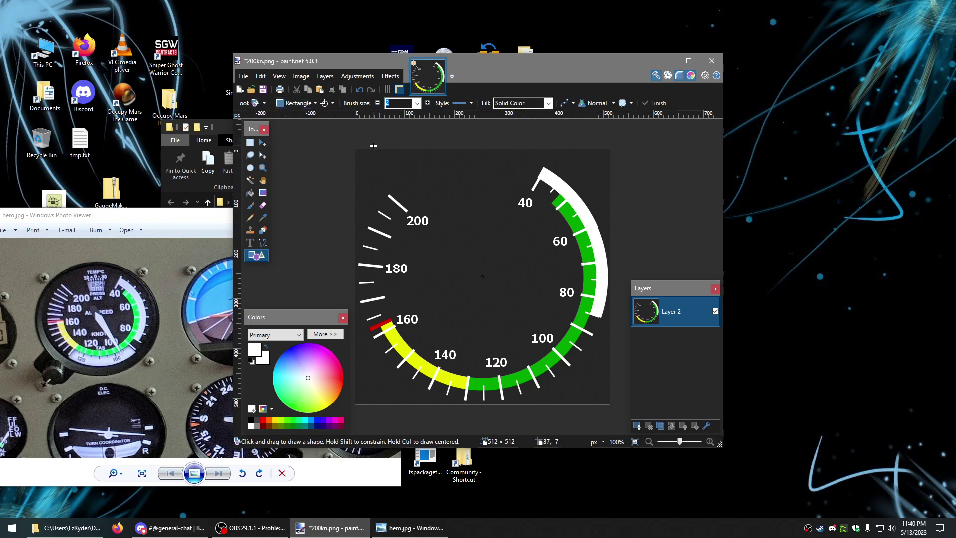
drag(371, 144, 351, 205)
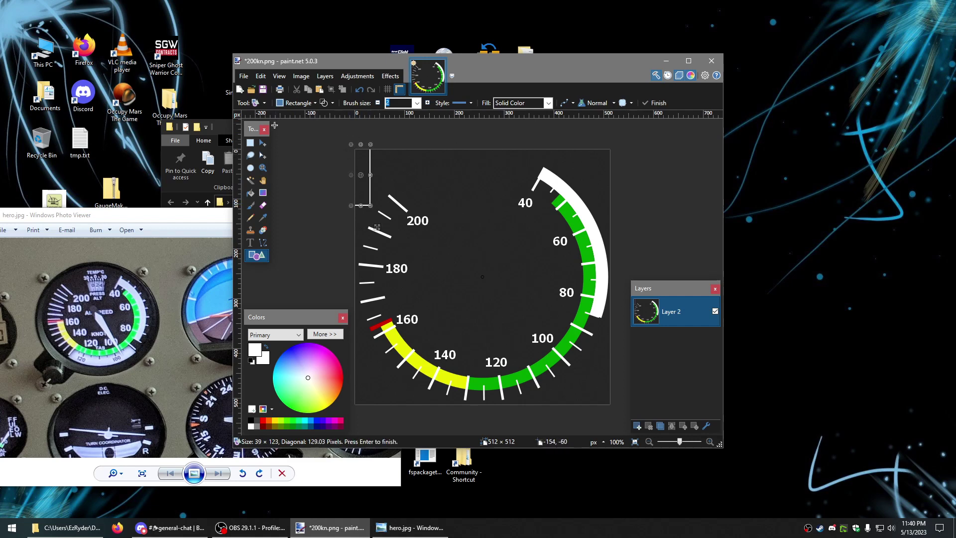
click(250, 192)
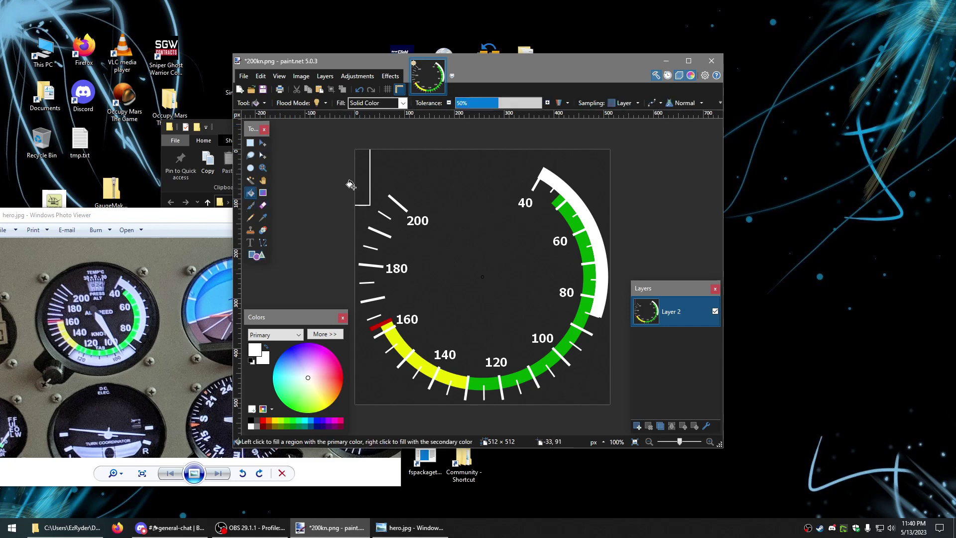
click(356, 175)
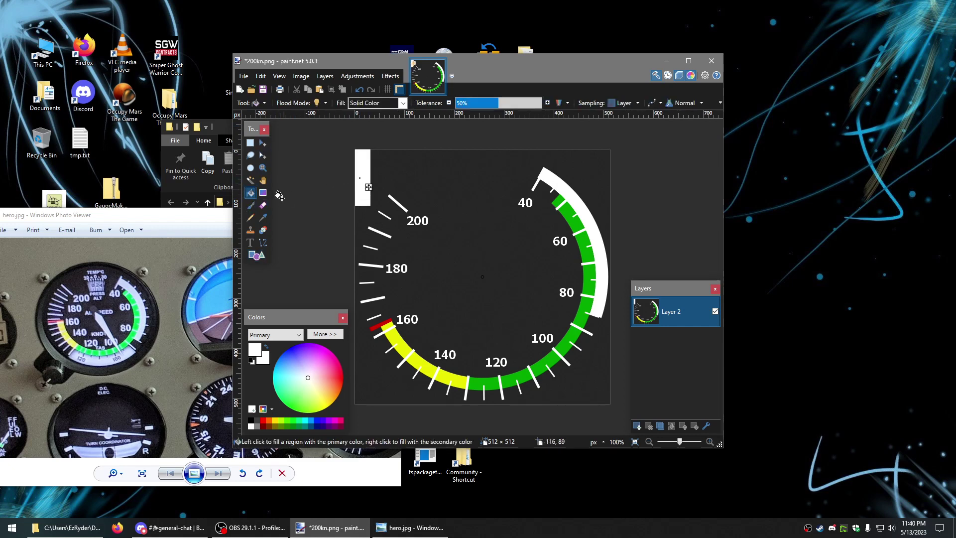
click(250, 144)
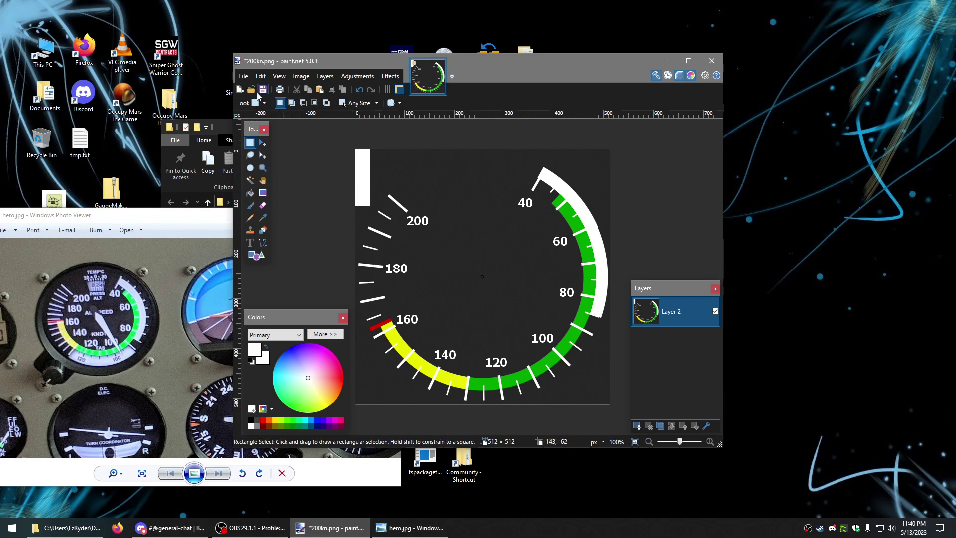
Save the image as 200kn.png with the default PNG settings and close the hero photo preview
click(244, 76)
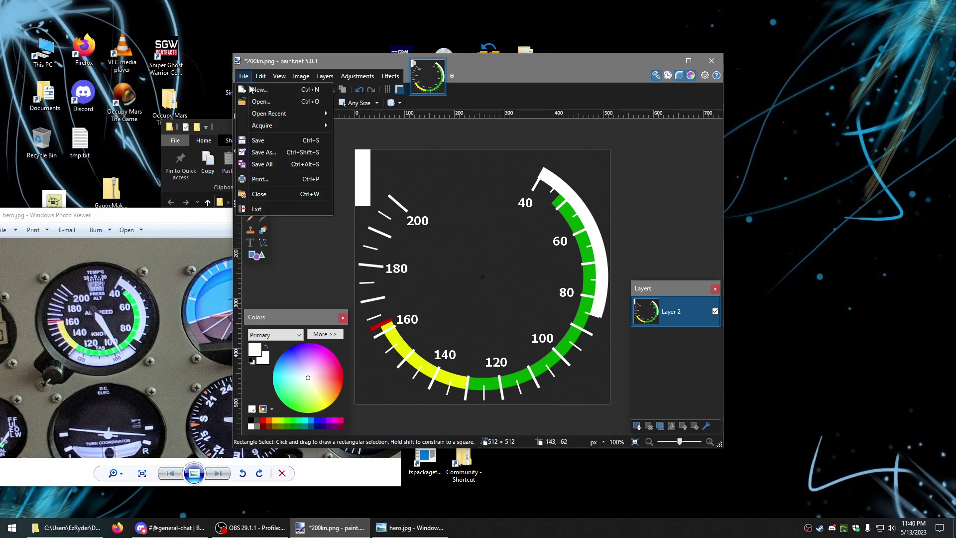
click(271, 152)
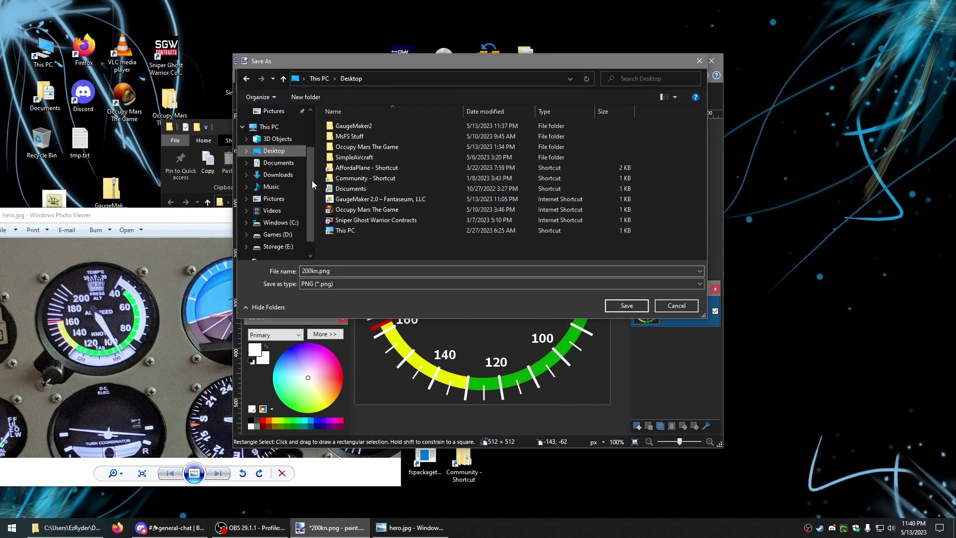
click(626, 306)
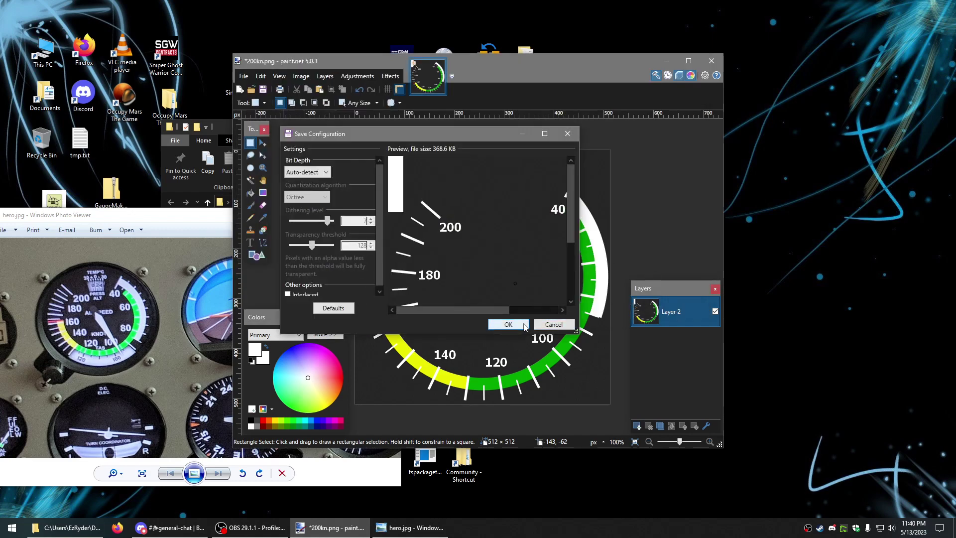
click(508, 324)
drag(209, 215, 342, 197)
click(521, 198)
Close Paint.NET, preview the saved 200kn.png gauge, then close the preview and the GaugeMaker2 folder
click(711, 60)
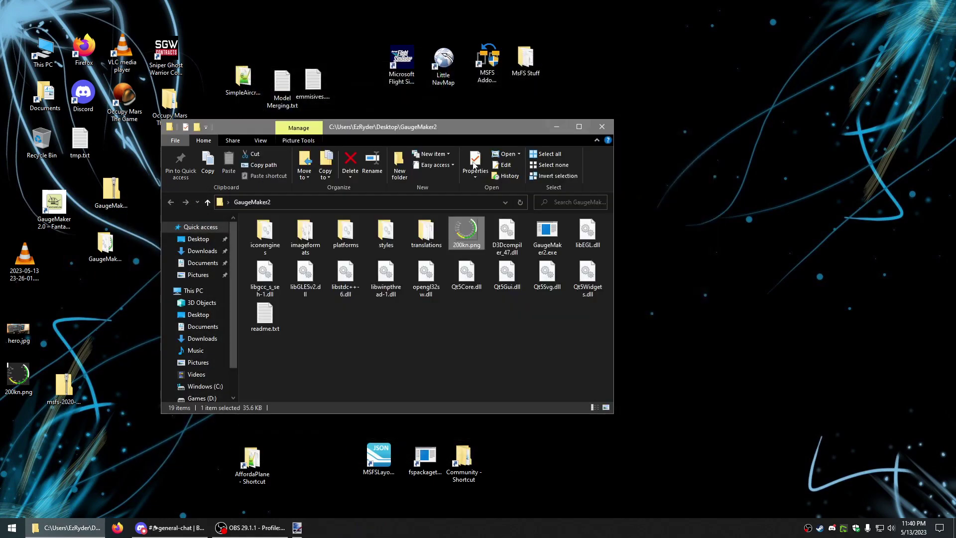
drag(18, 375, 86, 316)
click(468, 230)
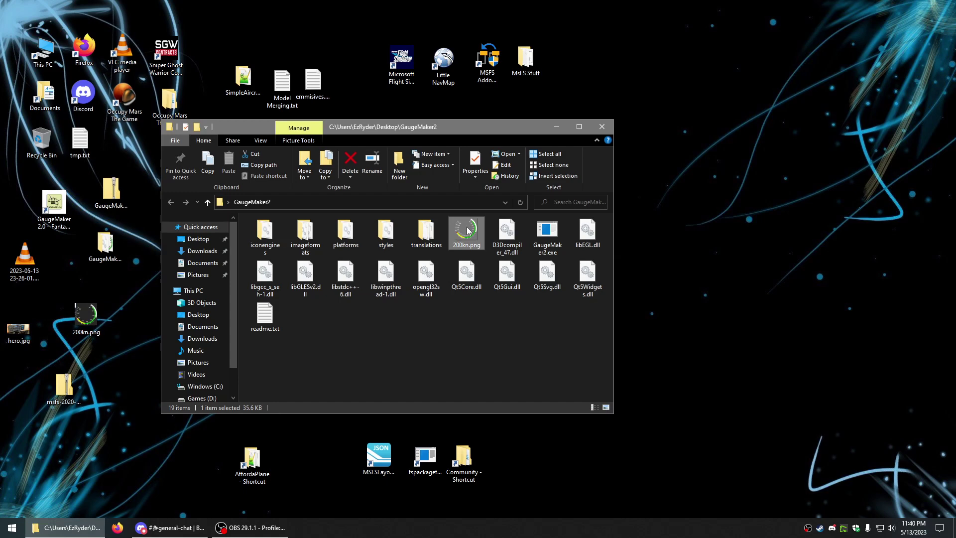
double_click(468, 230)
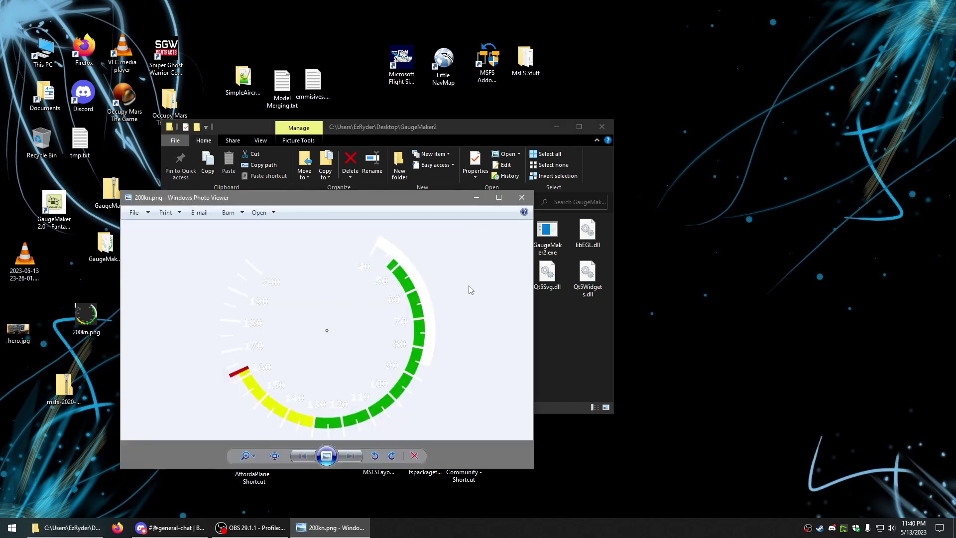
click(521, 197)
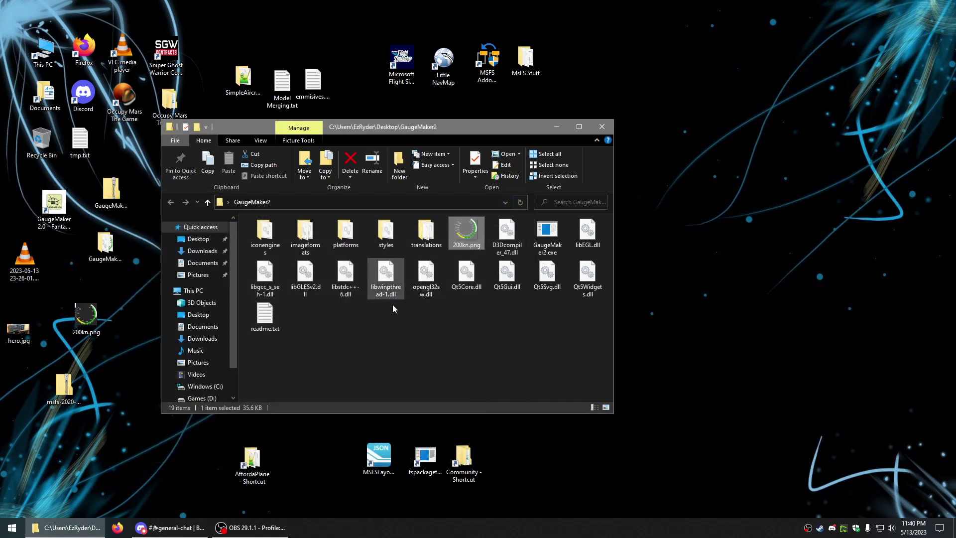
double_click(86, 314)
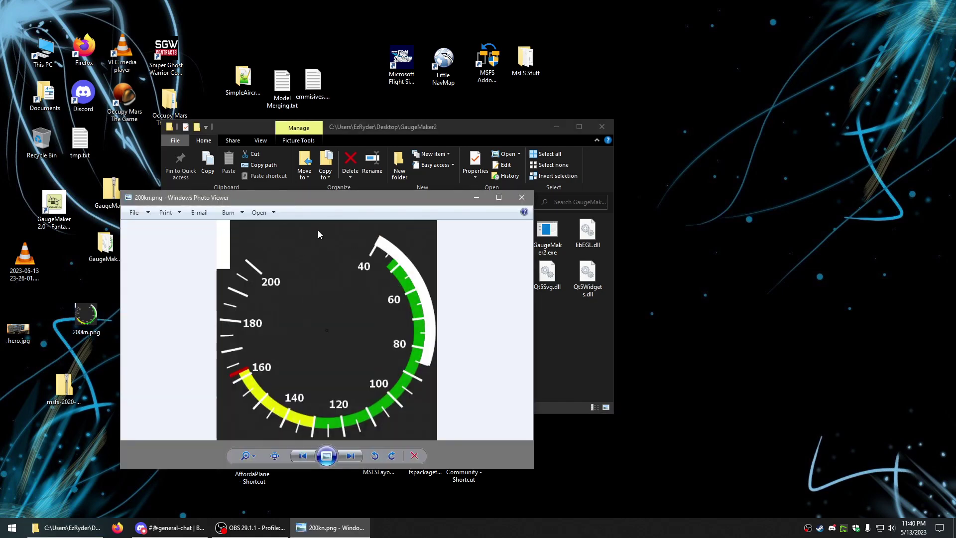
drag(351, 205, 477, 116)
scroll(432, 183, up, 3)
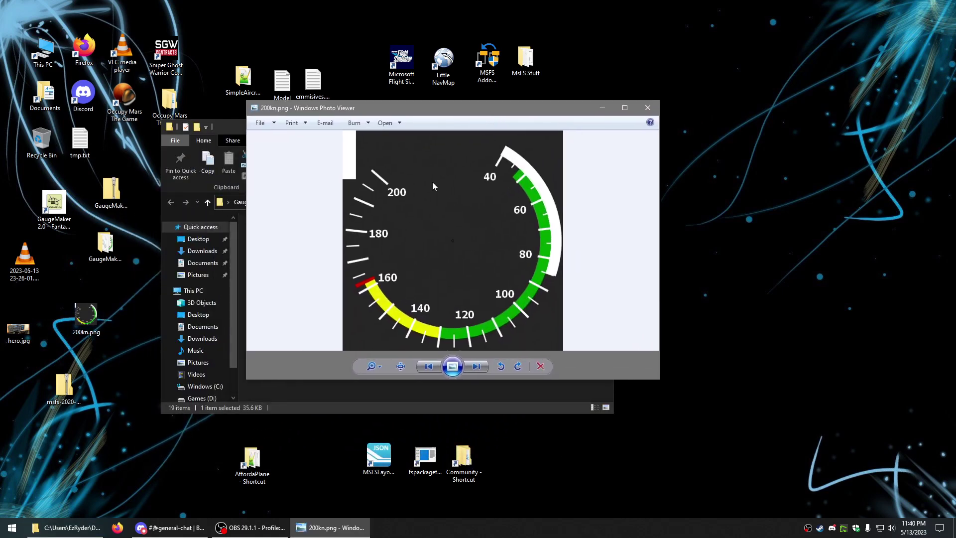
scroll(432, 182, down, 3)
click(647, 107)
click(601, 126)
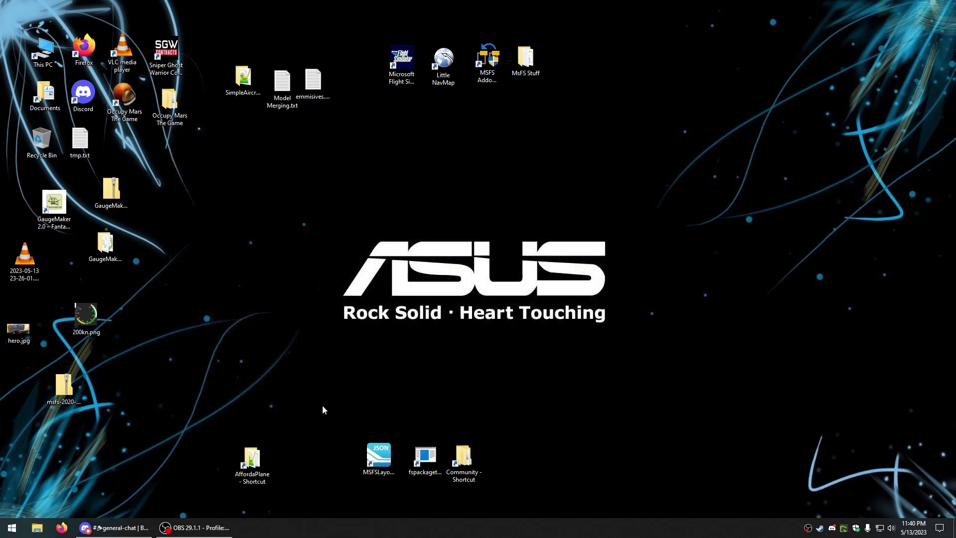
Browse AffordaPlane > PackageSources > SimObjects > Airplanes > EzMods_Aircraft_AffordaPlane > Texture to Instruments.png
double_click(263, 460)
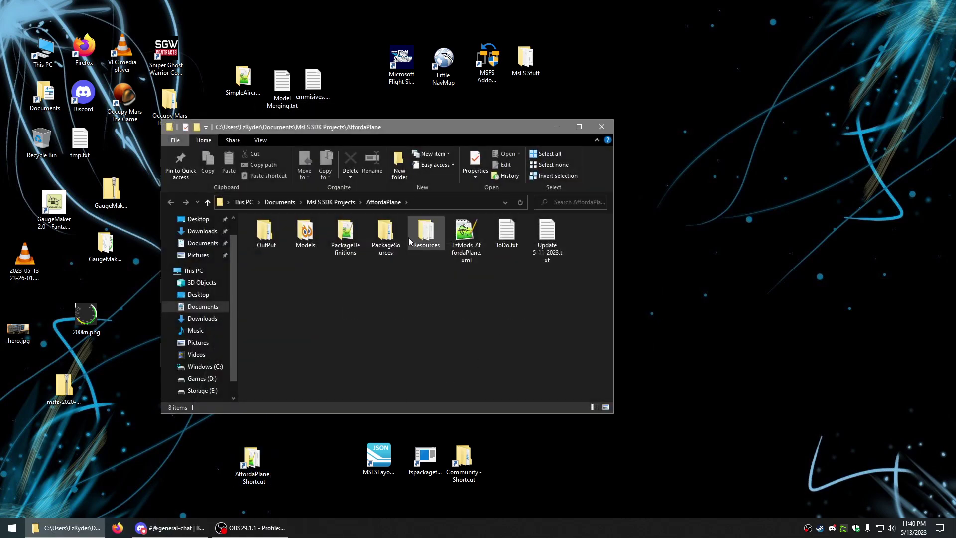
click(77, 316)
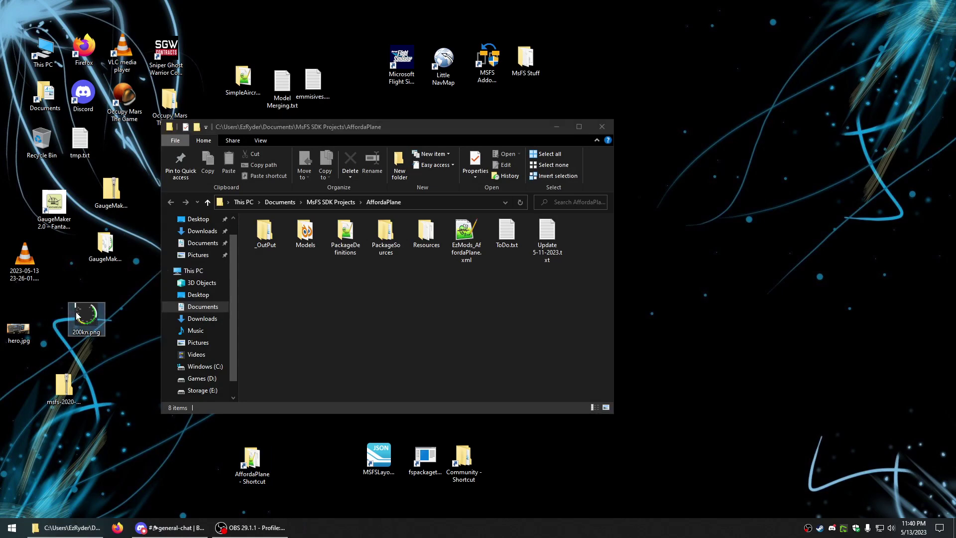
click(438, 308)
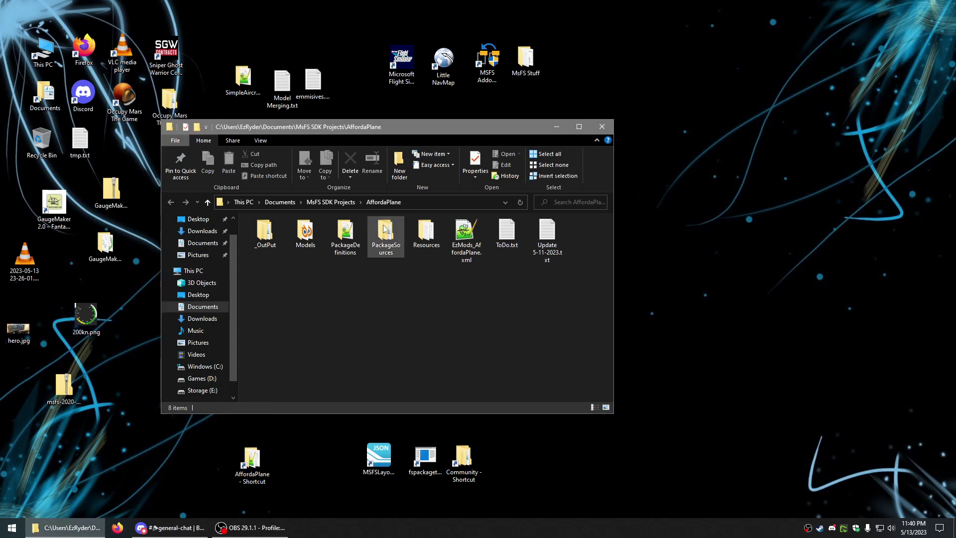
double_click(385, 229)
double_click(279, 224)
click(280, 224)
double_click(279, 224)
double_click(279, 224)
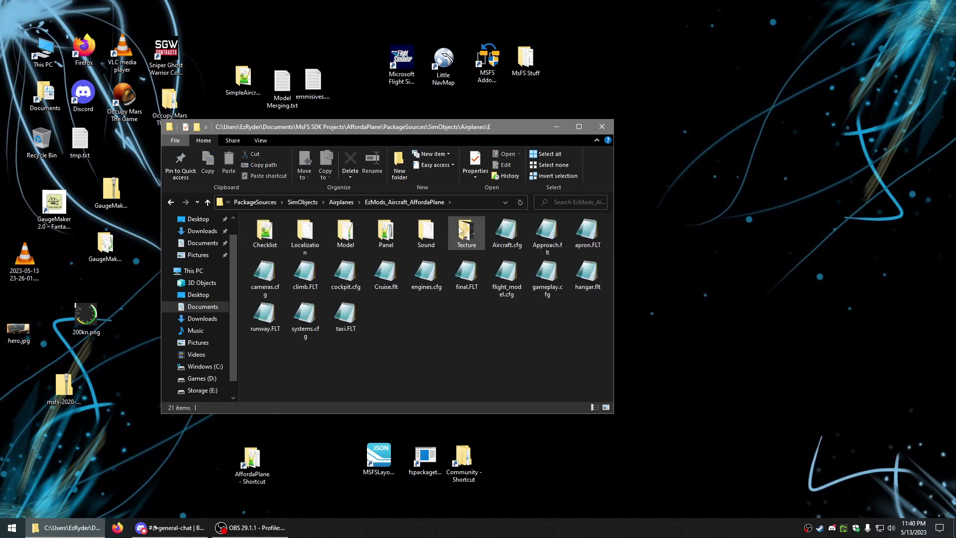
double_click(460, 230)
click(264, 233)
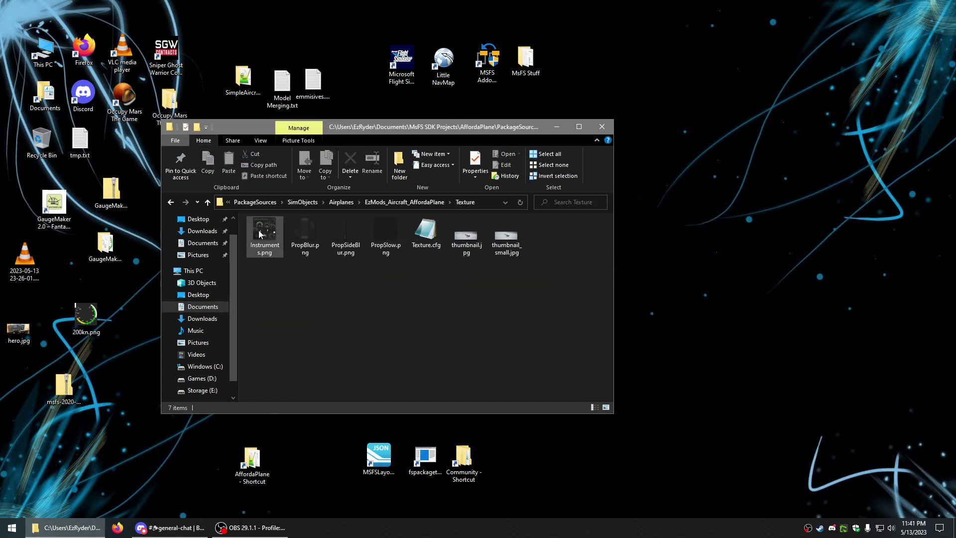
click(91, 316)
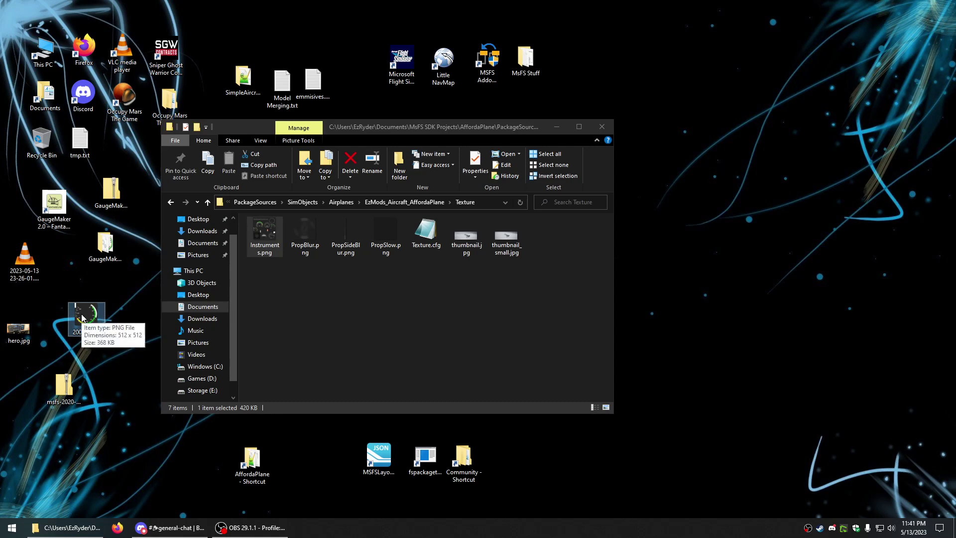
click(319, 311)
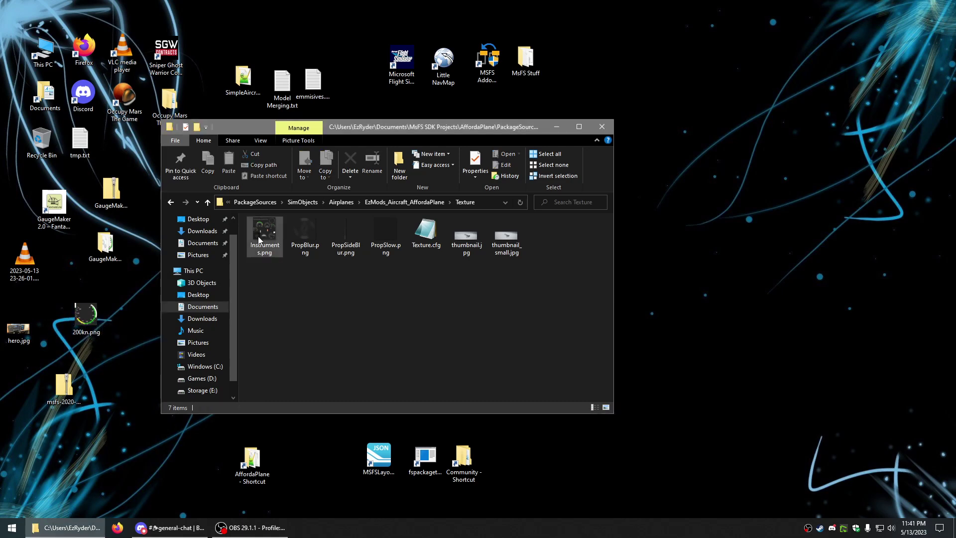
Open 200kn.png from the GaugeMaker2 folder in Paint.NET using Open with
double_click(105, 244)
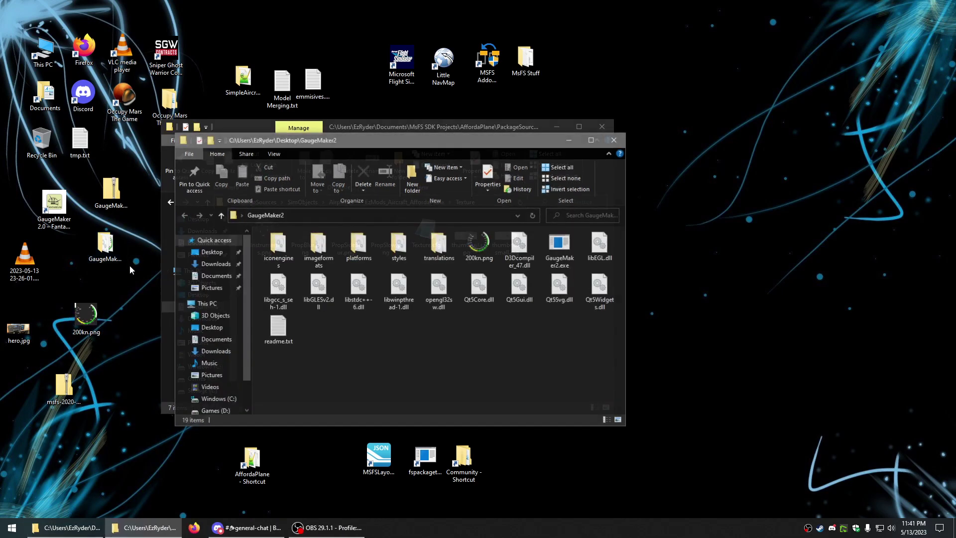
drag(457, 146, 729, 144)
click(747, 241)
right_click(746, 241)
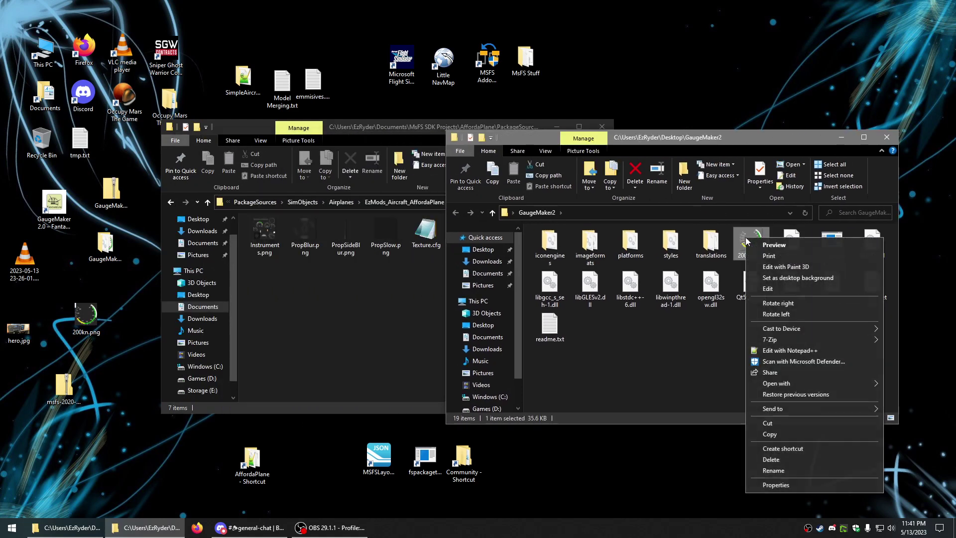
mouse_move(754, 384)
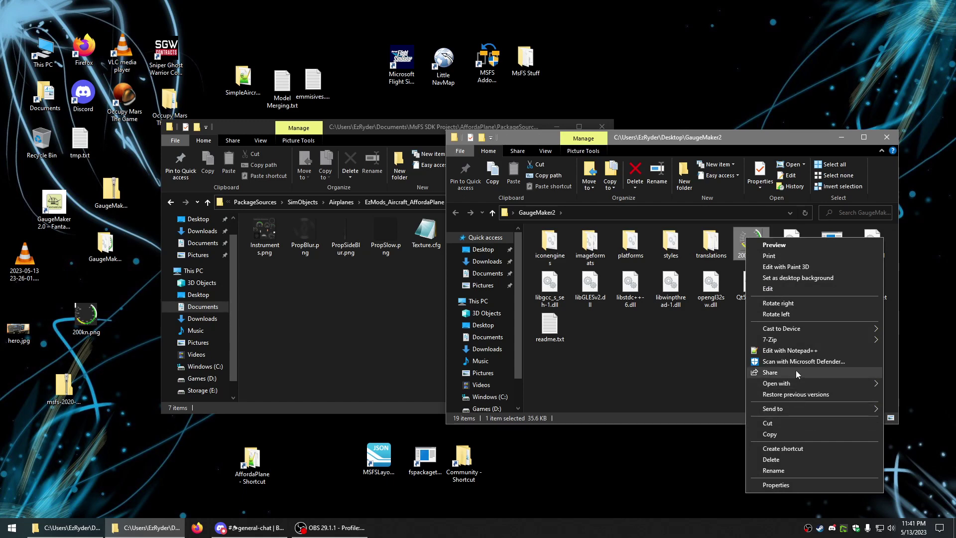
mouse_move(793, 381)
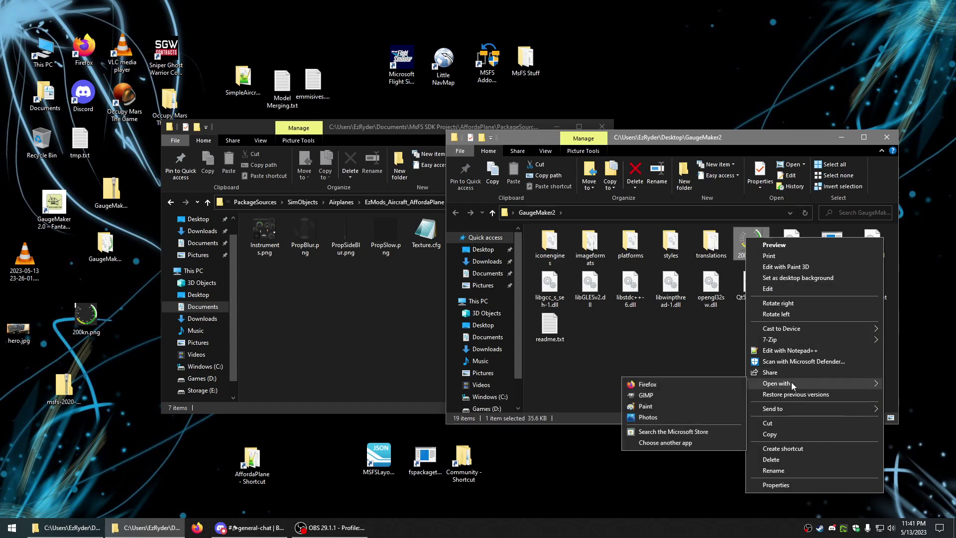
click(657, 443)
click(408, 328)
scroll(428, 288, down, 1)
click(431, 279)
click(511, 376)
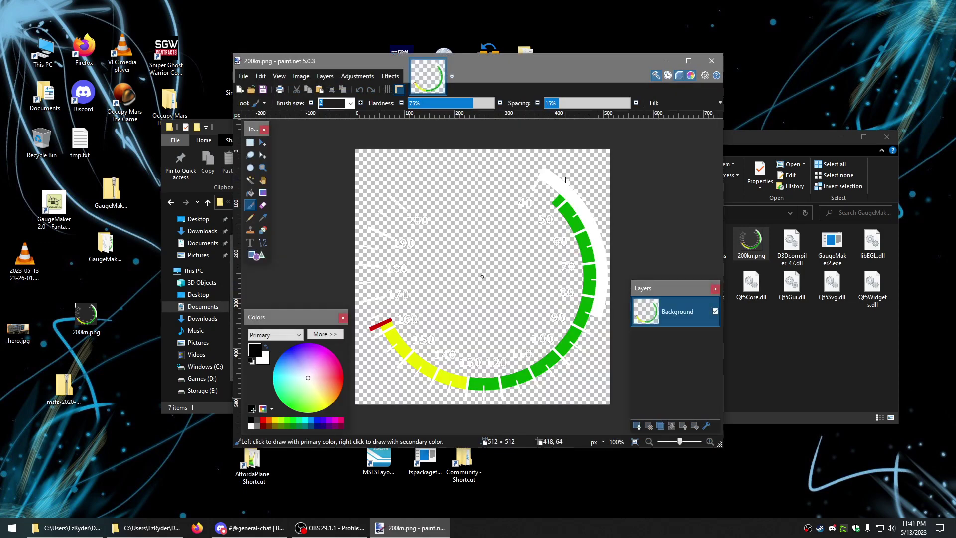
drag(514, 61, 678, 59)
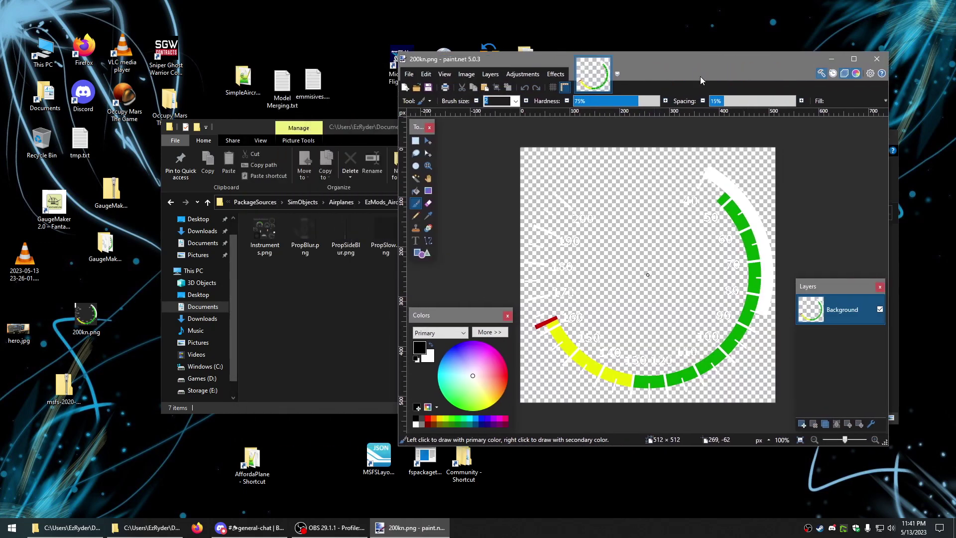
Begin opening Instruments.png from the Texture folder with a different app
click(268, 225)
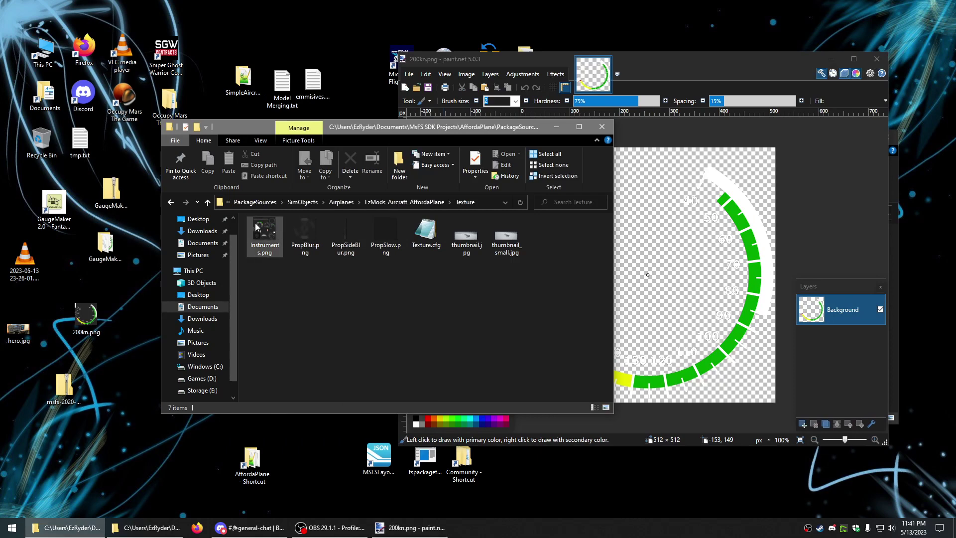
right_click(255, 227)
mouse_move(326, 374)
click(434, 428)
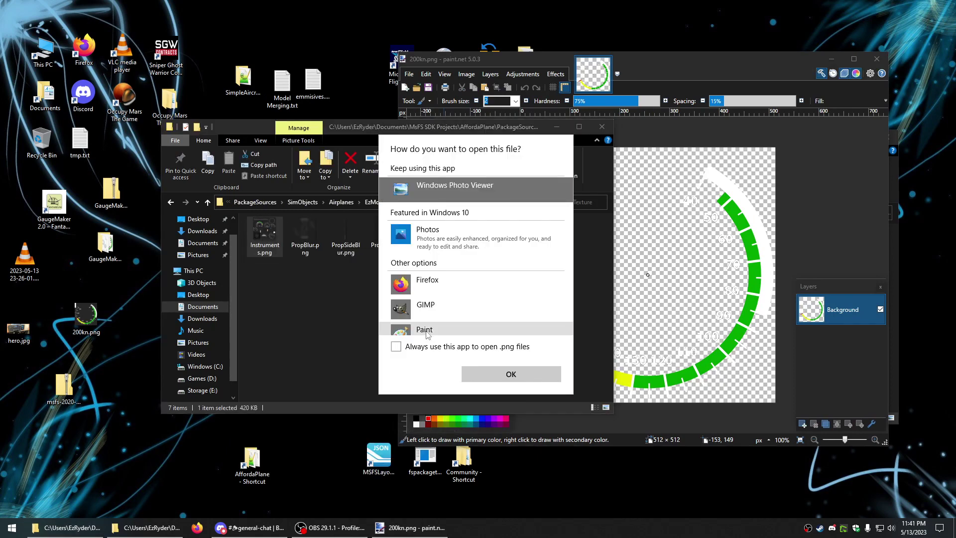
scroll(427, 333, down, 3)
Open Instruments.png in Paint.NET and shift its window to the left
click(457, 273)
click(511, 374)
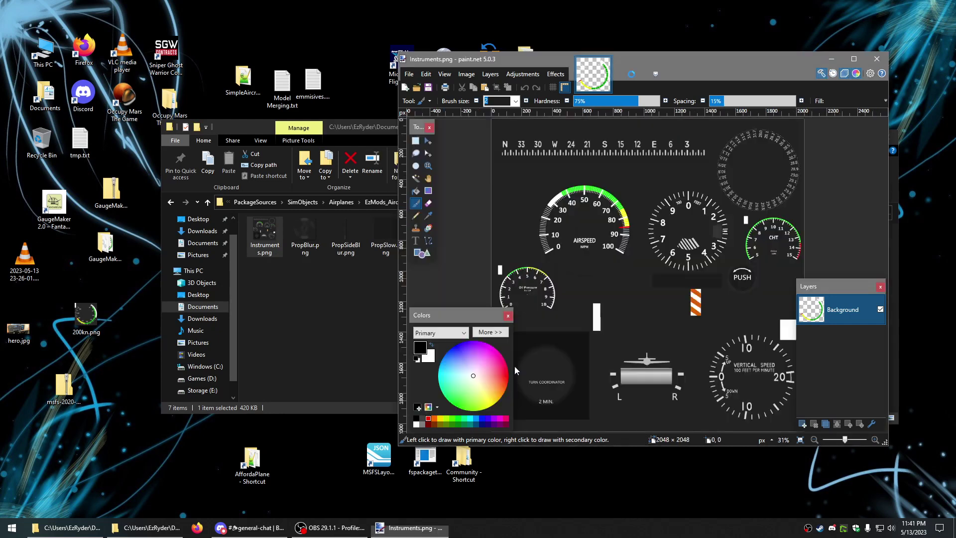
drag(694, 58, 478, 52)
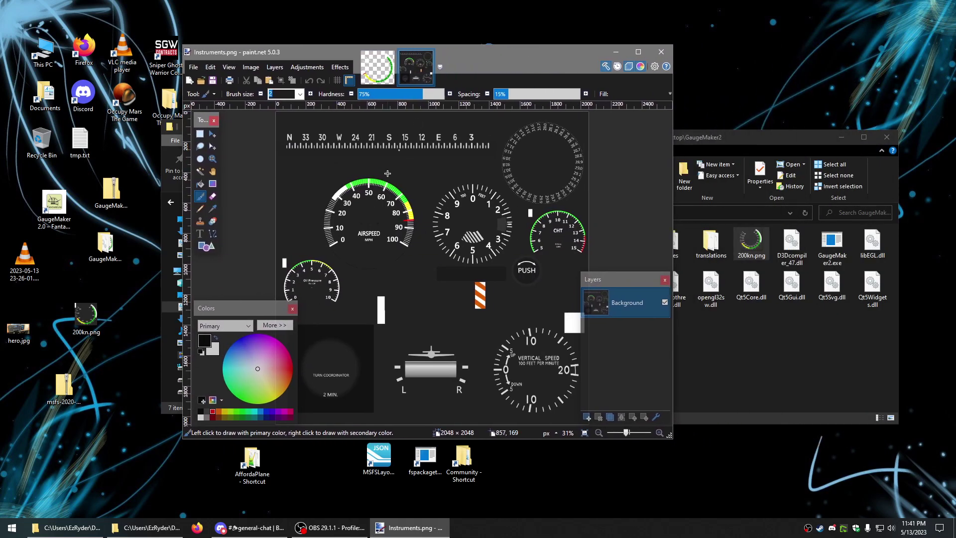
Clear the area beside the AIRSPEED gauge, add Layer 2, paste and position the gauge, then commit
click(200, 134)
drag(282, 161, 324, 196)
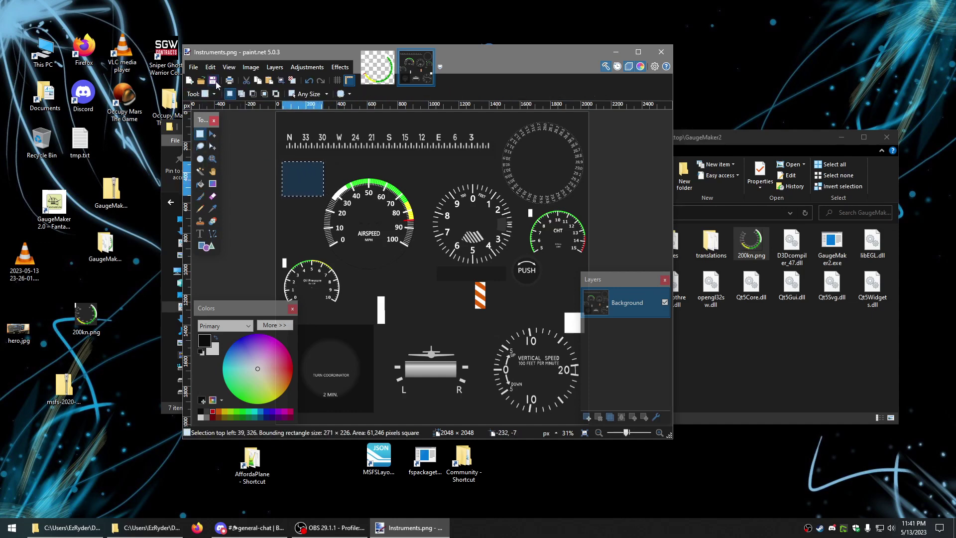
click(257, 81)
click(587, 416)
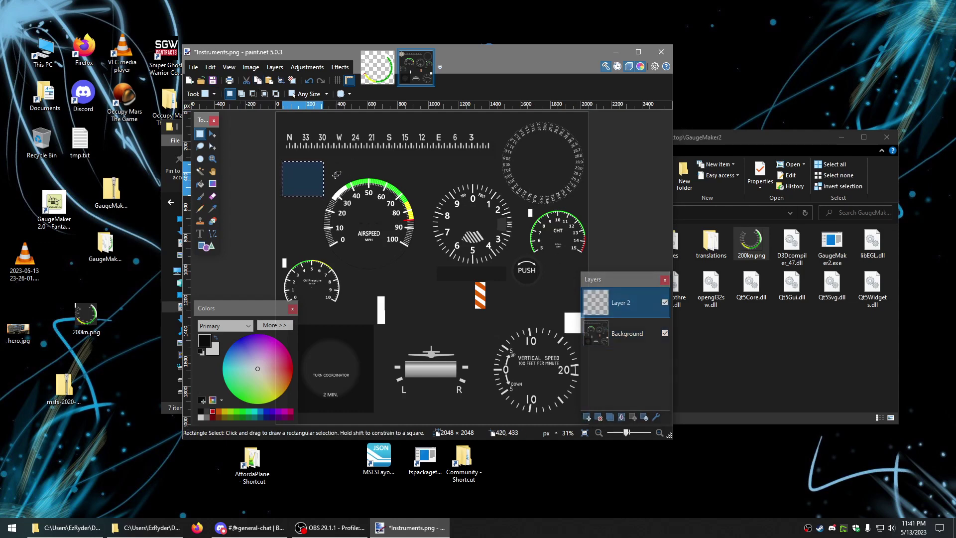
click(269, 81)
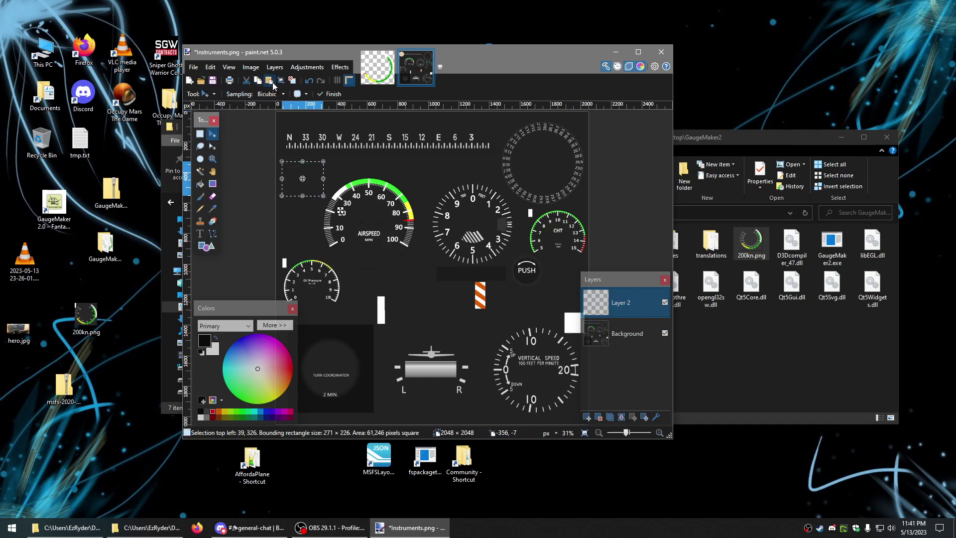
drag(341, 212, 417, 253)
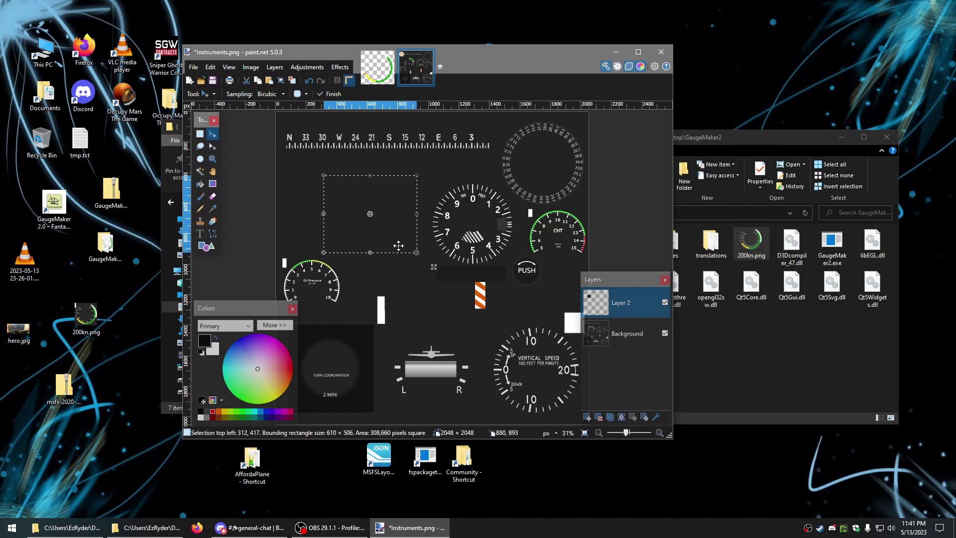
click(199, 134)
click(247, 161)
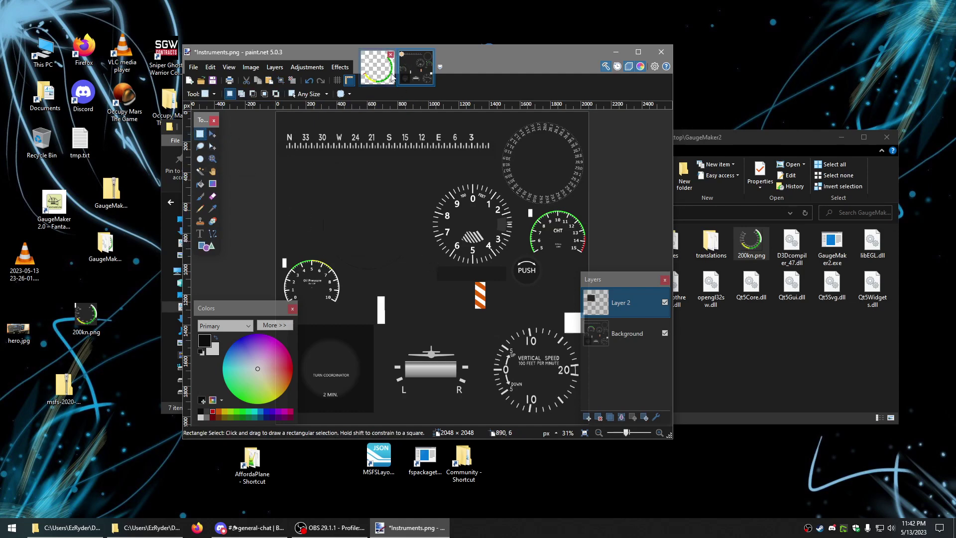
Select all of 200kn.png, replace the leftover Layer 2 with a fresh layer, and paste
click(377, 70)
click(210, 67)
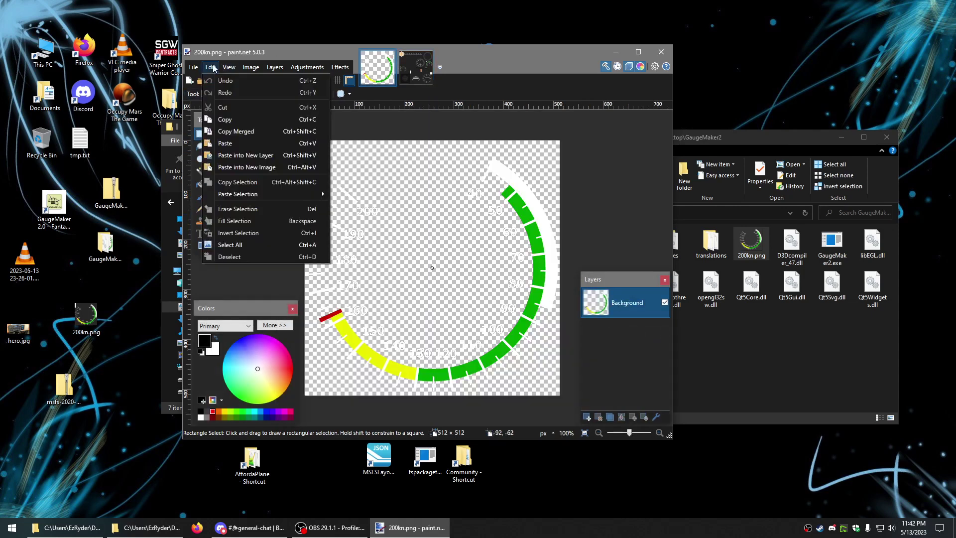
click(229, 245)
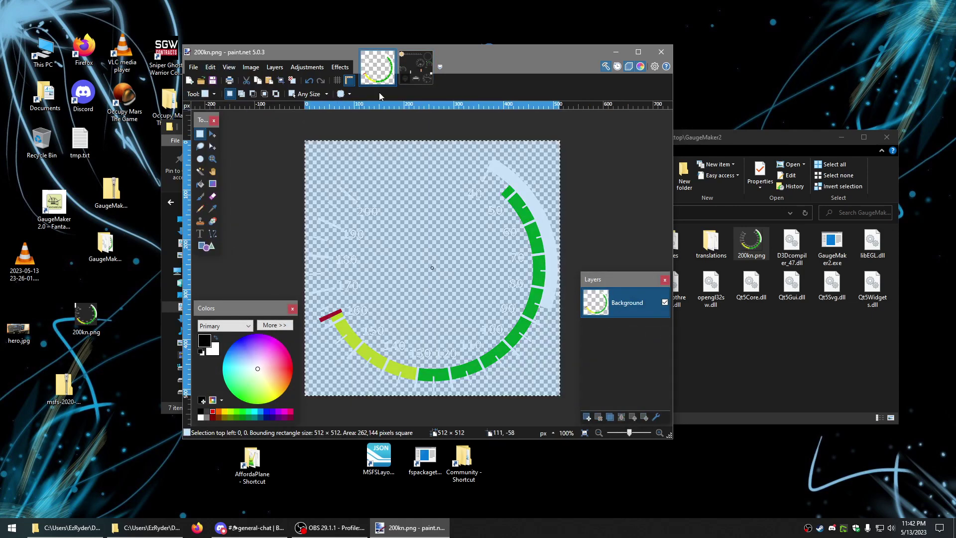
click(410, 59)
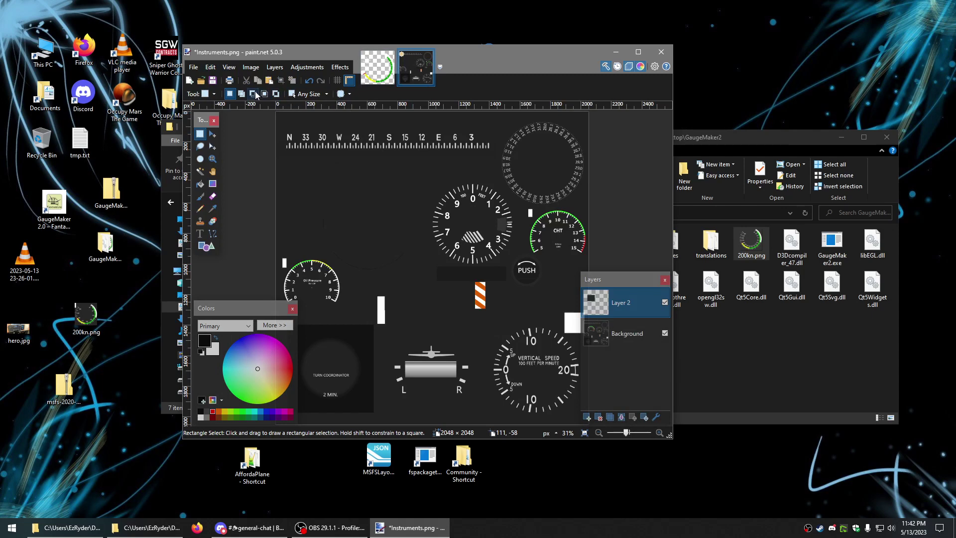
click(623, 418)
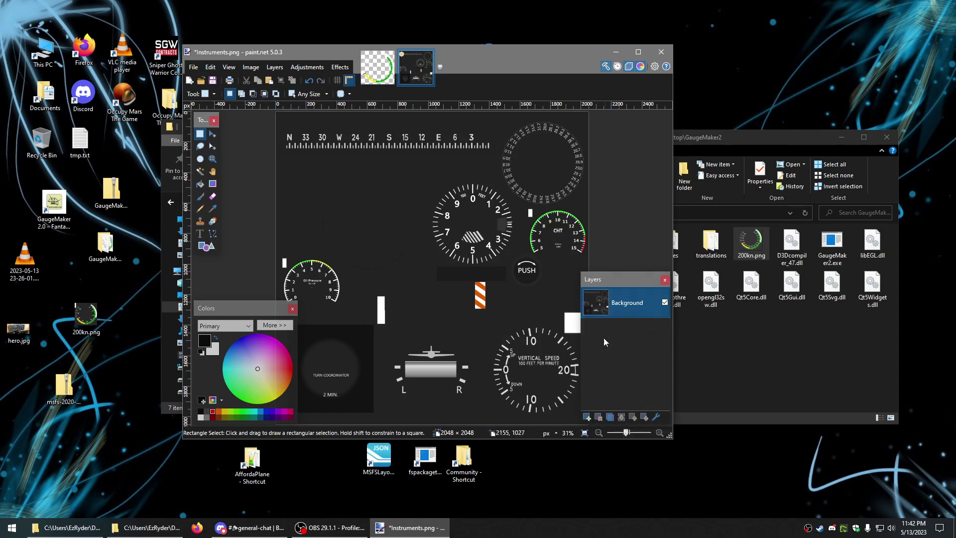
click(588, 418)
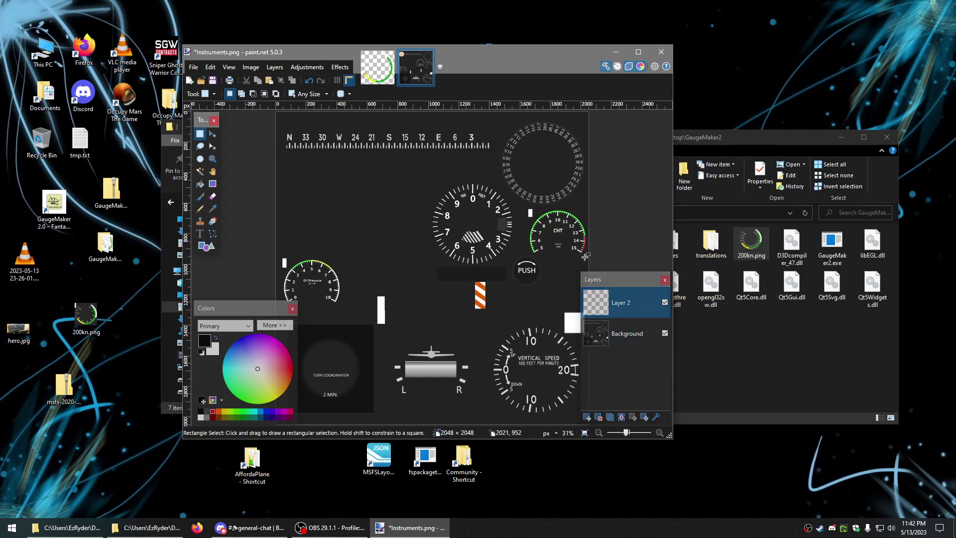
click(272, 81)
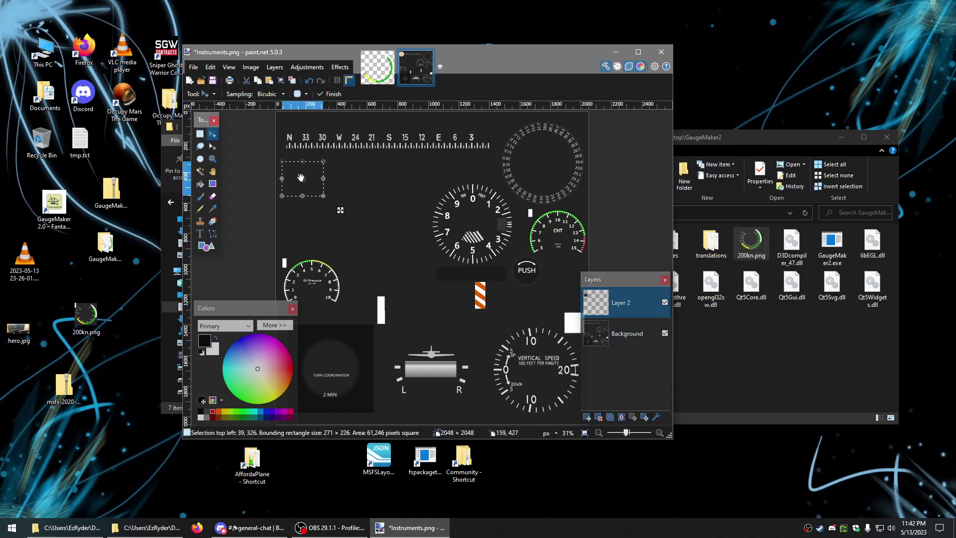
Paste the 200kn gauge again and drag it beside the altimeter where the old dial was
click(377, 67)
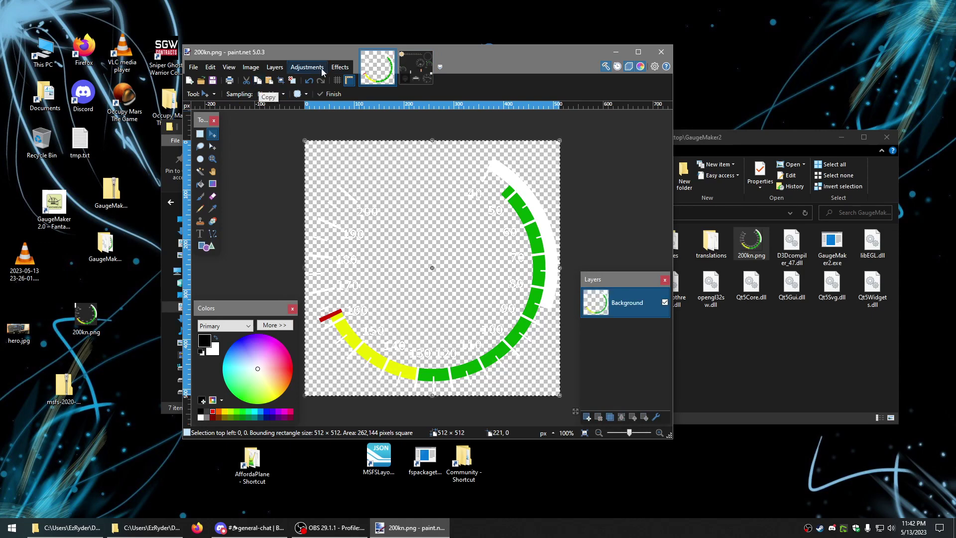
click(431, 64)
click(200, 134)
click(268, 80)
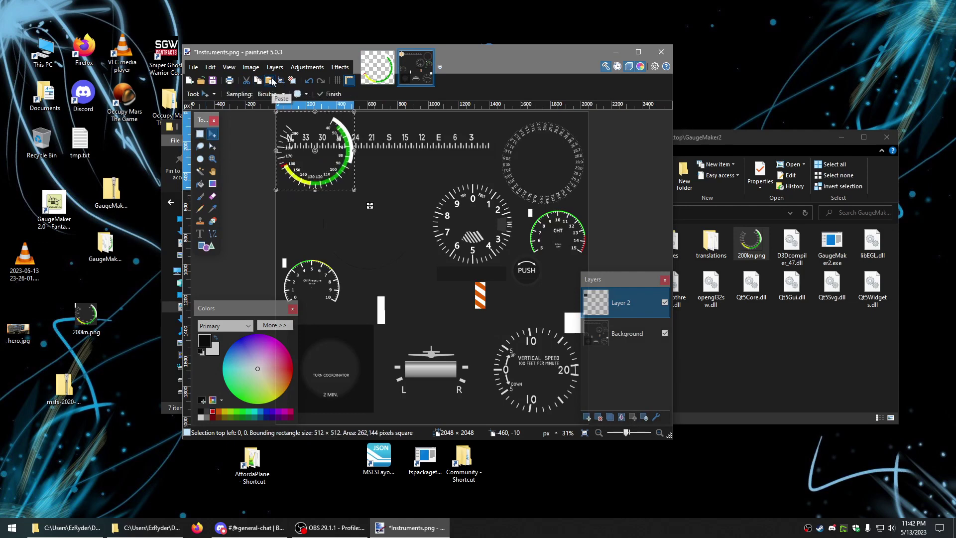
drag(373, 191, 417, 263)
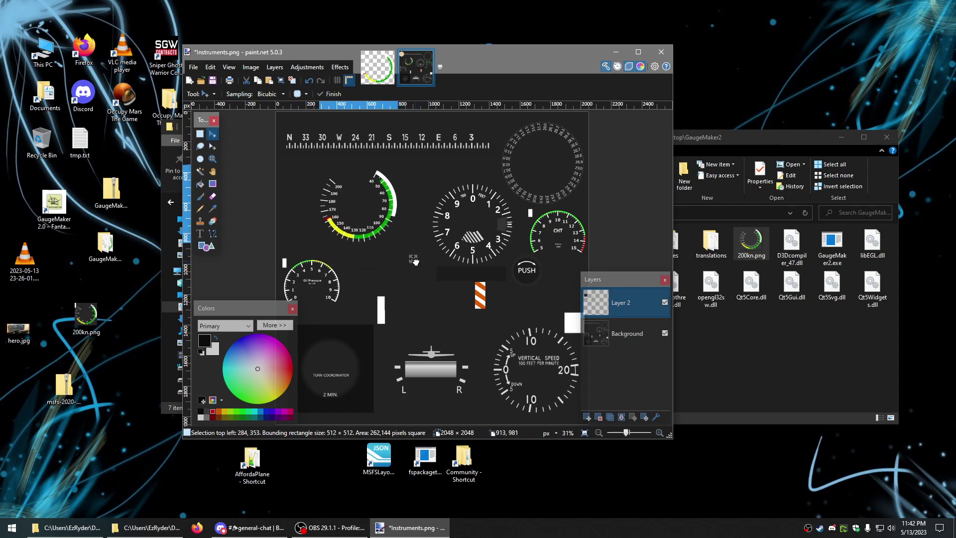
click(363, 69)
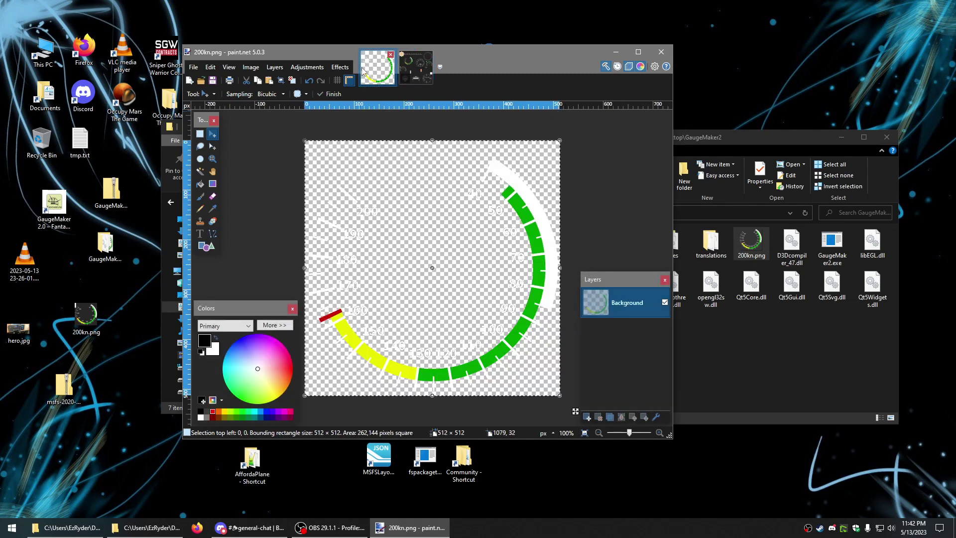
click(415, 67)
drag(412, 251, 423, 267)
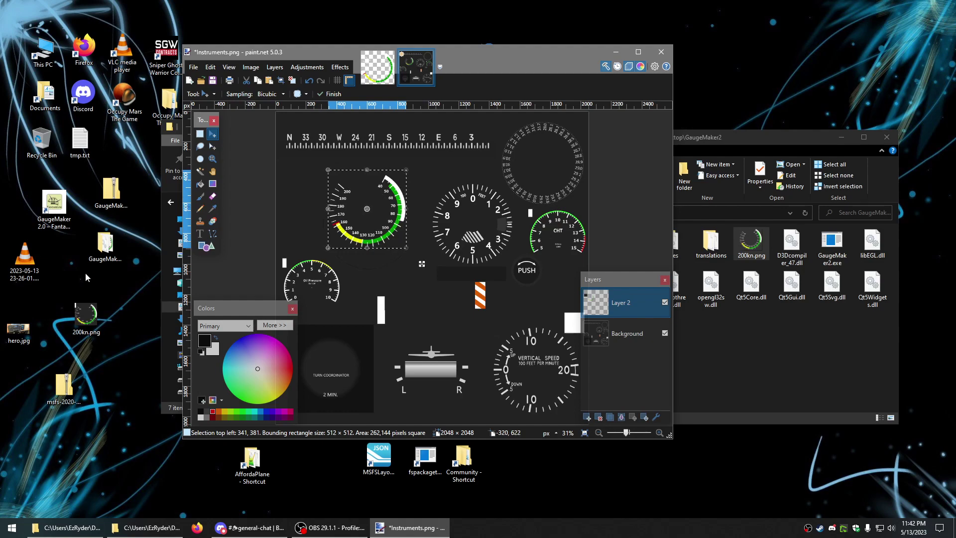
Open hero.jpg zoomed on its airspeed indicator and scale the pasted gauge to about 620 × 613
double_click(18, 330)
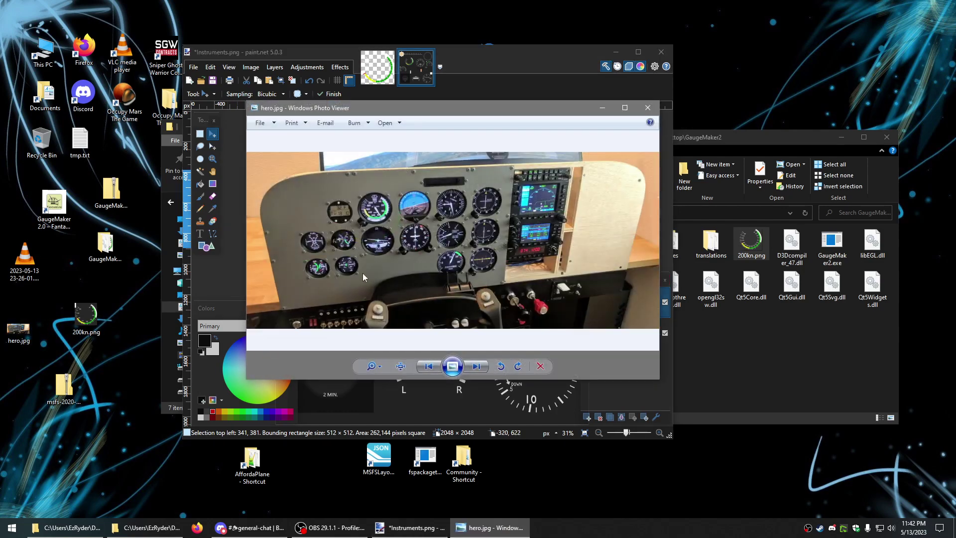
scroll(377, 197, up, 3)
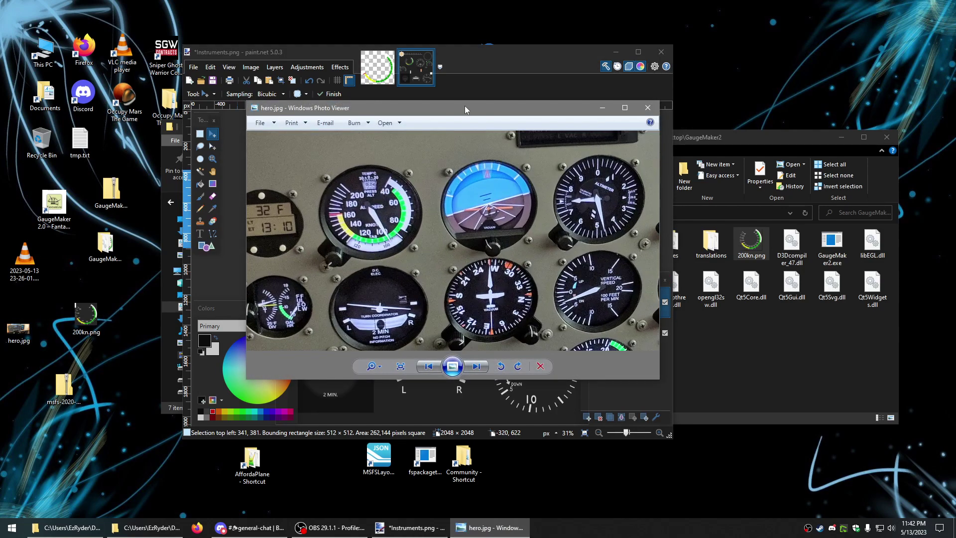
mouse_move(464, 108)
mouse_down()
mouse_move(307, 147)
mouse_move(279, 167)
mouse_up()
drag(486, 64, 555, 21)
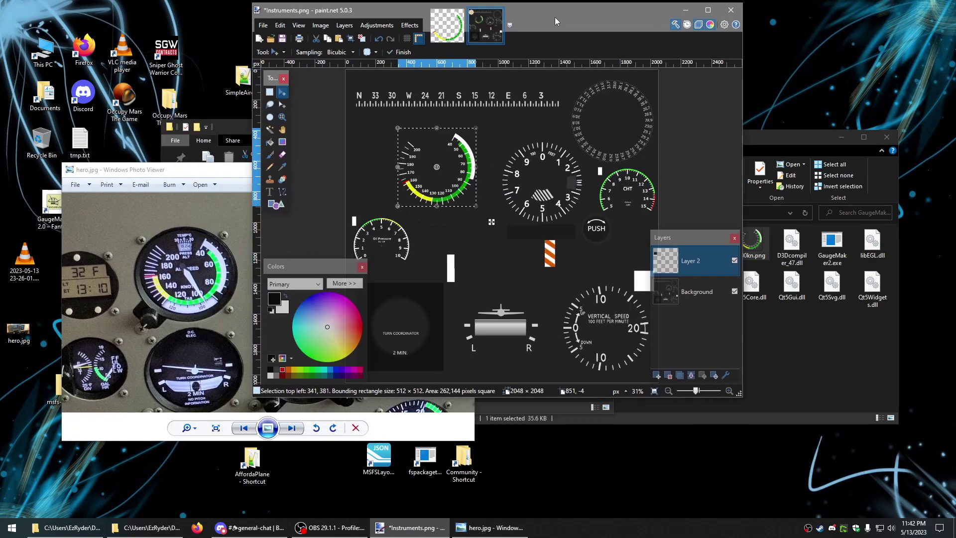
drag(478, 208, 491, 226)
Tilt the airspeed gauge by −0.68°, shift it slightly up-left, and commit it
key(ctrl+Tab)
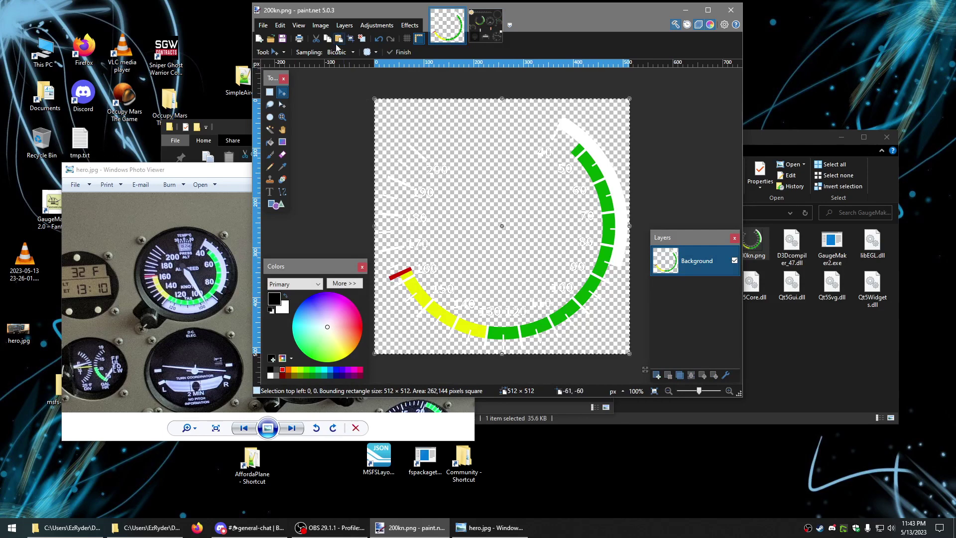
key(ctrl+Tab)
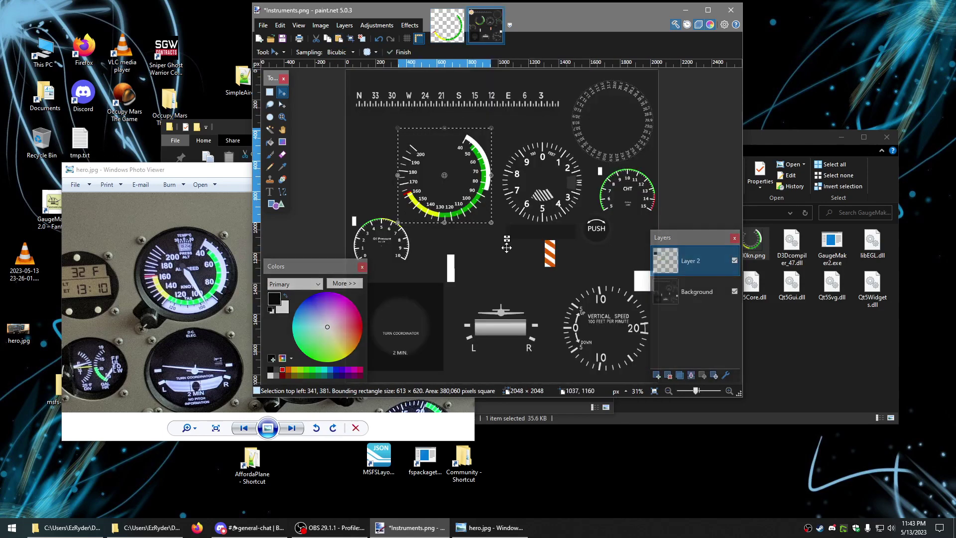
drag(507, 242, 499, 234)
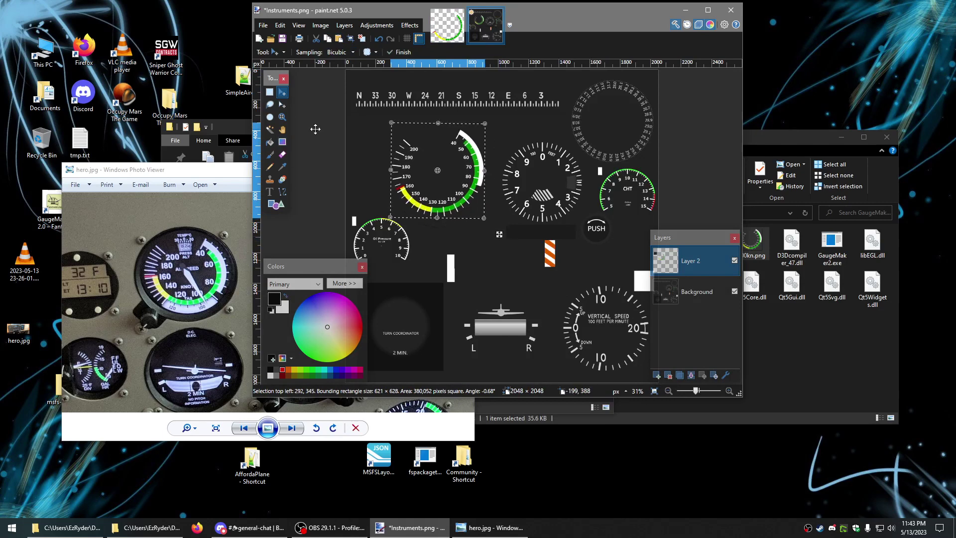
click(269, 92)
click(324, 111)
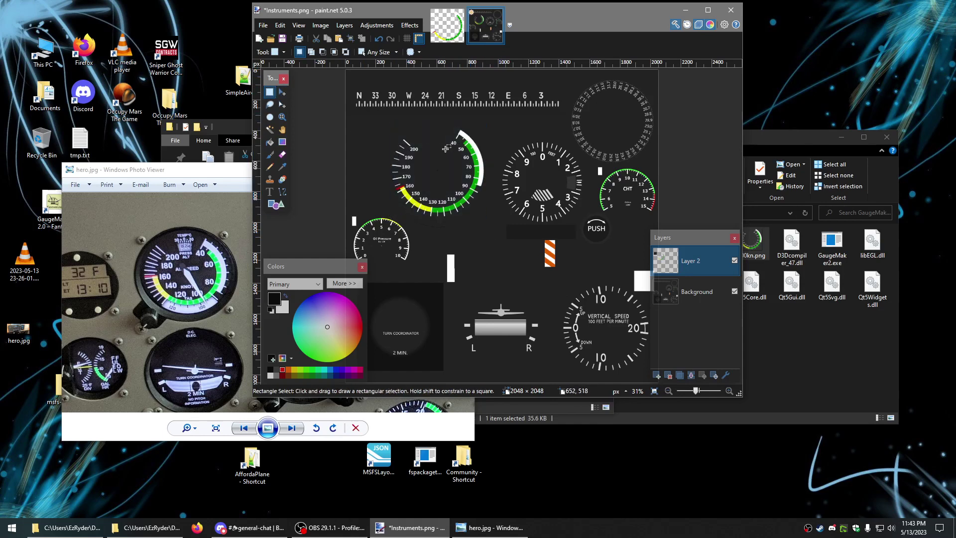
Type a white 'Airspeed' label inside the dial at font size 28
scroll(444, 151, up, 3)
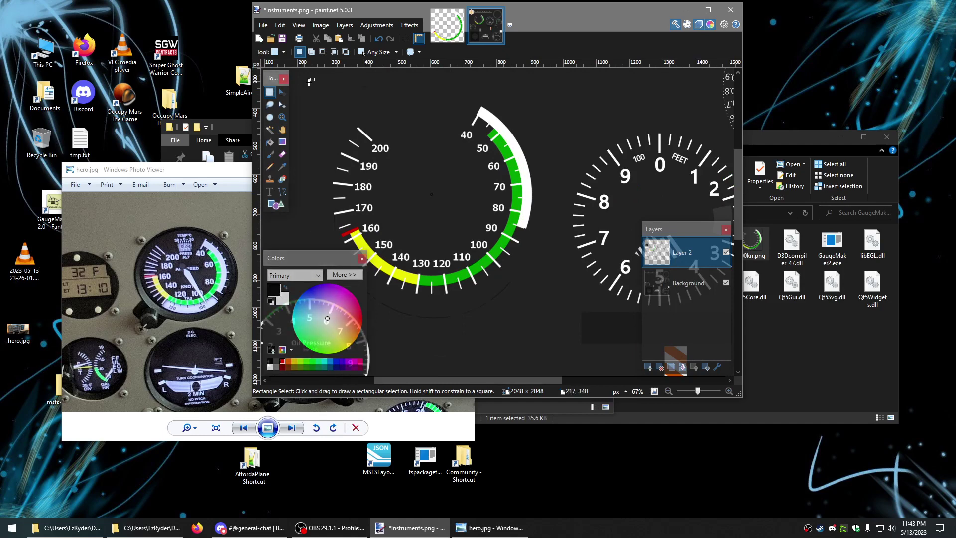
click(269, 192)
click(406, 167)
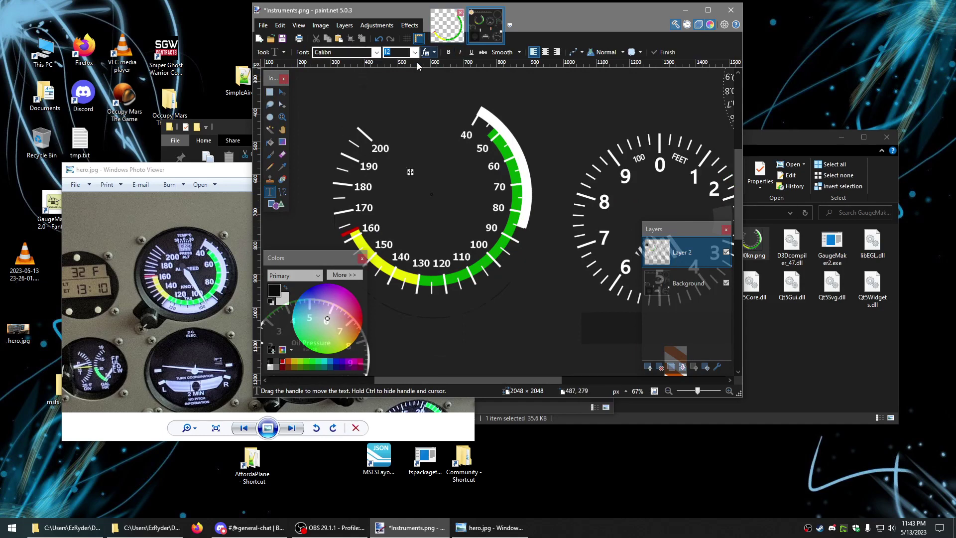
click(270, 367)
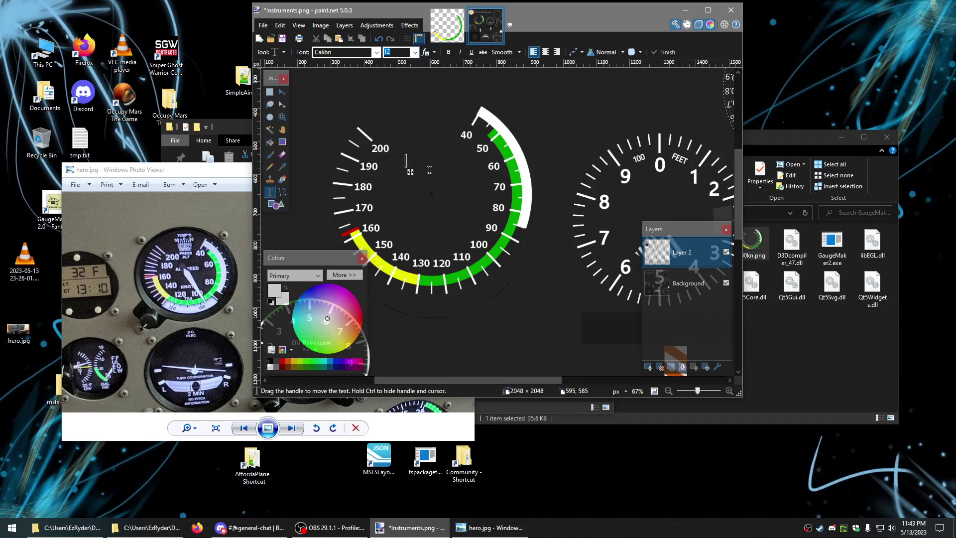
text(Airspeed)
click(414, 52)
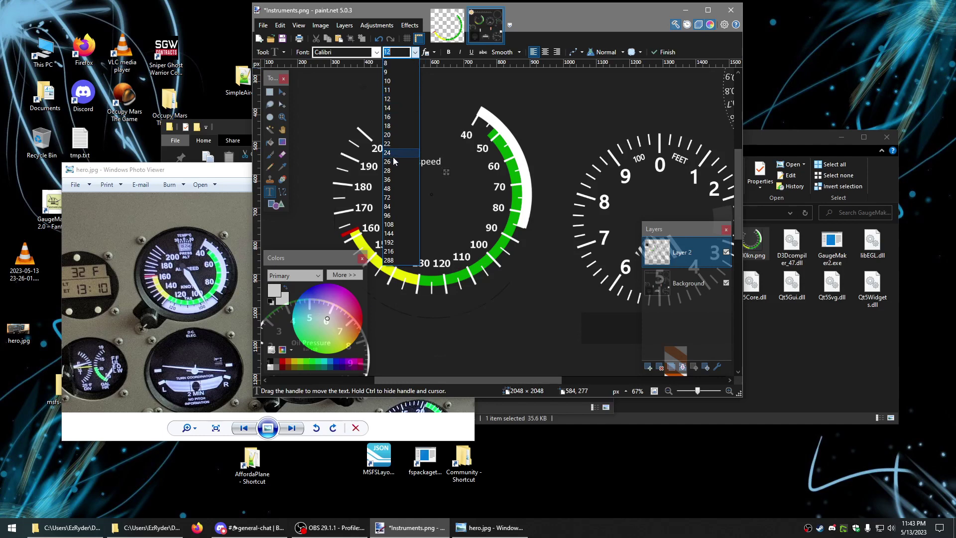
click(392, 171)
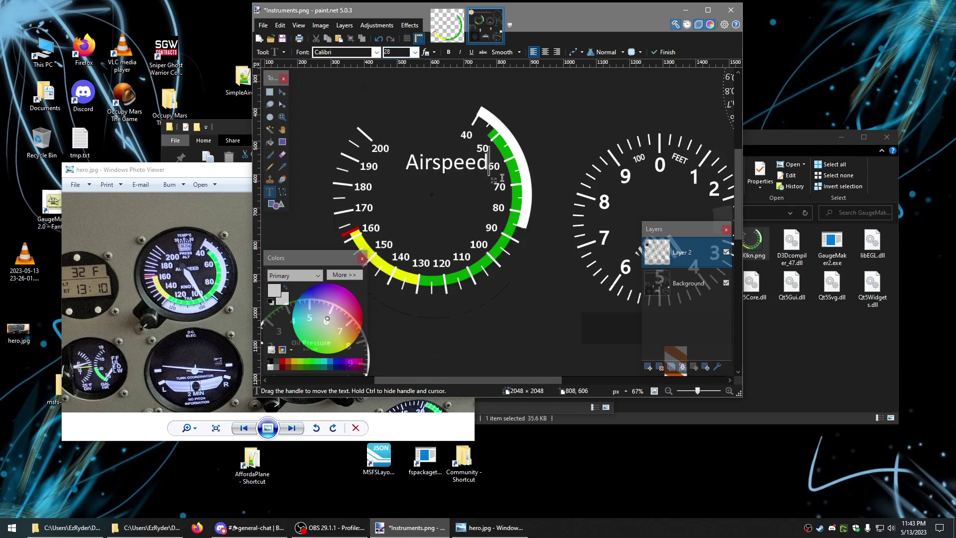
Shrink the label to size 16, make it bold, and settle it just above the dial centre
drag(494, 181, 480, 186)
click(414, 53)
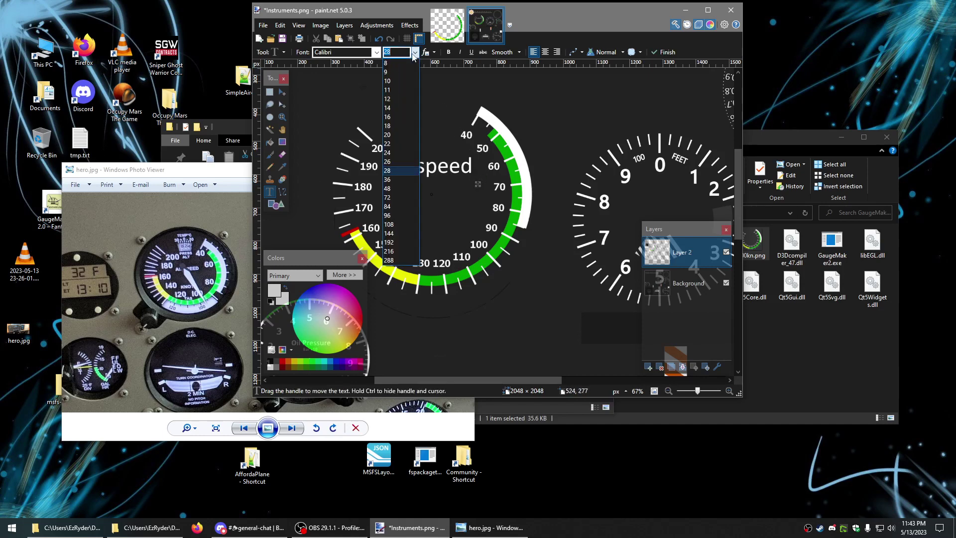
click(392, 108)
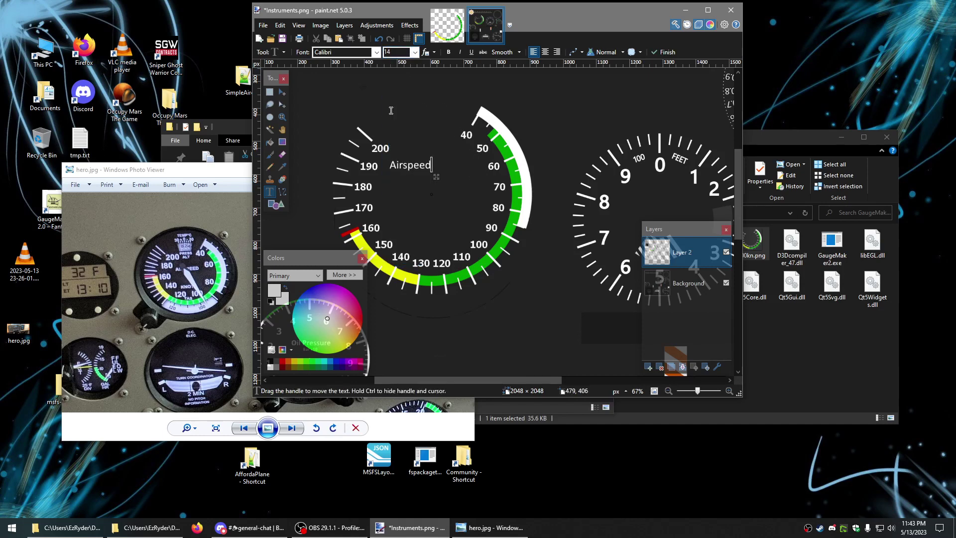
click(415, 53)
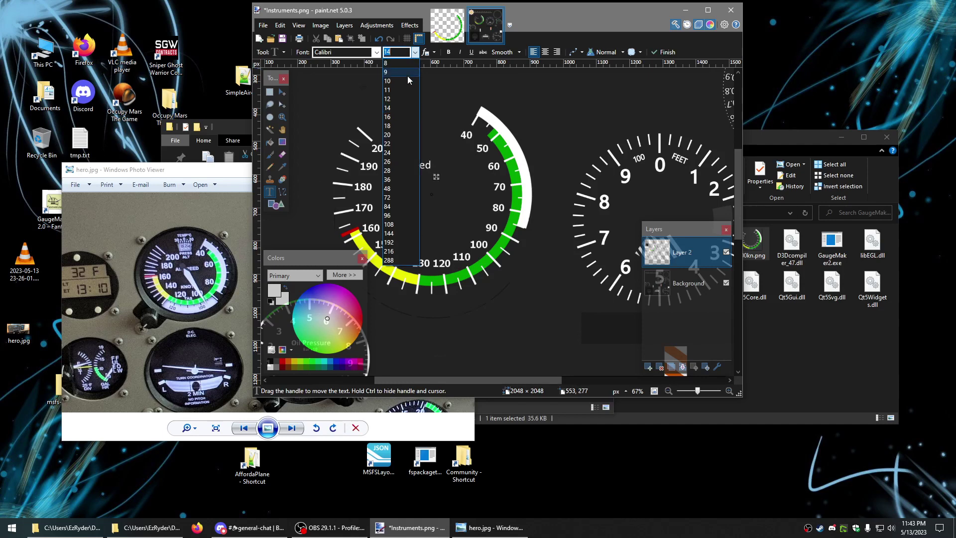
click(395, 120)
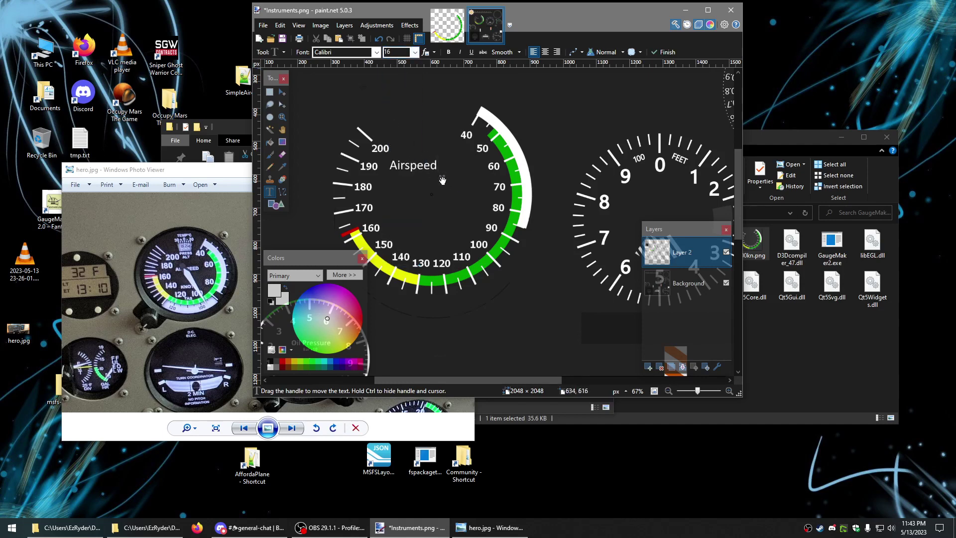
drag(442, 180, 457, 177)
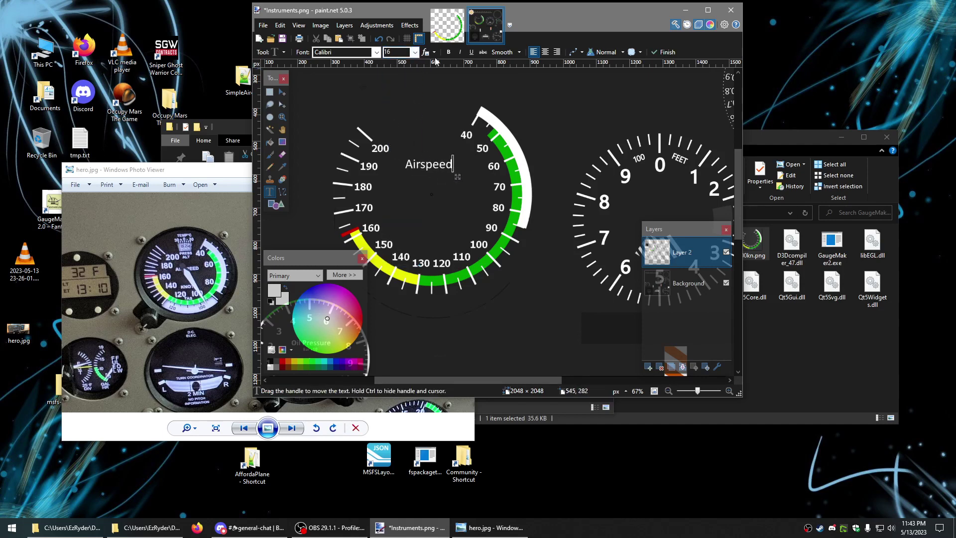
click(448, 51)
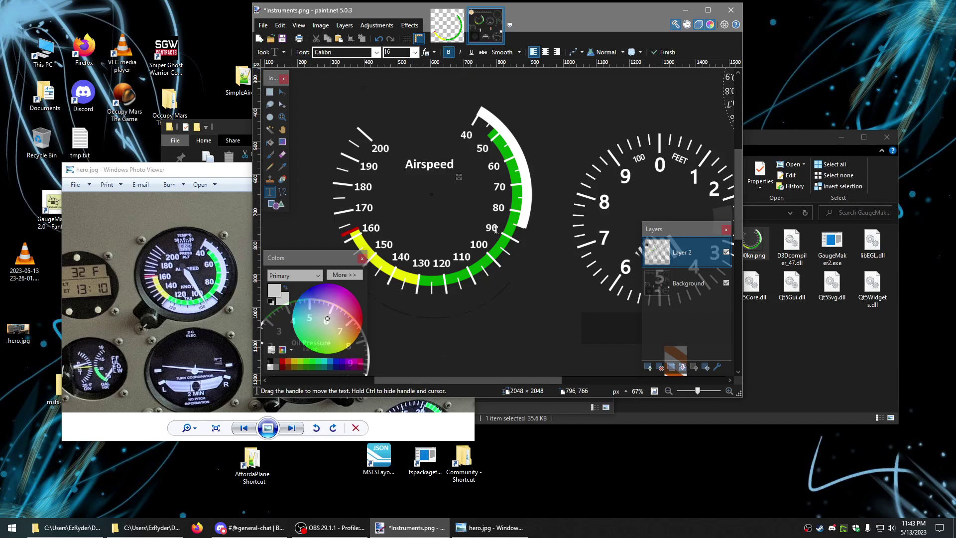
drag(460, 179, 459, 185)
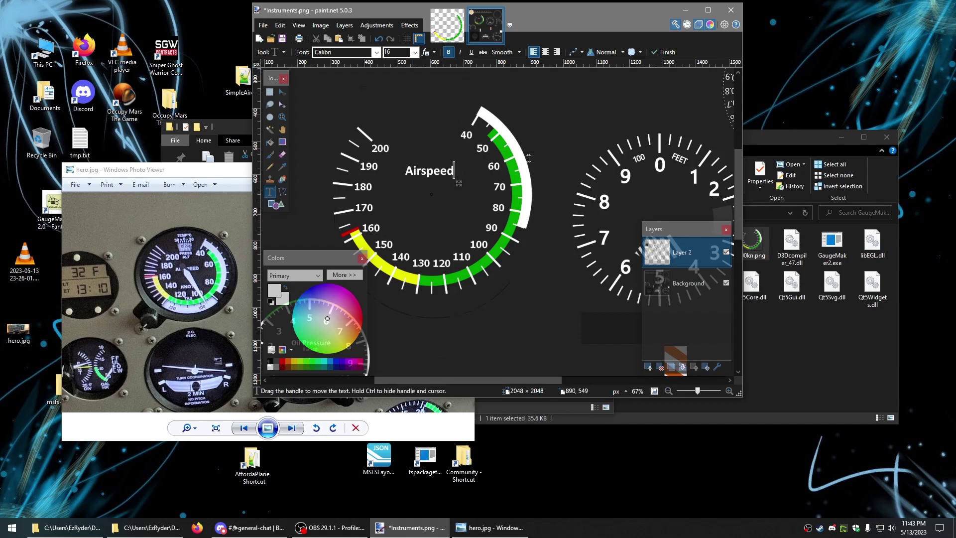
scroll(530, 159, down, 2)
scroll(420, 259, up, 1)
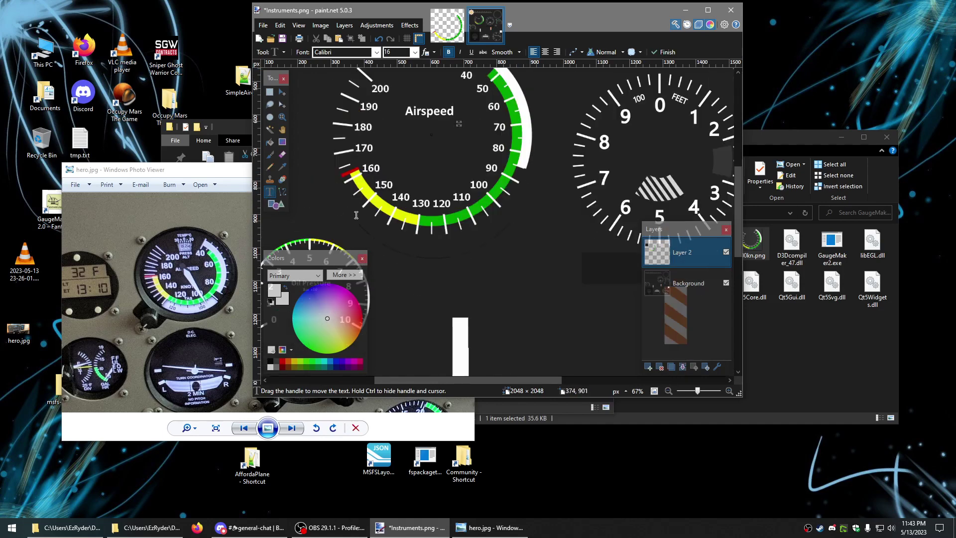
scroll(456, 149, down, 2)
scroll(498, 134, up, 3)
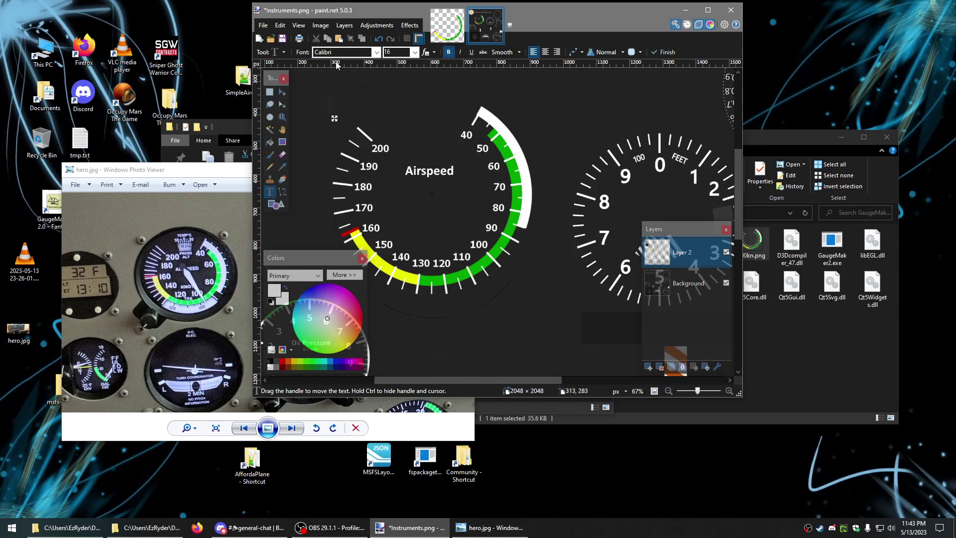
Zoom out to compare the labelled gauge against the rest of the atlas
click(298, 26)
click(319, 51)
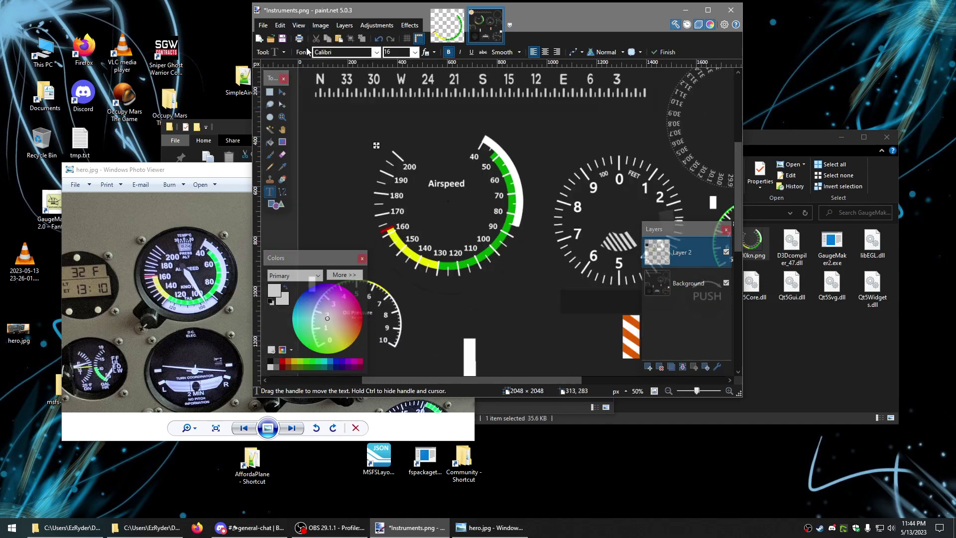
scroll(402, 181, down, 5)
scroll(402, 181, up, 5)
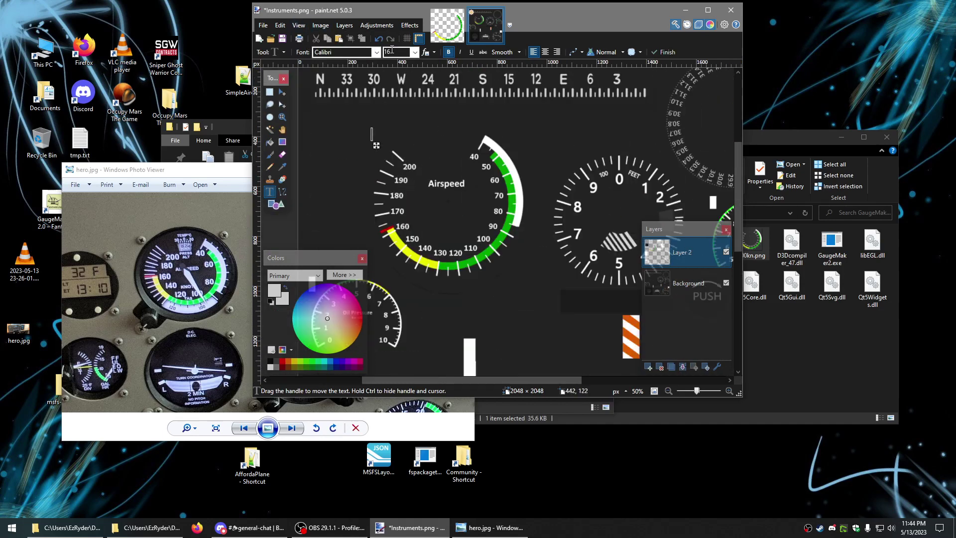
click(321, 26)
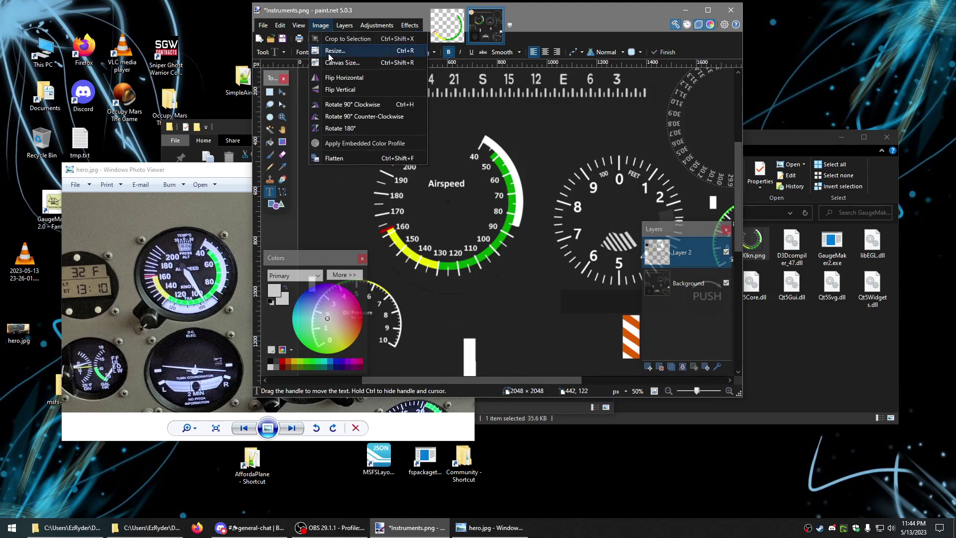
click(601, 124)
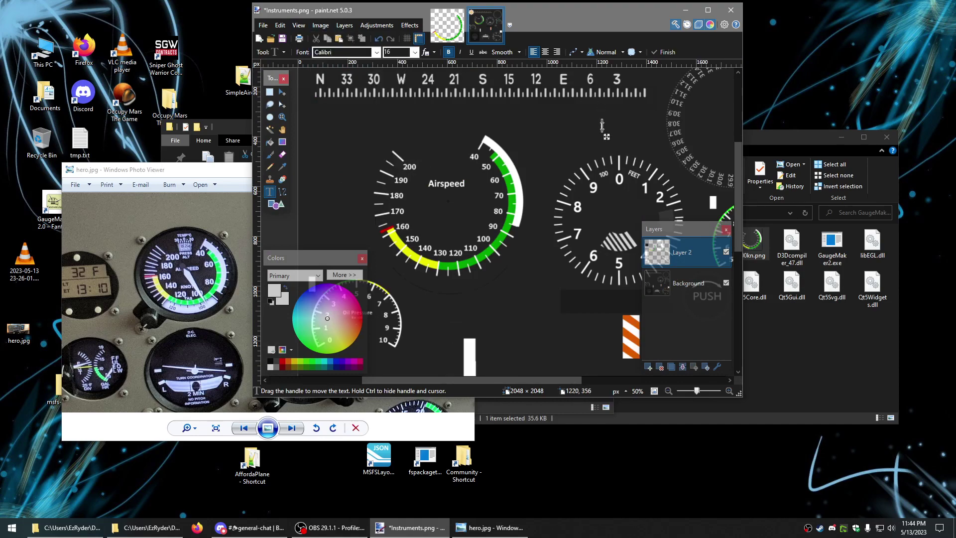
scroll(600, 125, down, 3)
scroll(600, 125, up, 3)
Maximize the editor to review the whole atlas, restore it, then close the hero.jpg photo
double_click(604, 8)
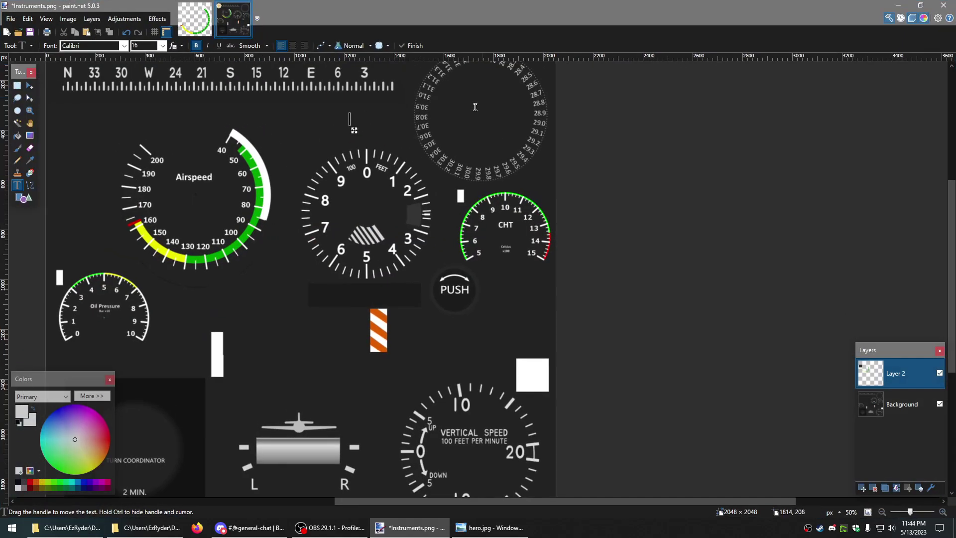
scroll(336, 259, down, 4)
scroll(336, 260, up, 4)
scroll(301, 238, up, 3)
scroll(290, 200, down, 3)
double_click(351, 1)
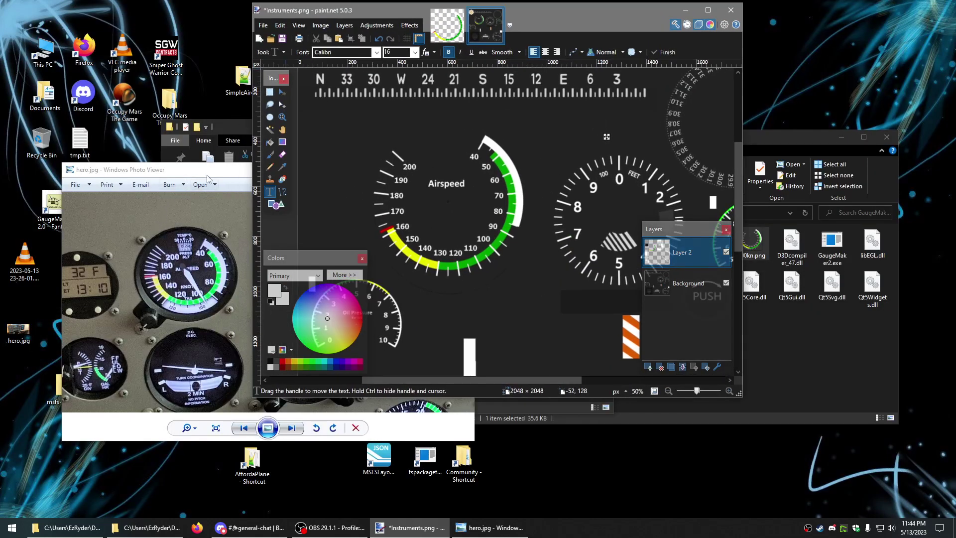
drag(211, 175, 279, 89)
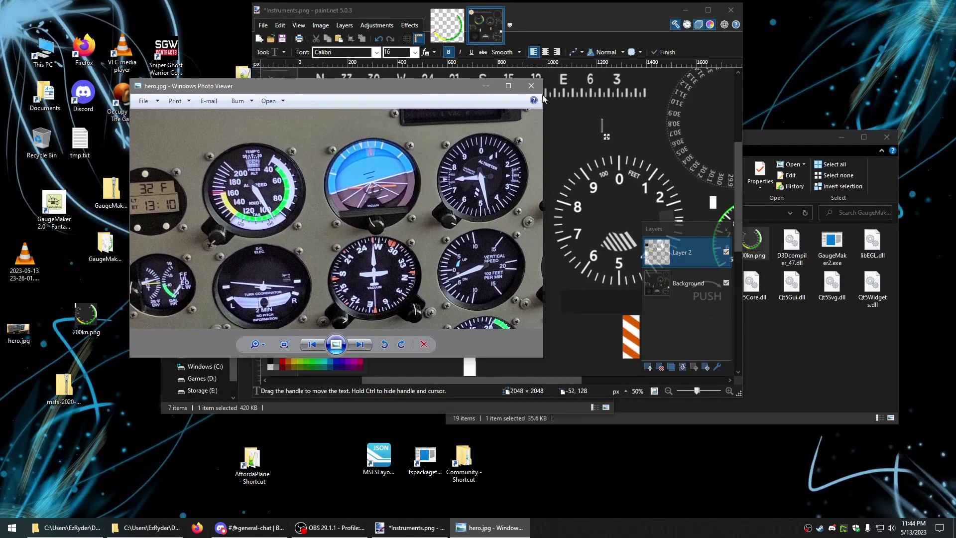
click(530, 86)
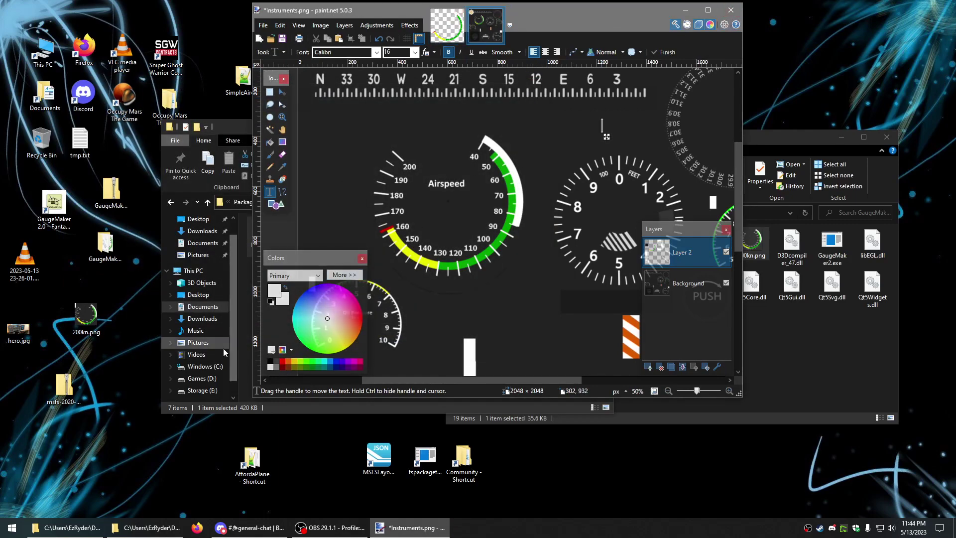
Launch GaugeMaker to review its settings, preview 200kn.png, then close the preview and GaugeMaker
click(760, 370)
double_click(838, 243)
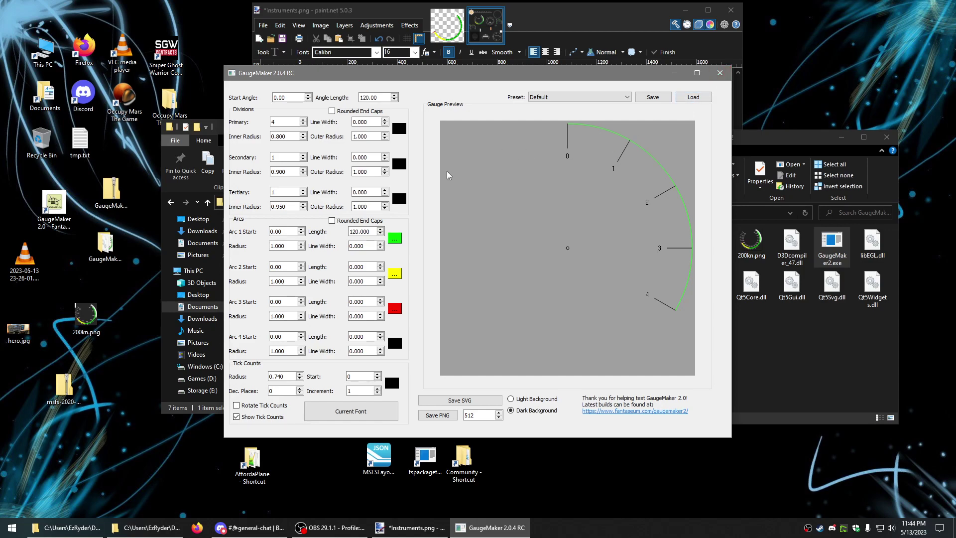
double_click(761, 251)
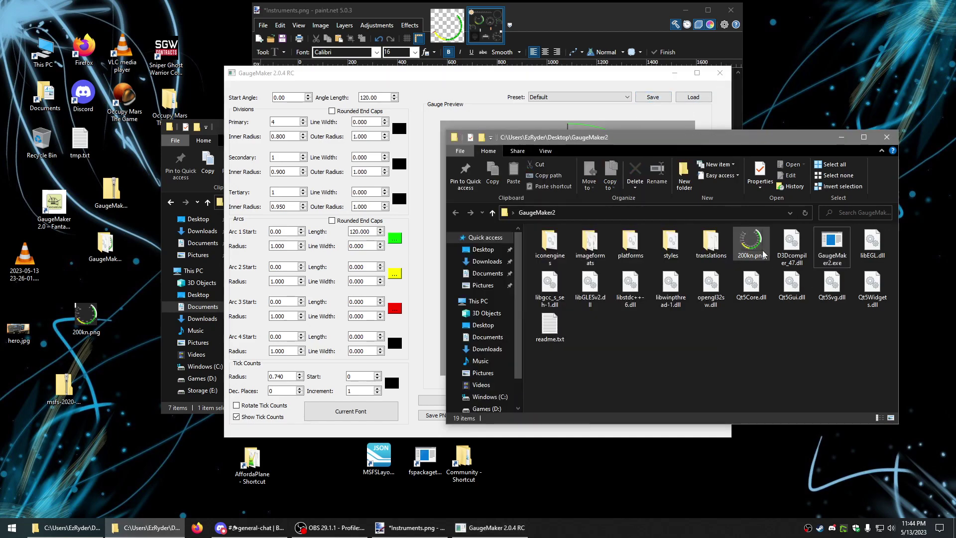
click(727, 343)
click(417, 237)
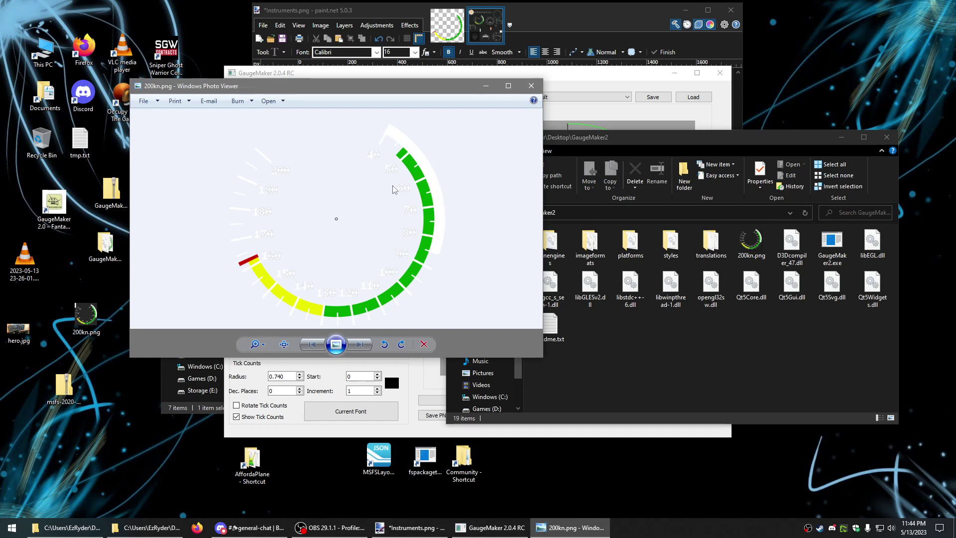
click(530, 88)
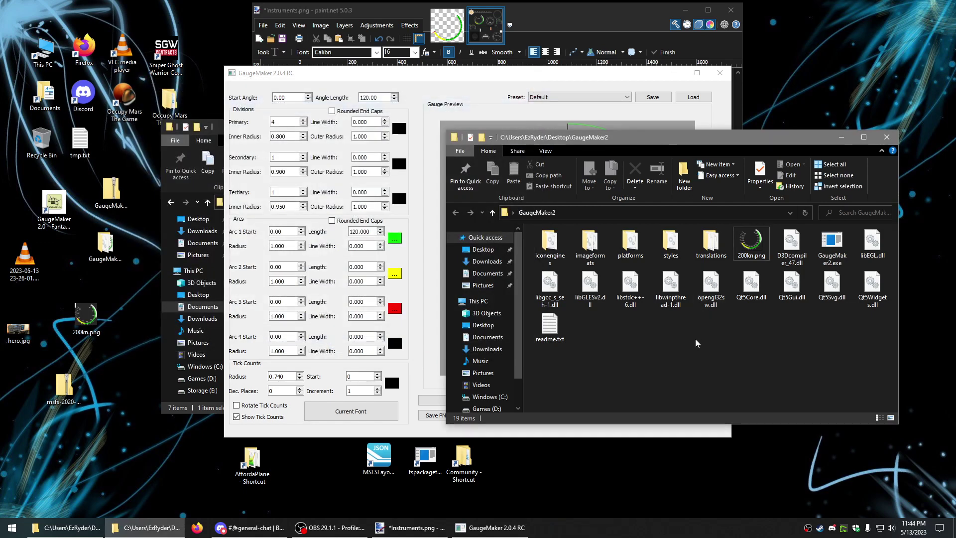
drag(572, 73, 513, 71)
click(666, 74)
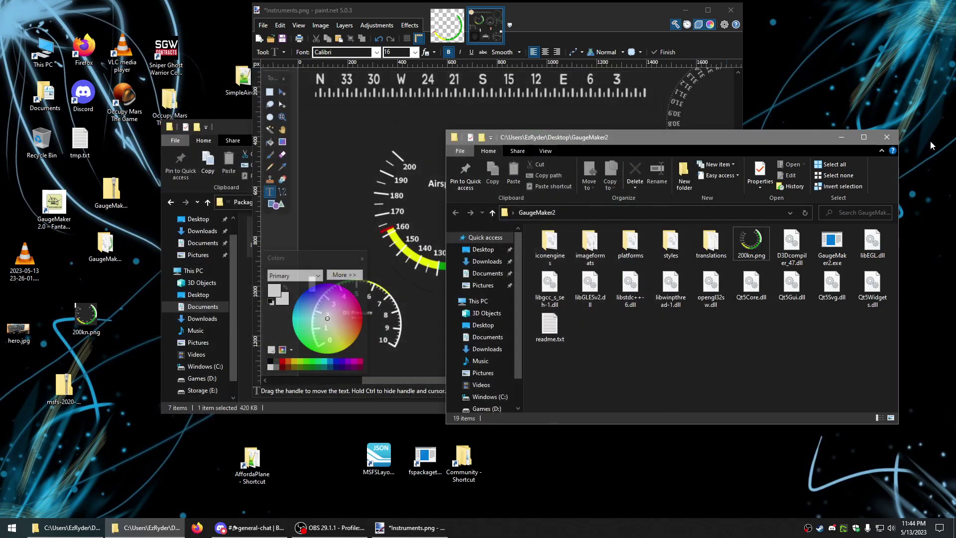
Close the GaugeMaker2 folder, discard Instruments.png's unsaved changes, close the Texture folder, then switch to OBS
click(893, 137)
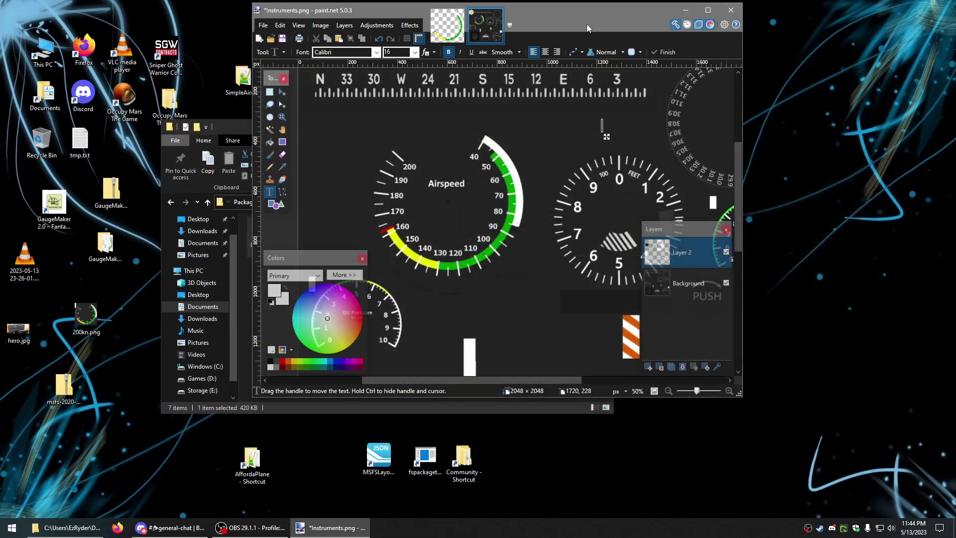
drag(581, 20, 619, 39)
click(769, 29)
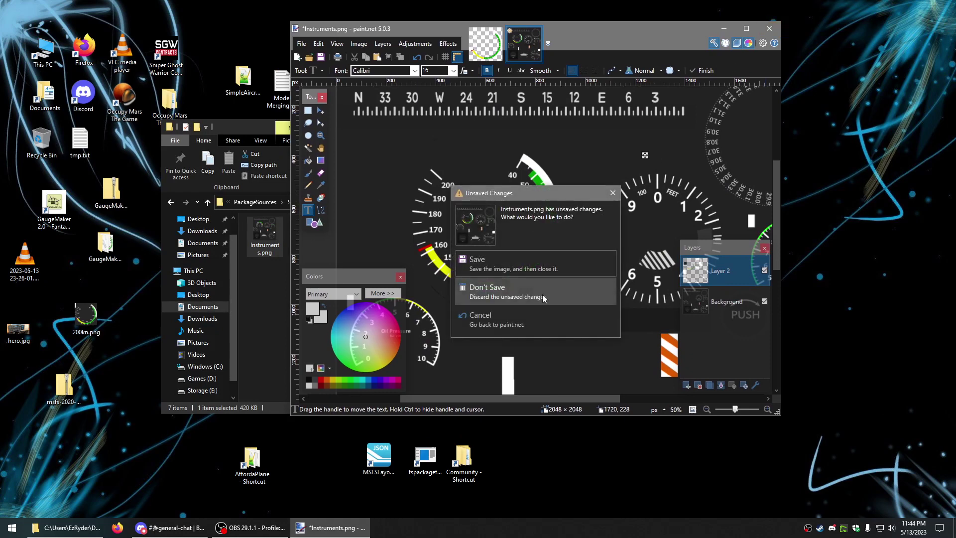
click(491, 288)
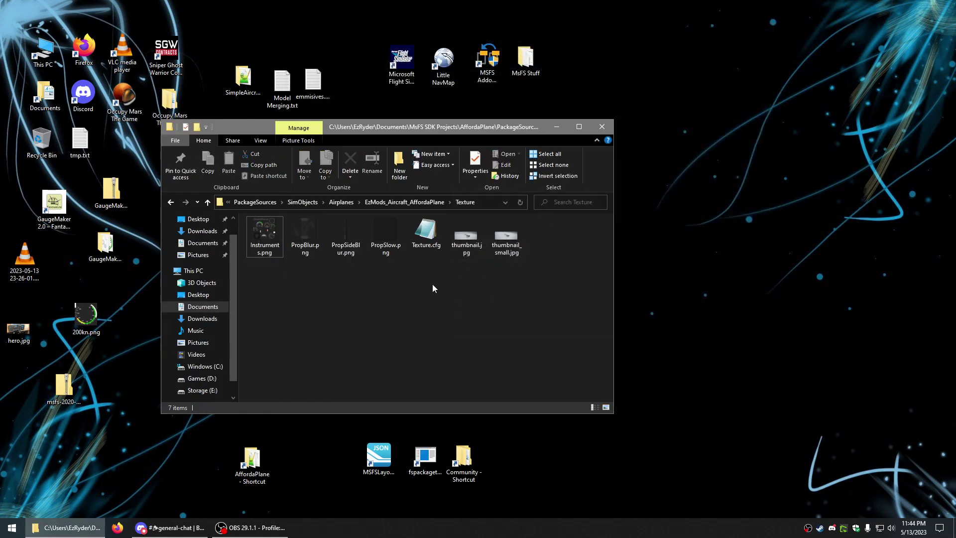
click(602, 126)
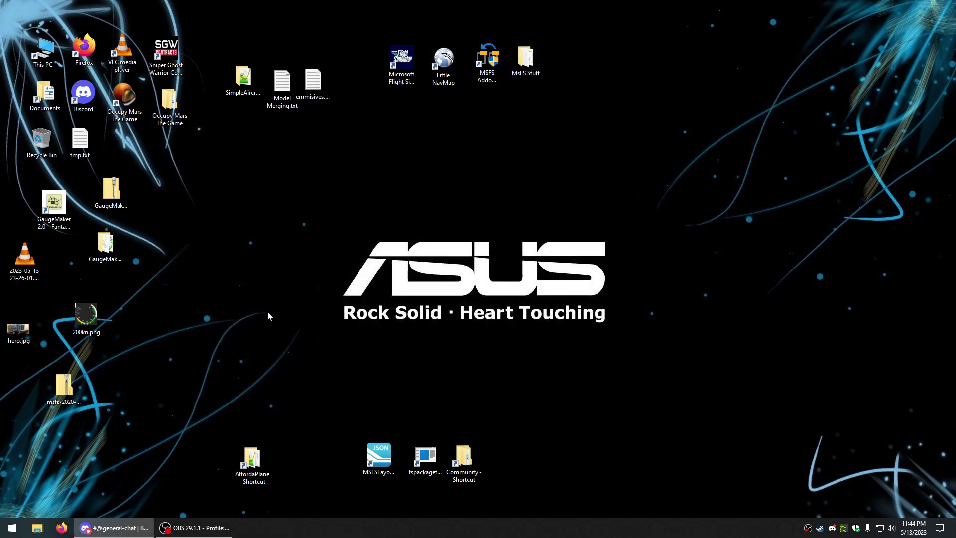
click(197, 528)
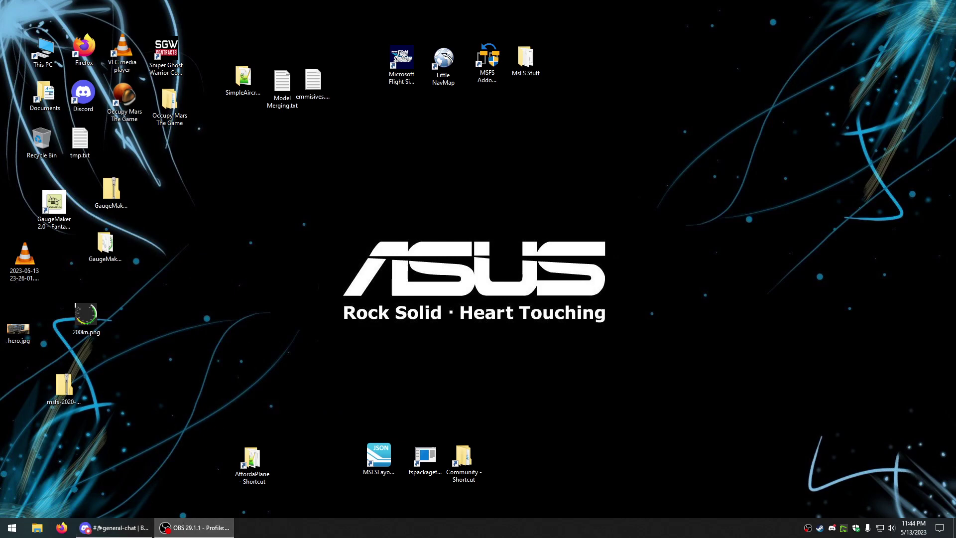